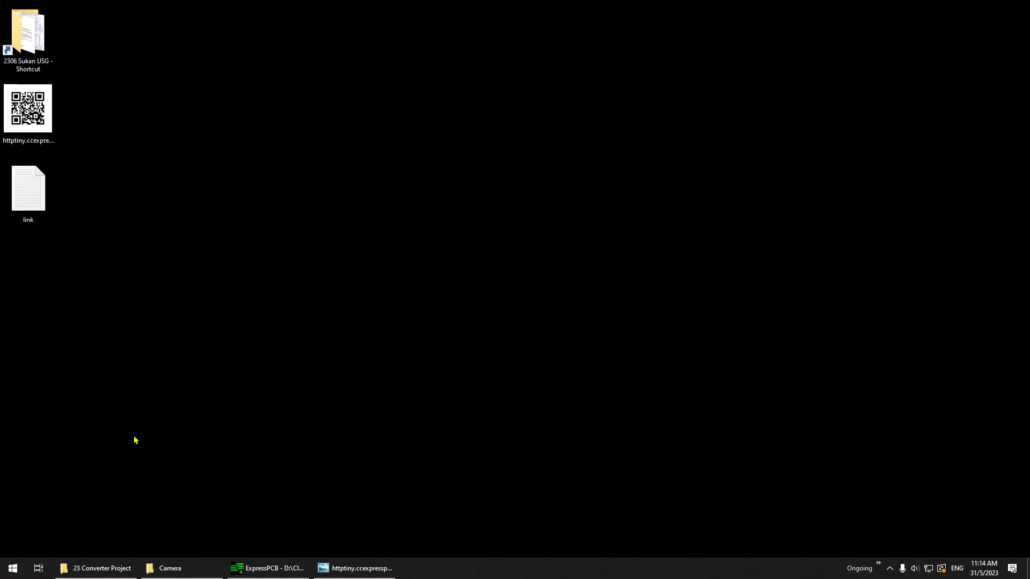
Step: Launch ExpressPCB to bring up a blank, untitled board
click(12, 568)
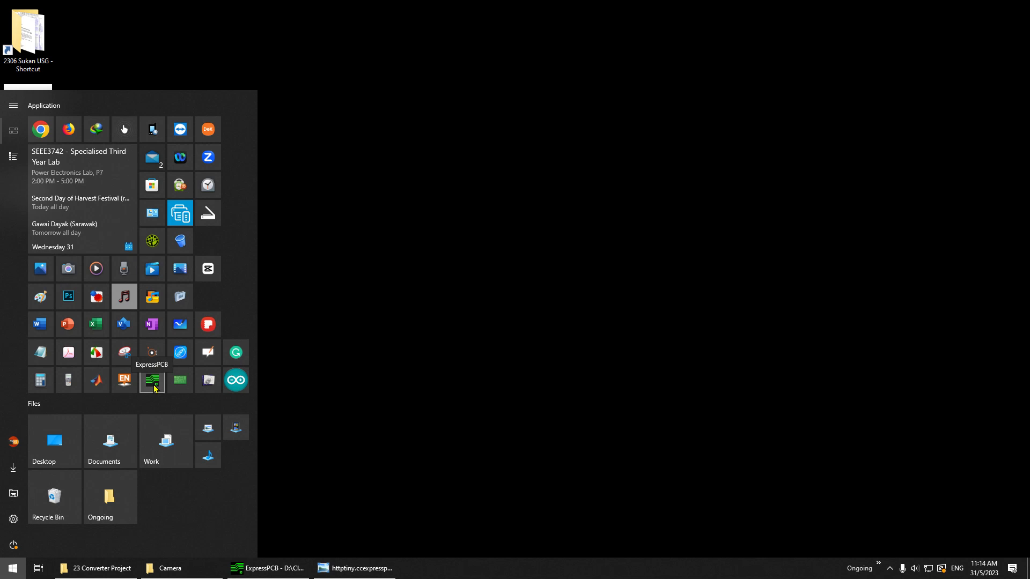
click(154, 382)
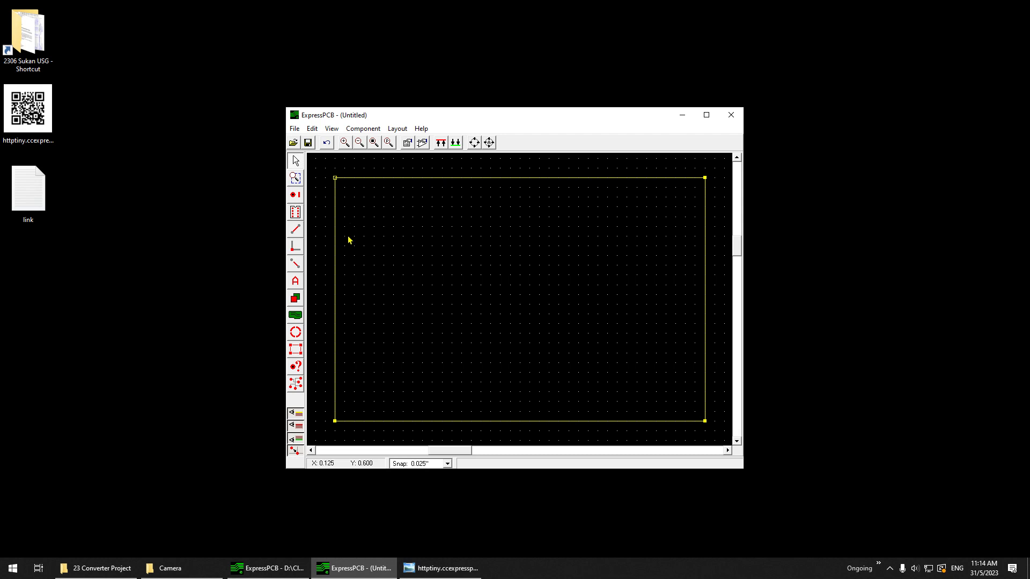
Step: View the QR code image and the link text file saved on the desktop, closing each one after viewing
click(30, 102)
double_click(30, 102)
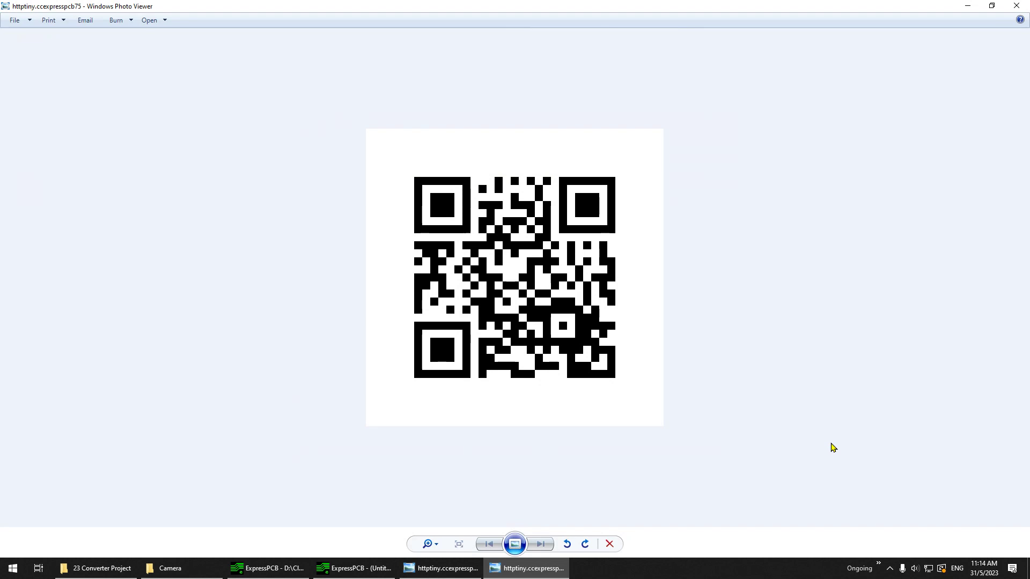
click(1012, 6)
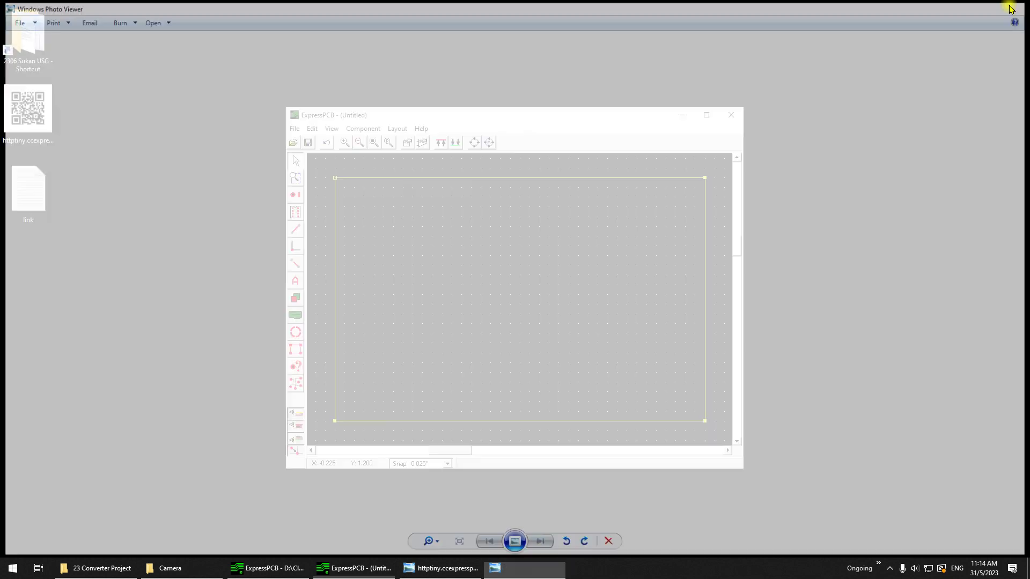
double_click(28, 191)
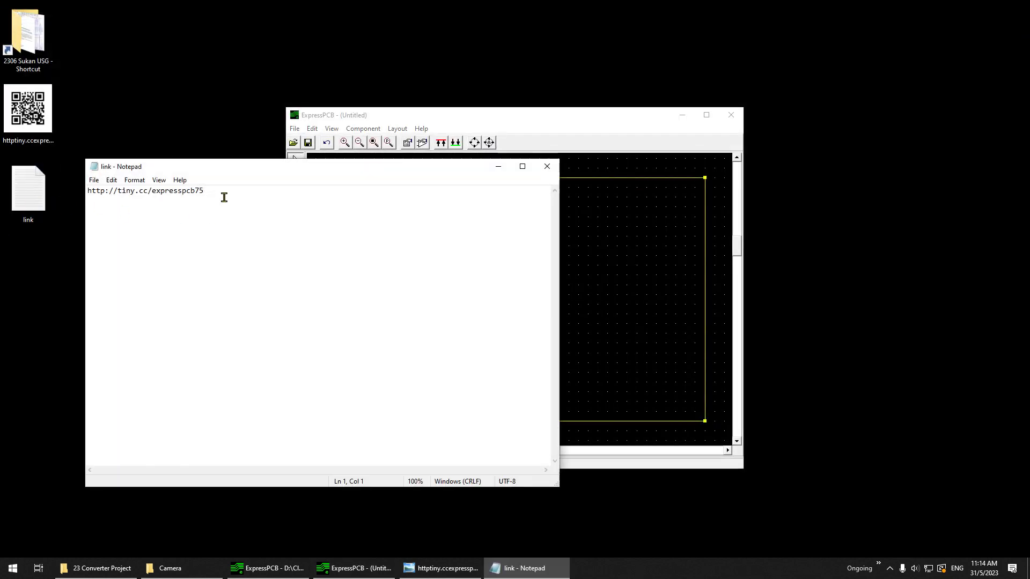
click(225, 193)
click(547, 169)
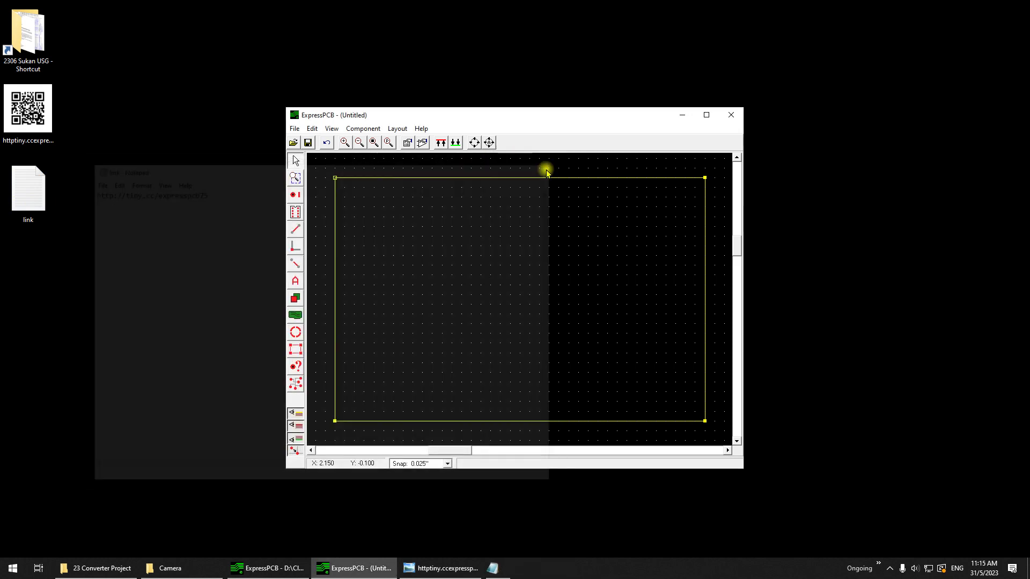
Step: Close the blank ExpressPCB board, launch ExpressPCB Plus and create a new blank board there
click(737, 117)
click(12, 568)
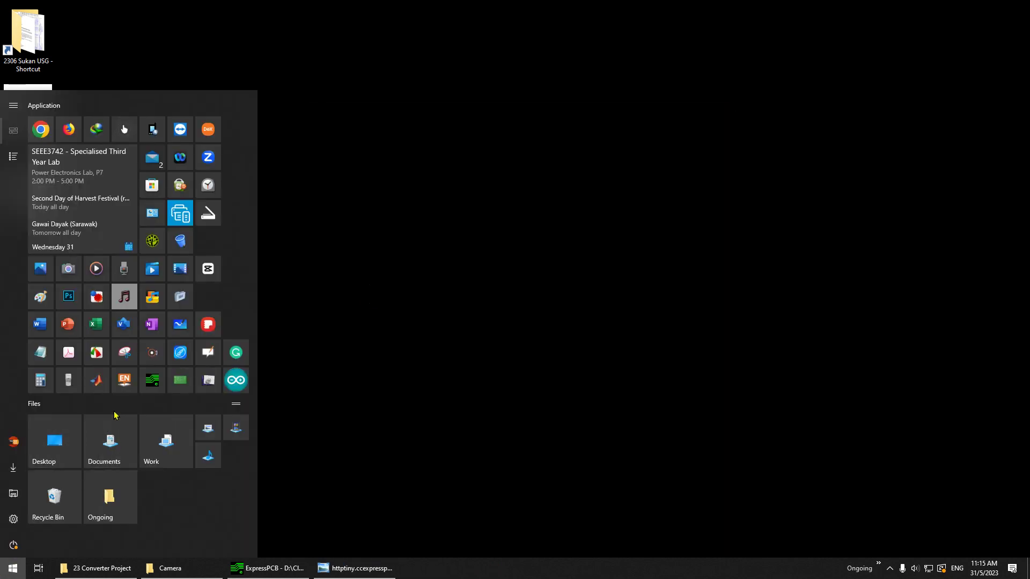
click(182, 380)
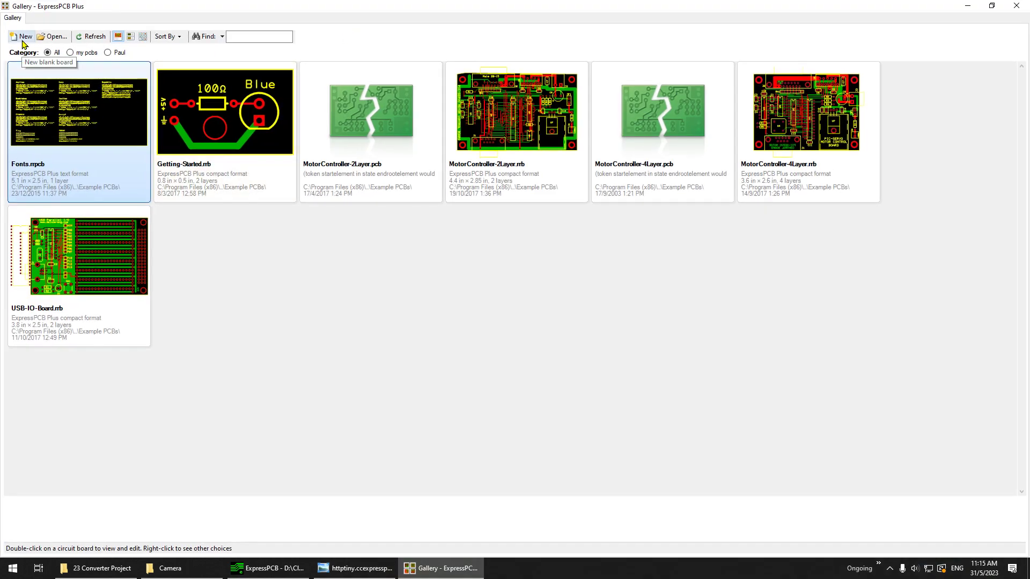
click(23, 43)
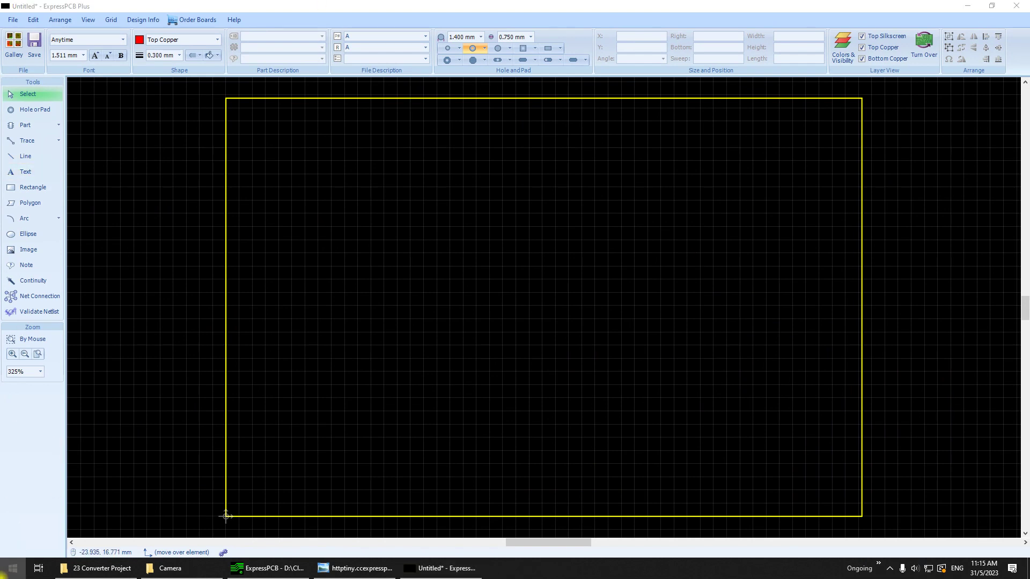
Step: Launch ExpressPCB over the ExpressPCB Plus board for comparison, and close both programs without saving
click(13, 568)
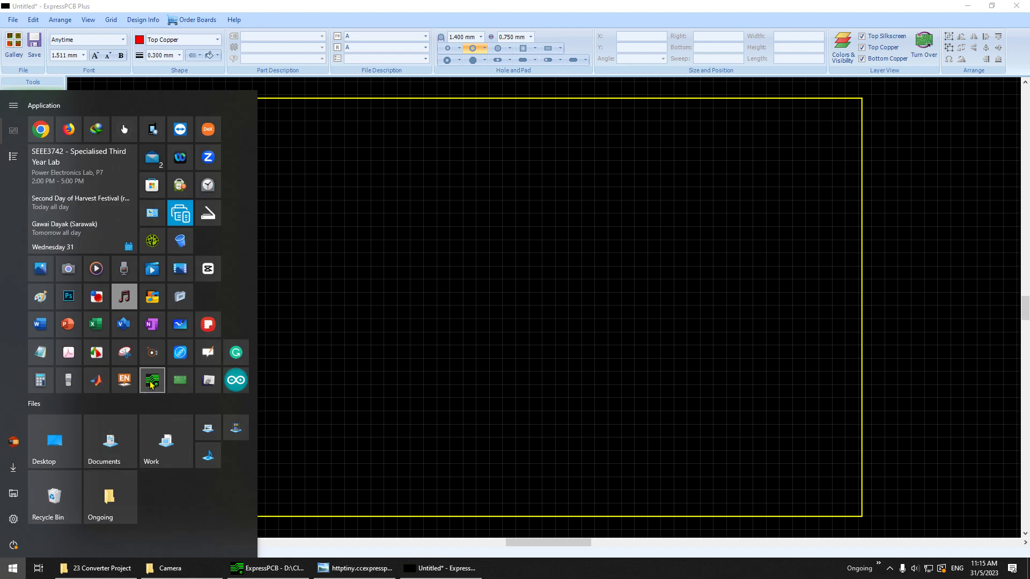
click(151, 383)
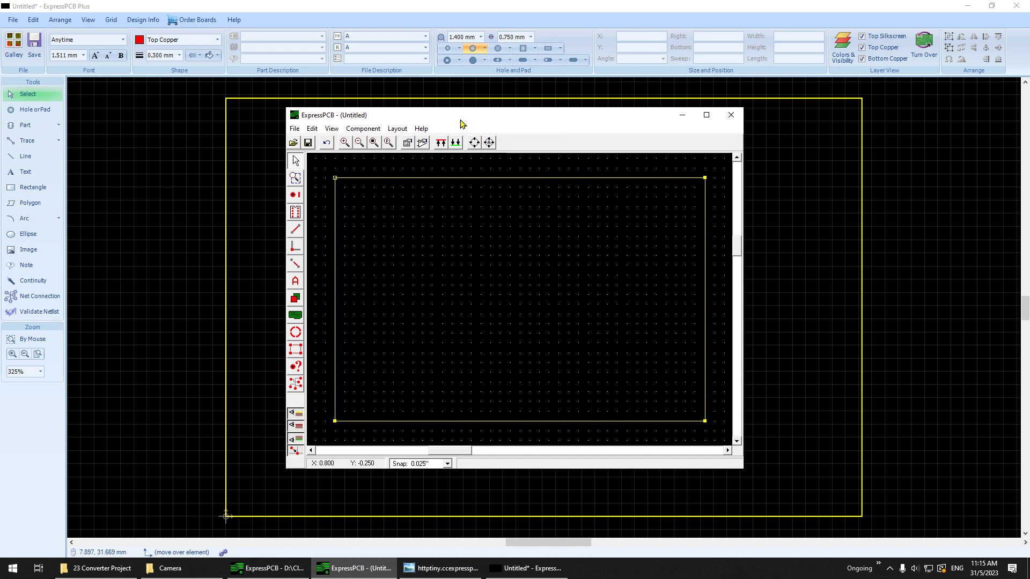
click(1015, 6)
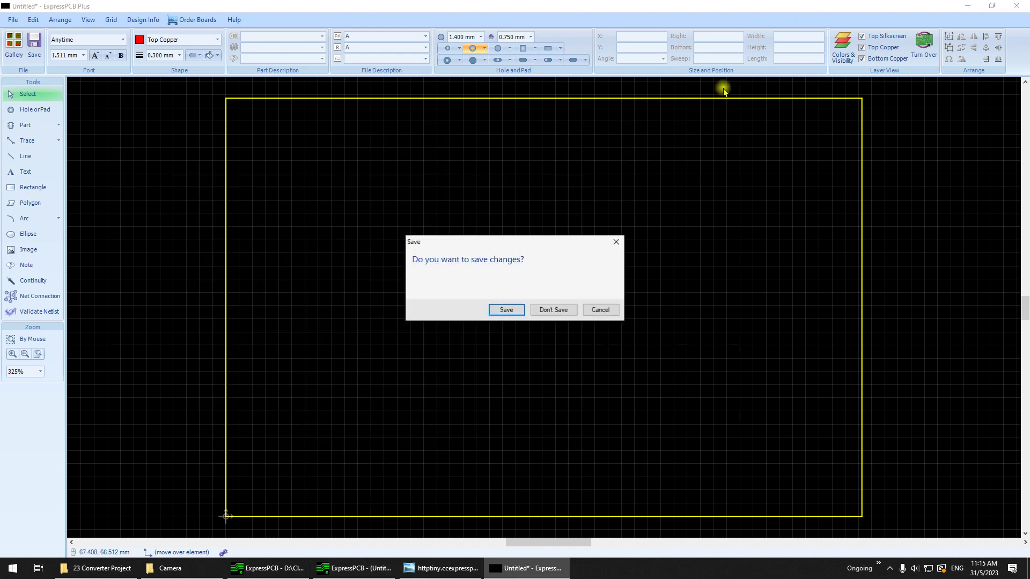
click(543, 312)
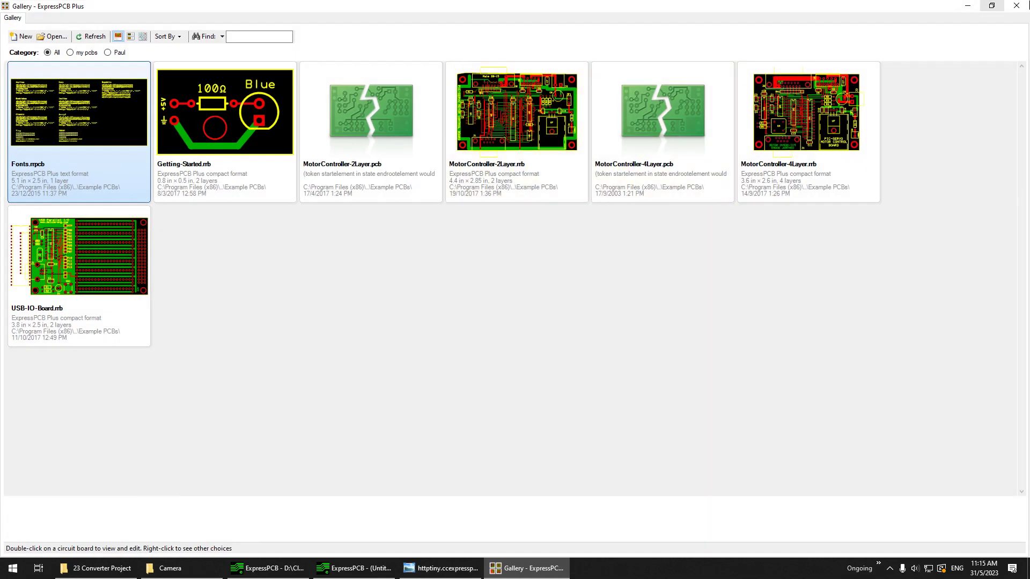
click(1016, 6)
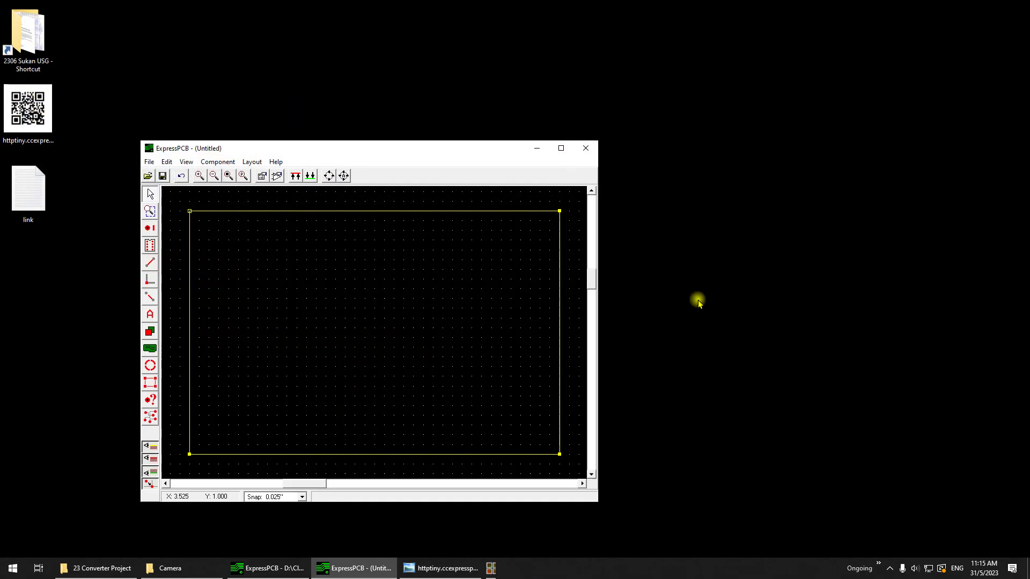
click(586, 149)
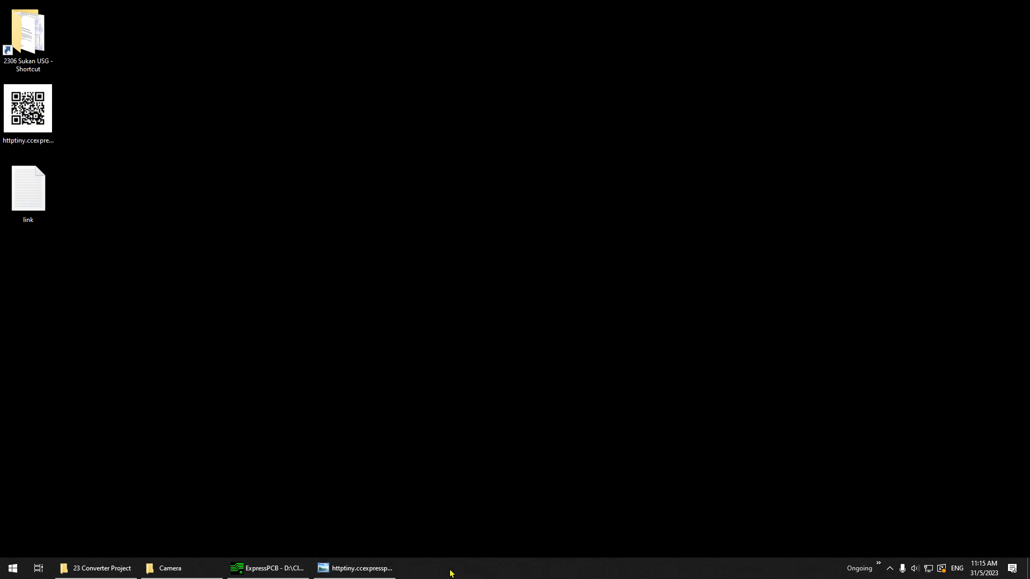
Step: Switch to the Boost Converter v02 board in ExpressPCB and check the files in the 23 Converter Project folder
click(303, 573)
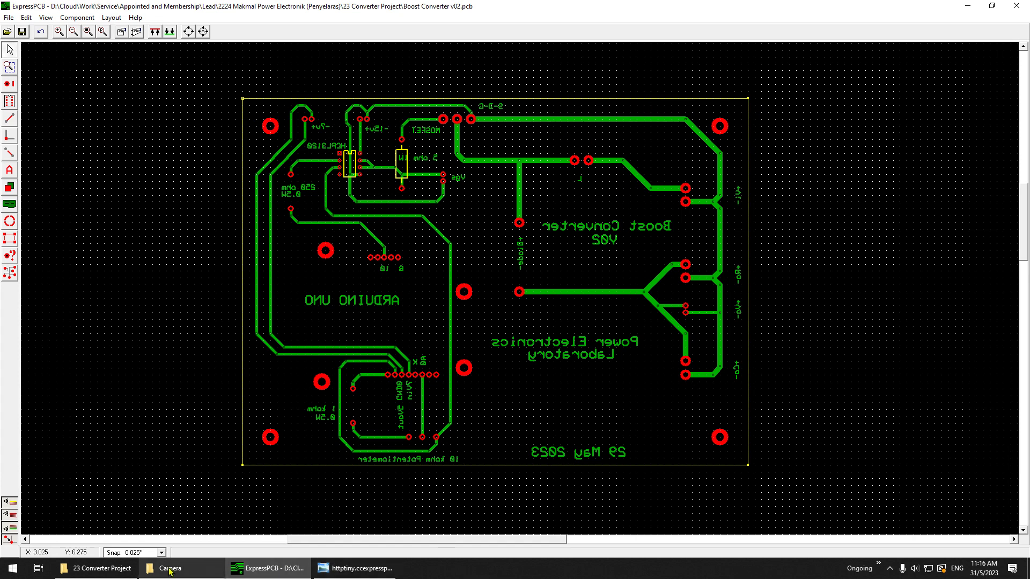
mouse_move(169, 572)
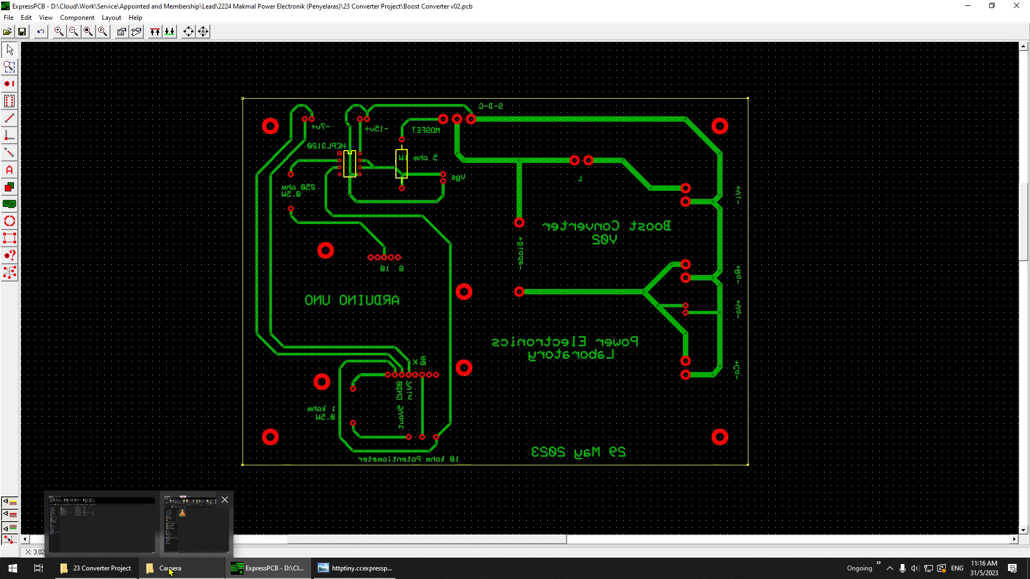
click(129, 572)
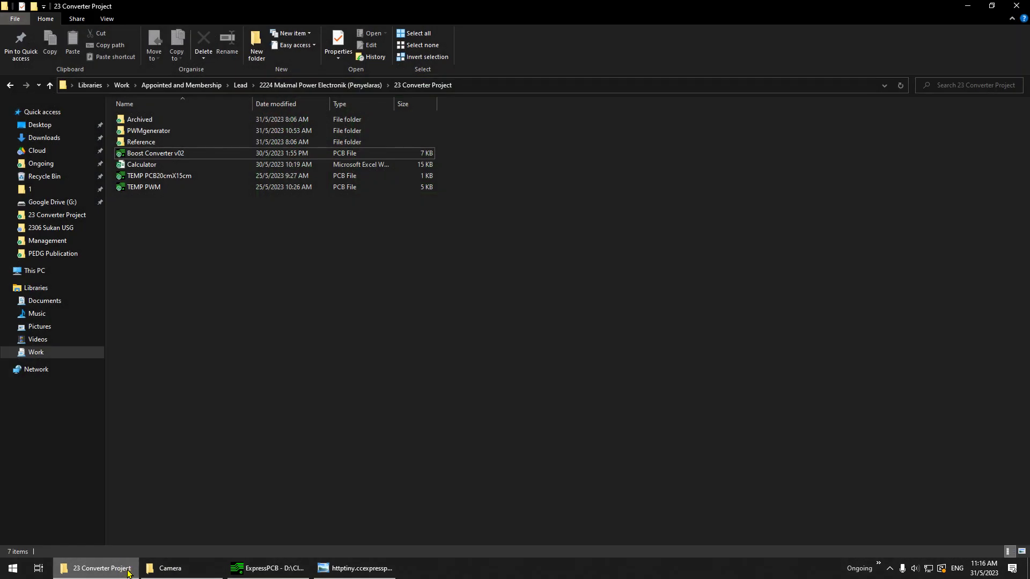
click(129, 572)
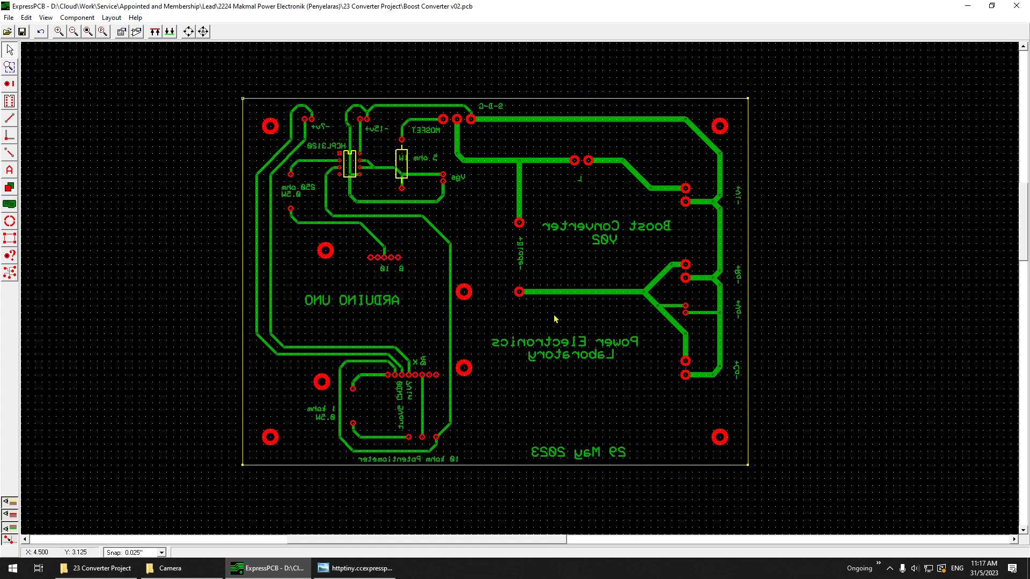
Step: Examine the four mounting pads at the corners of the Boost Converter board one by one
mouse_move(355, 569)
click(271, 128)
click(721, 128)
click(721, 439)
click(271, 438)
Step: Try moving the upper-right corner mounting pad closer to the board corner, and undo the move
scroll(725, 130, up, 2)
click(726, 131)
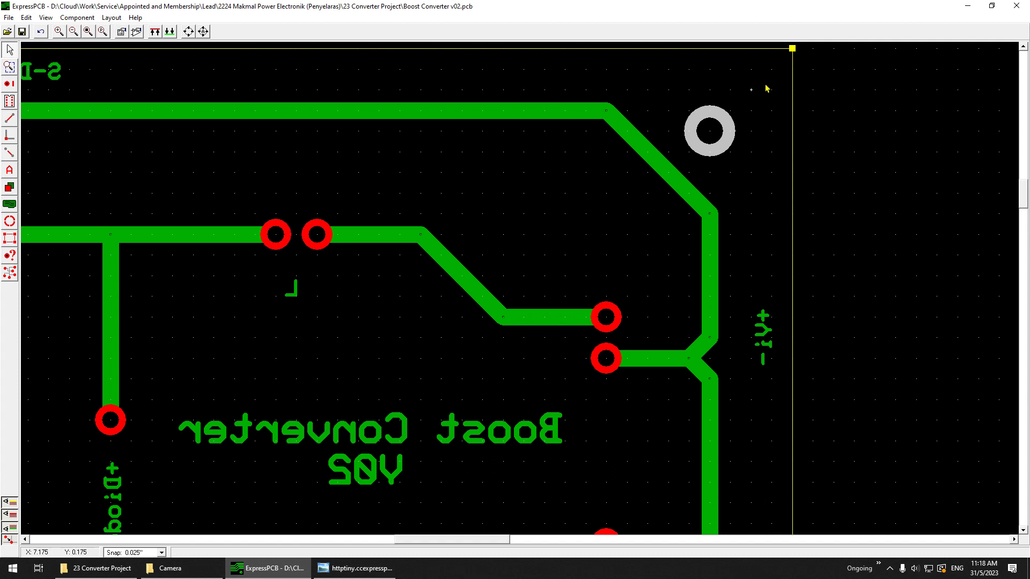
drag(767, 88, 767, 88)
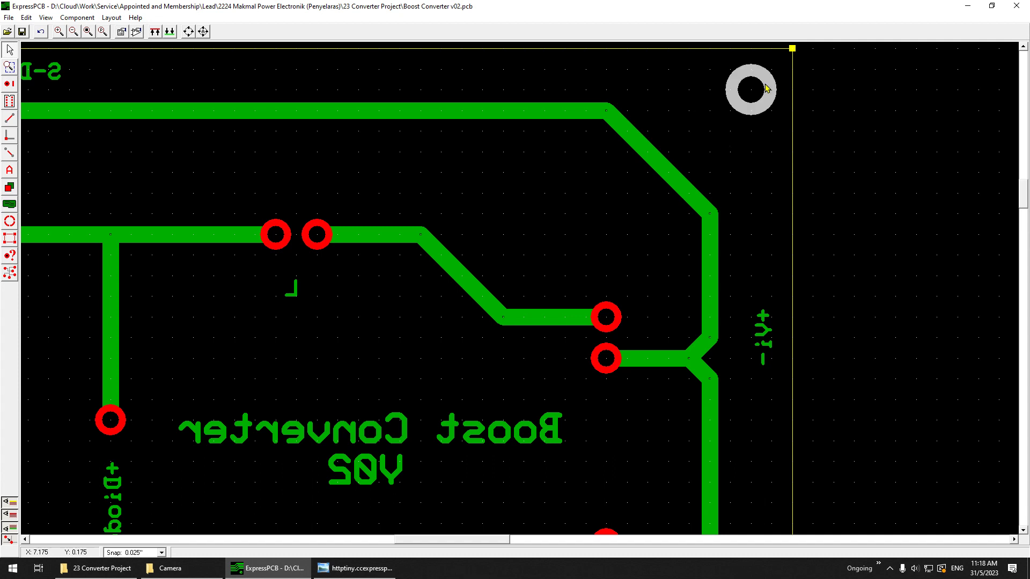
key(ctrl+z)
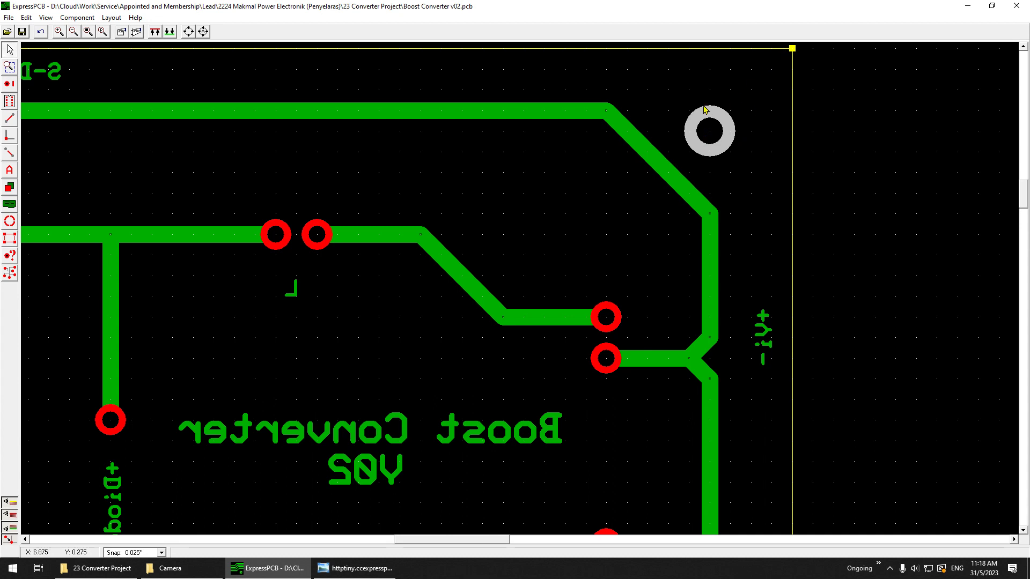
Step: Examine the board layout around the MOSFET section and check the 23 Converter Project folder again
scroll(715, 131, down, 1)
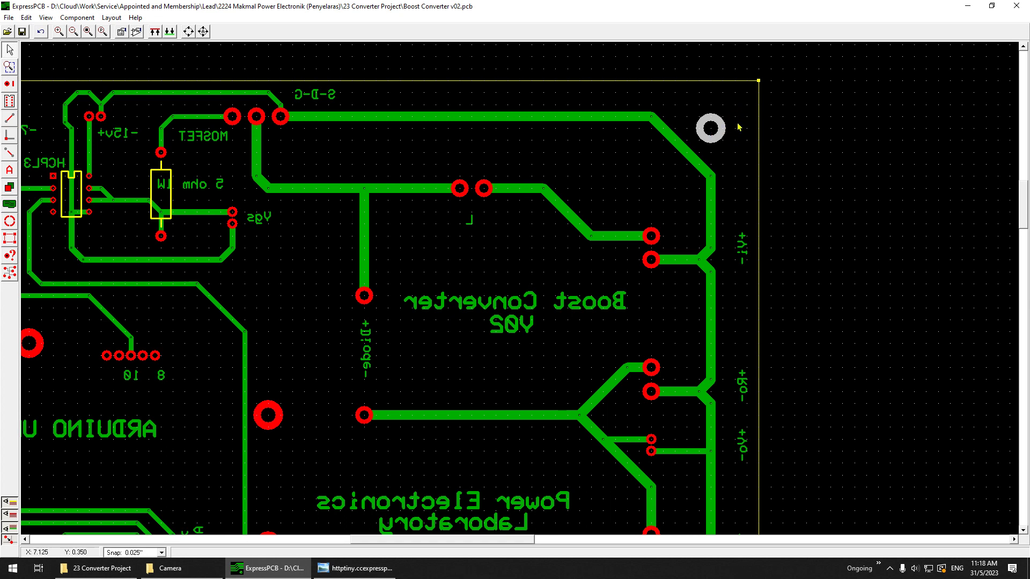
scroll(740, 129, down, 1)
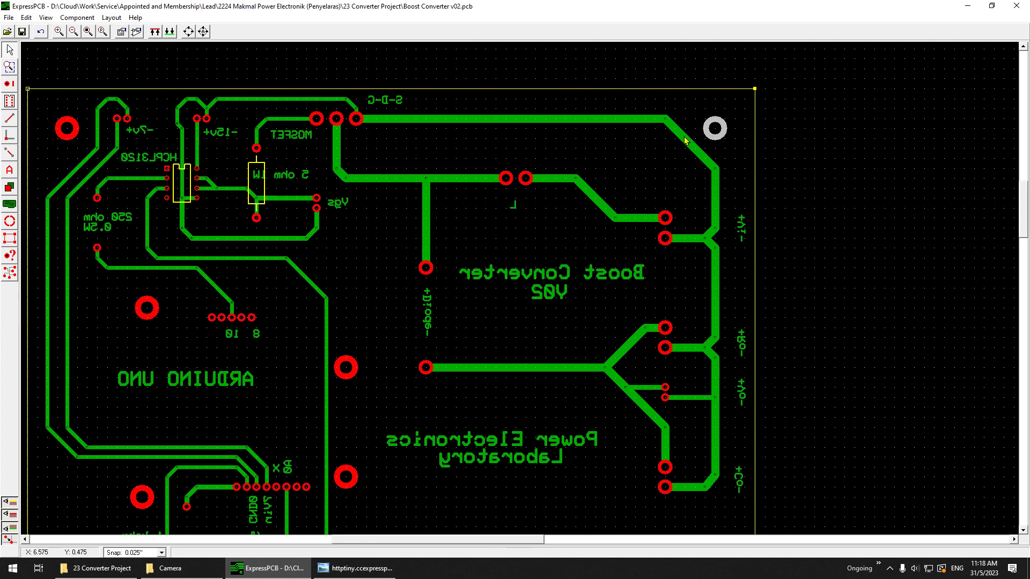
scroll(706, 169, down, 1)
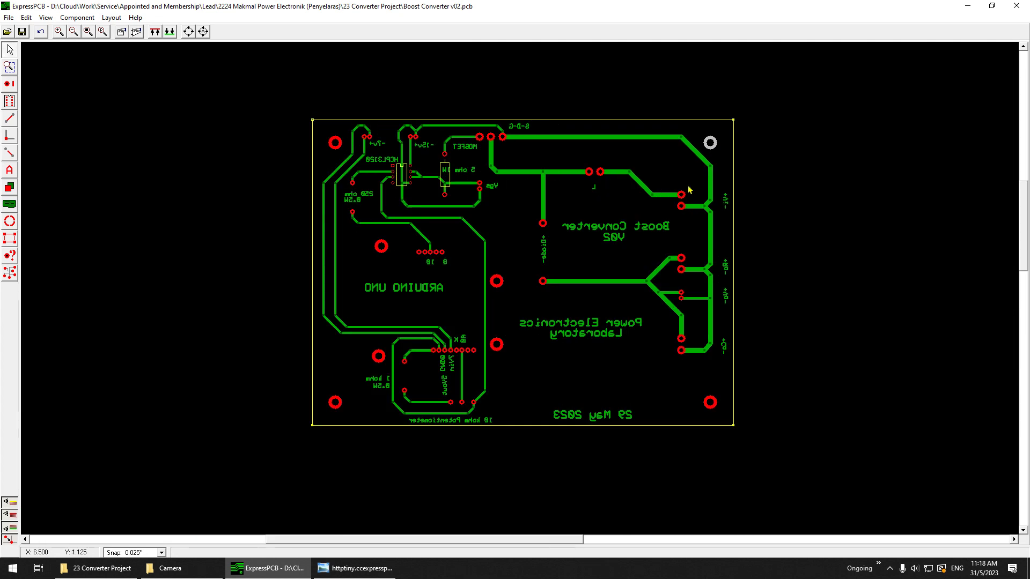
scroll(475, 159, up, 1)
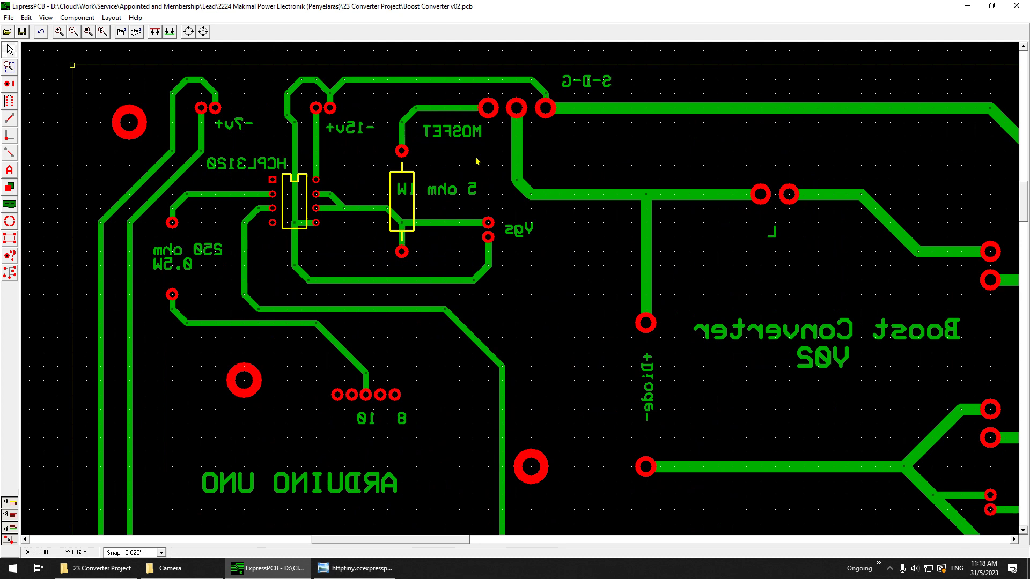
scroll(476, 161, down, 1)
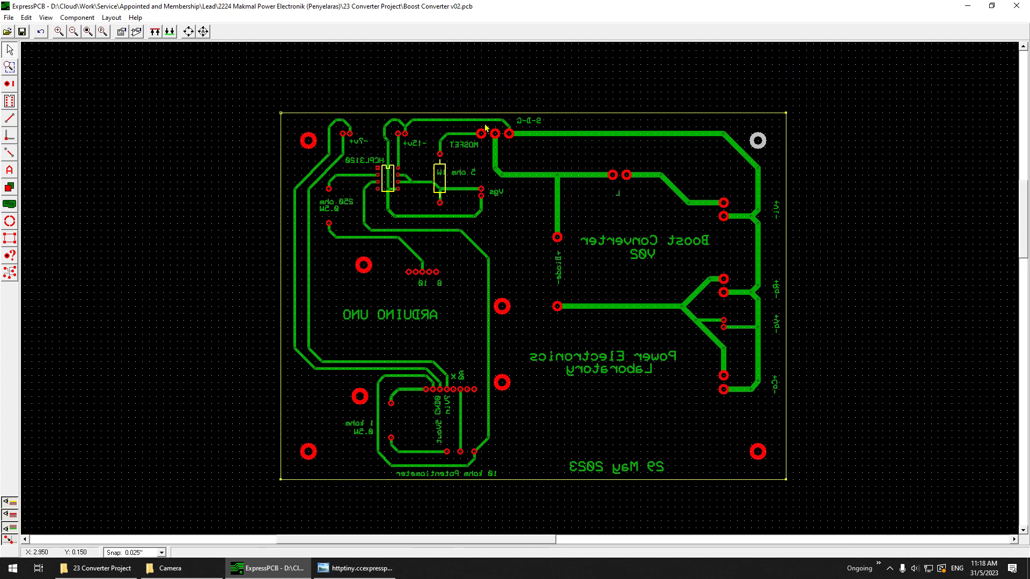
click(95, 568)
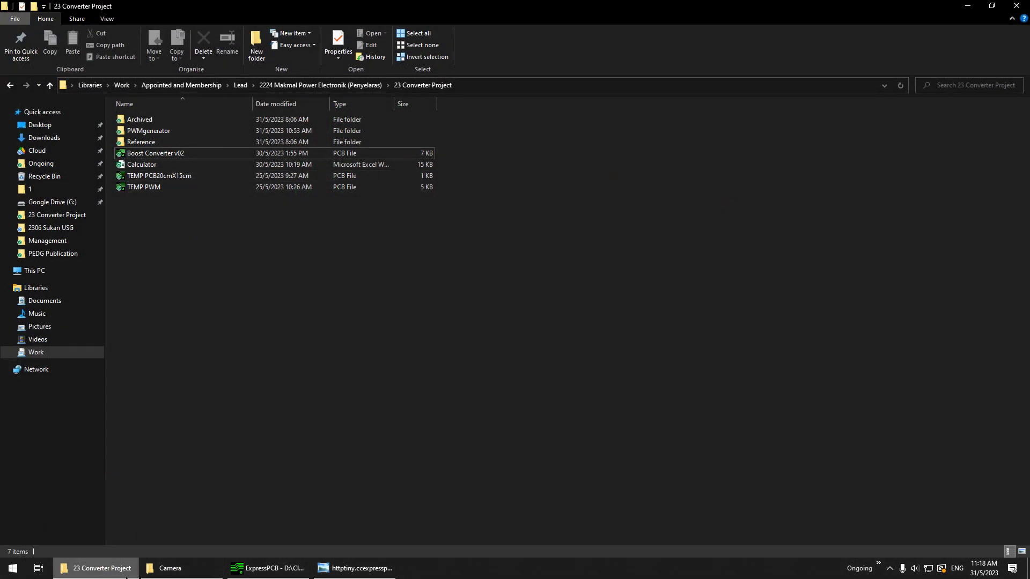
click(97, 568)
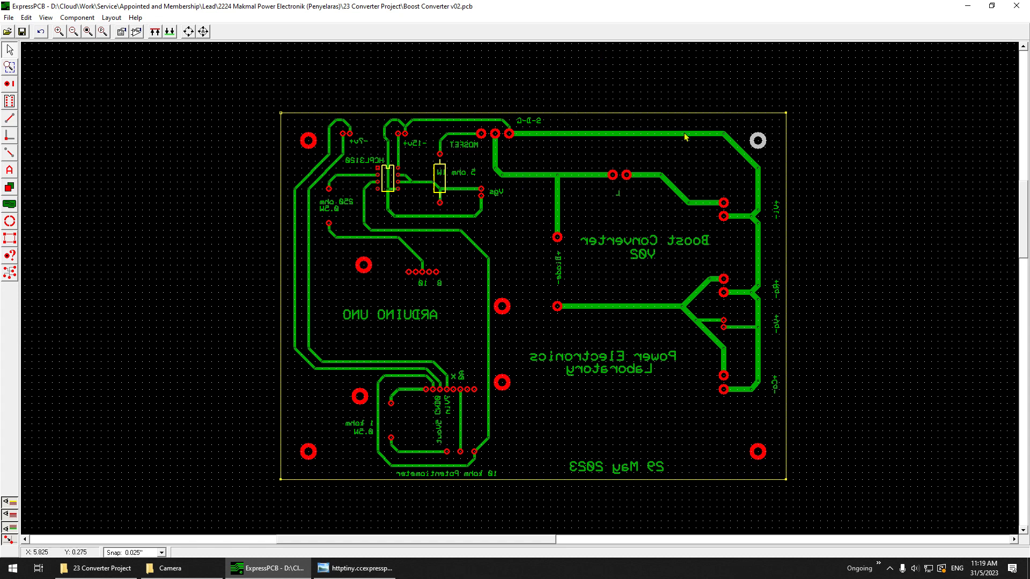
Step: Check the pad type and position of the upper-left corner mounting pad in its properties, and dismiss them without changes
click(545, 146)
scroll(292, 157, up, 2)
middle_drag(338, 124, 456, 229)
scroll(455, 228, up, 1)
click(444, 222)
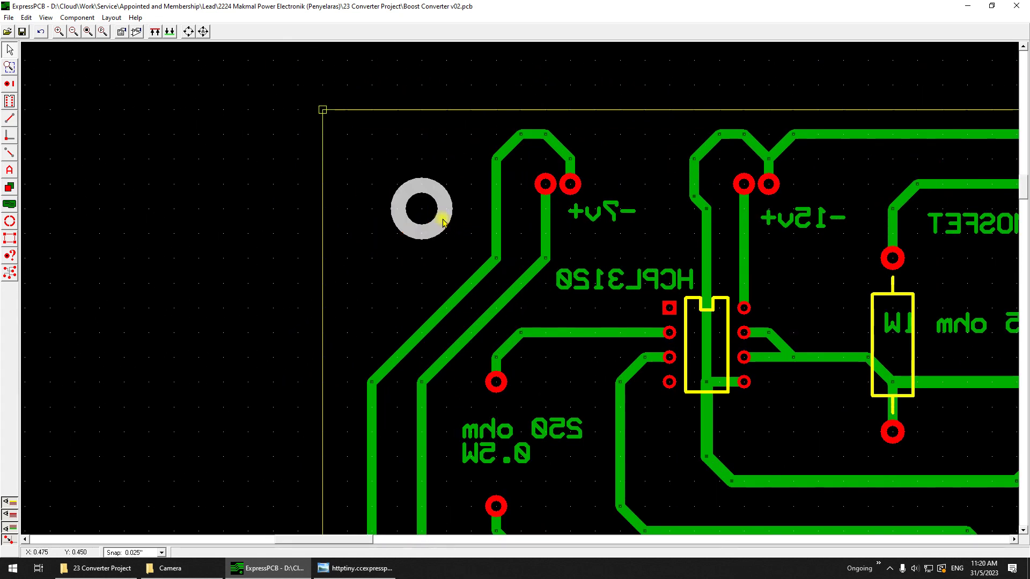
double_click(443, 222)
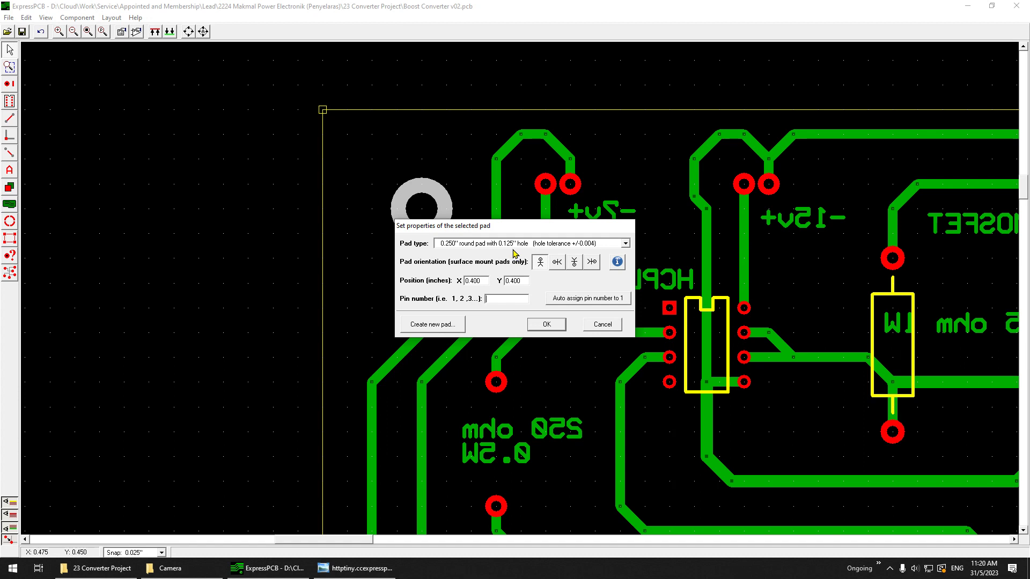
click(618, 326)
Step: Examine the traces, pads and text labels across the whole Boost Converter board at different magnifications
scroll(669, 313, down, 7)
middle_drag(751, 193, 578, 149)
scroll(652, 298, down, 1)
scroll(652, 302, up, 4)
scroll(651, 299, down, 3)
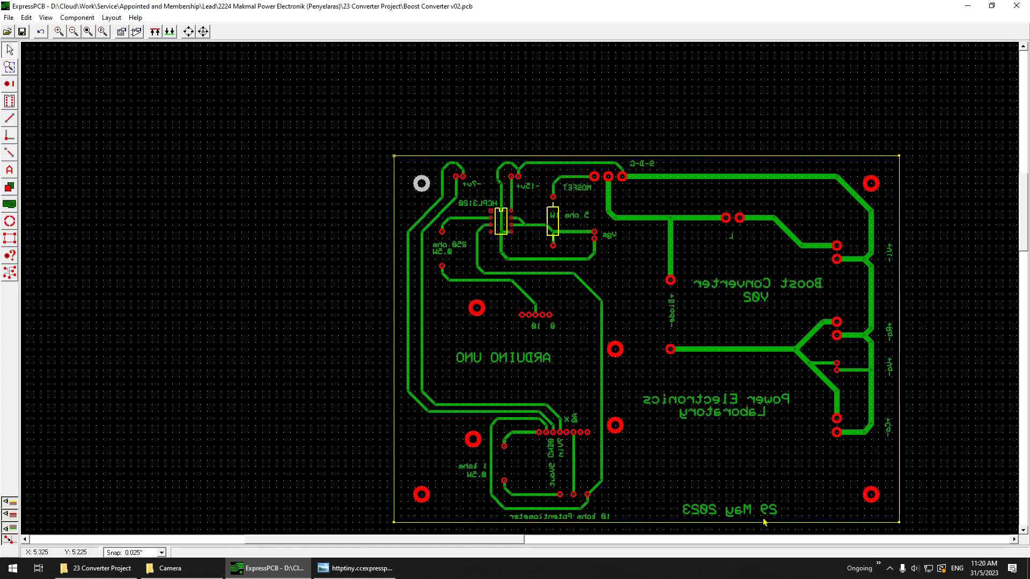
scroll(713, 415, up, 2)
middle_drag(768, 397, 837, 423)
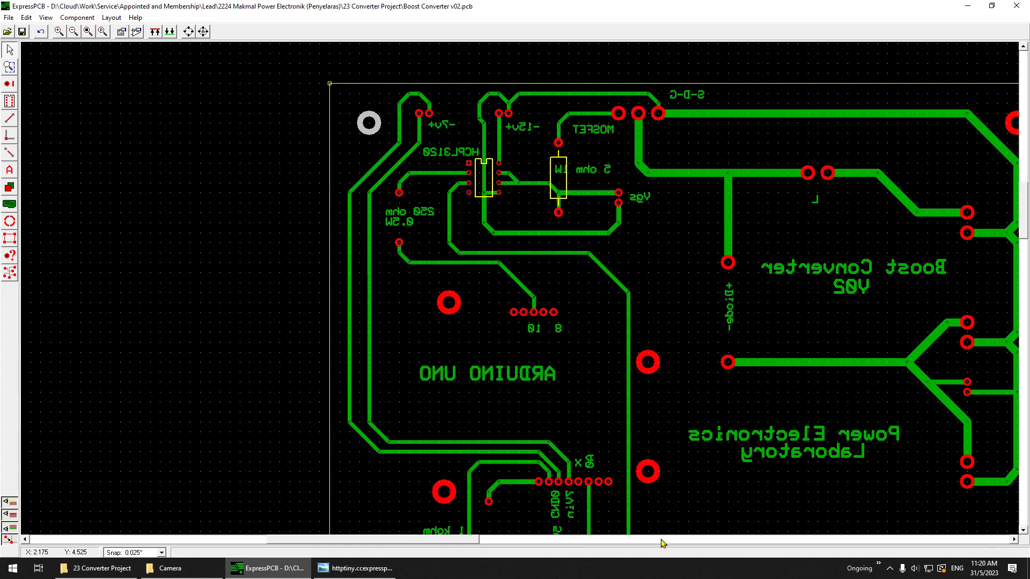
scroll(666, 297, down, 3)
middle_drag(701, 402, 663, 381)
scroll(542, 200, up, 1)
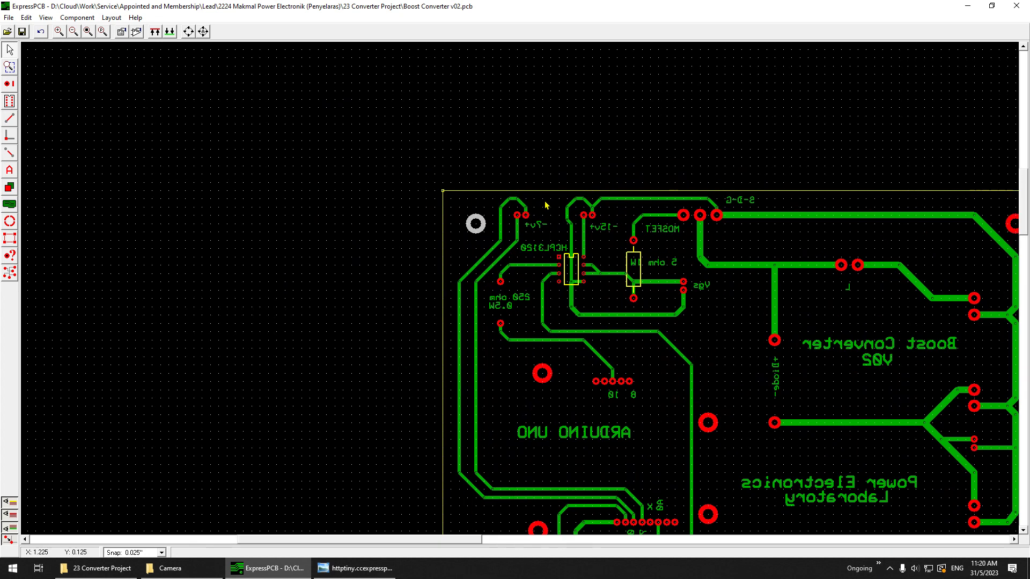
middle_drag(646, 142, 458, 143)
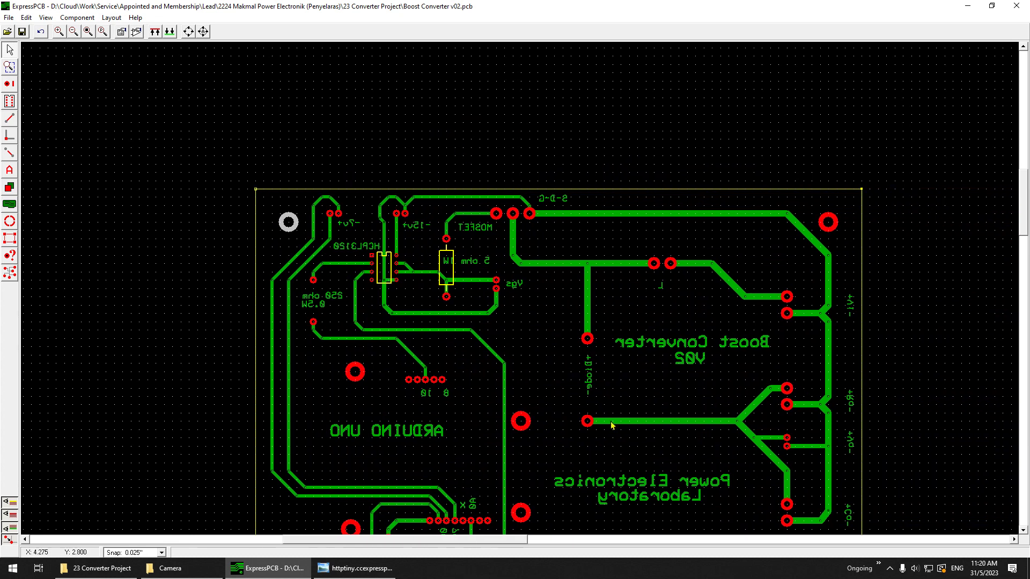
click(890, 568)
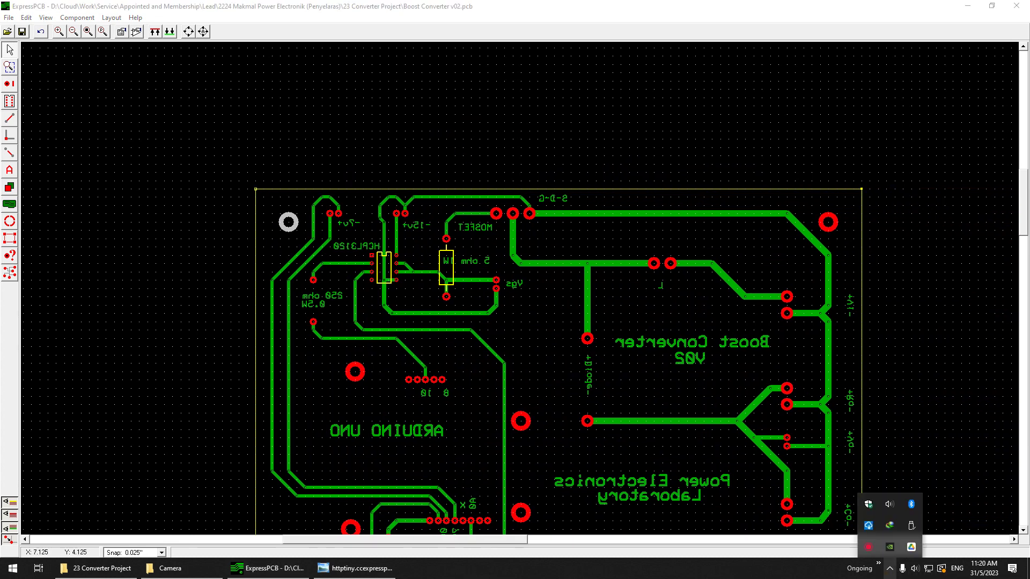
click(874, 551)
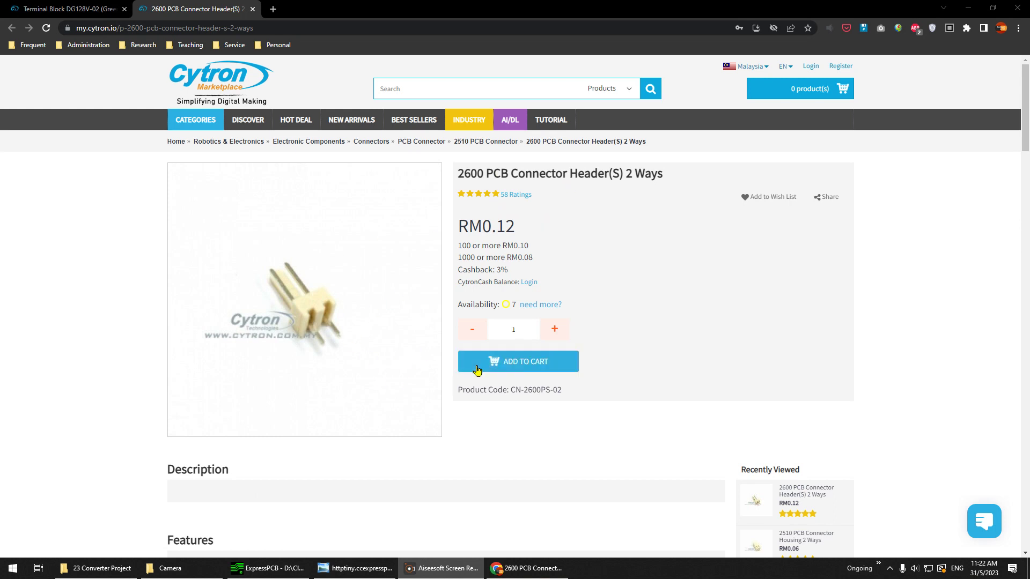
Step: Read the pitch and current rating specifications of the 2600 PCB Connector Header(S) 2 Ways on its Cytron product page
scroll(391, 386, down, 3)
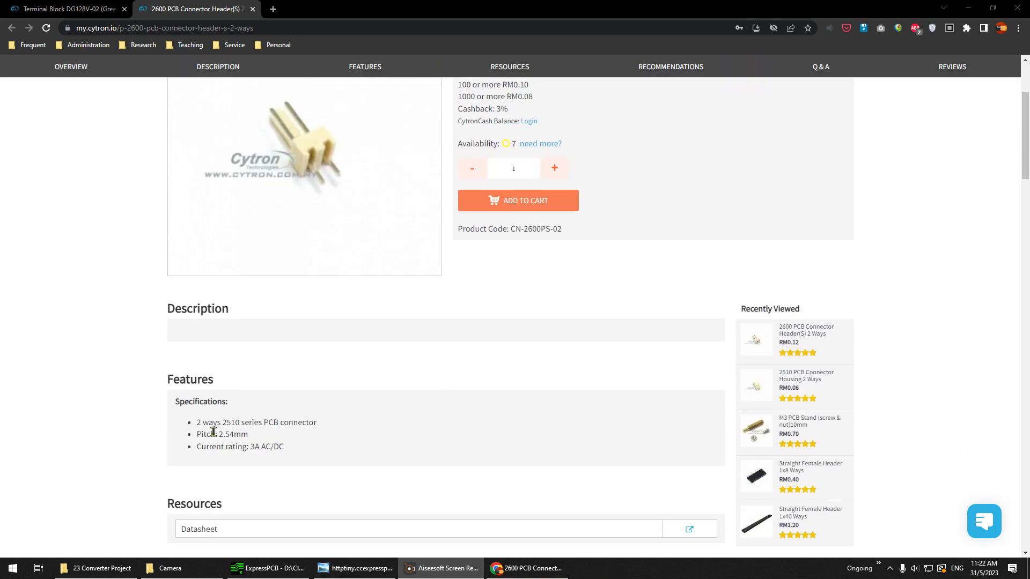
double_click(256, 447)
scroll(421, 450, up, 3)
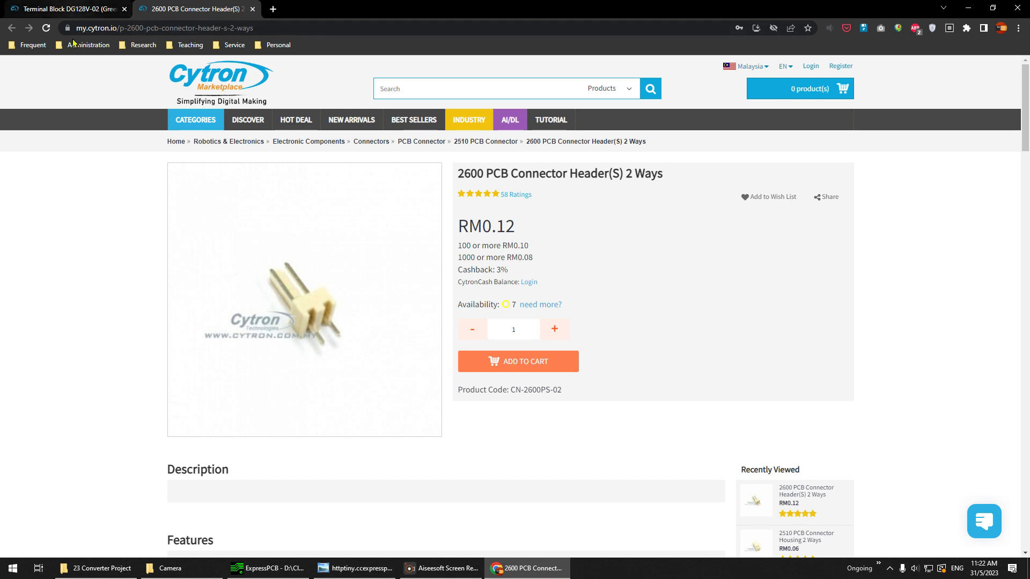
Step: Read the pin pitch and current rating of the green Terminal Block DG128V-02, and return to the connector header's product page
click(53, 6)
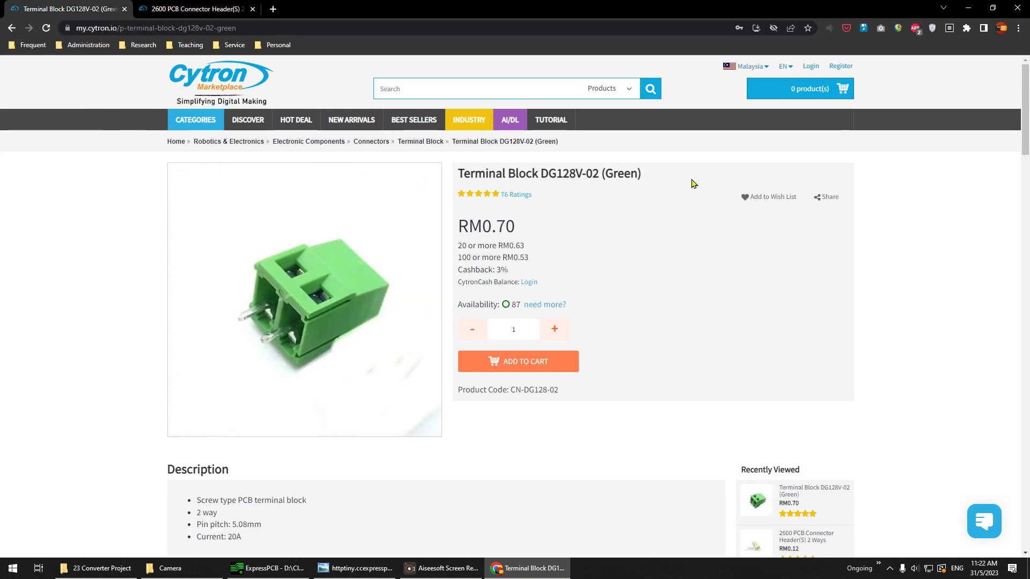
scroll(403, 284, down, 3)
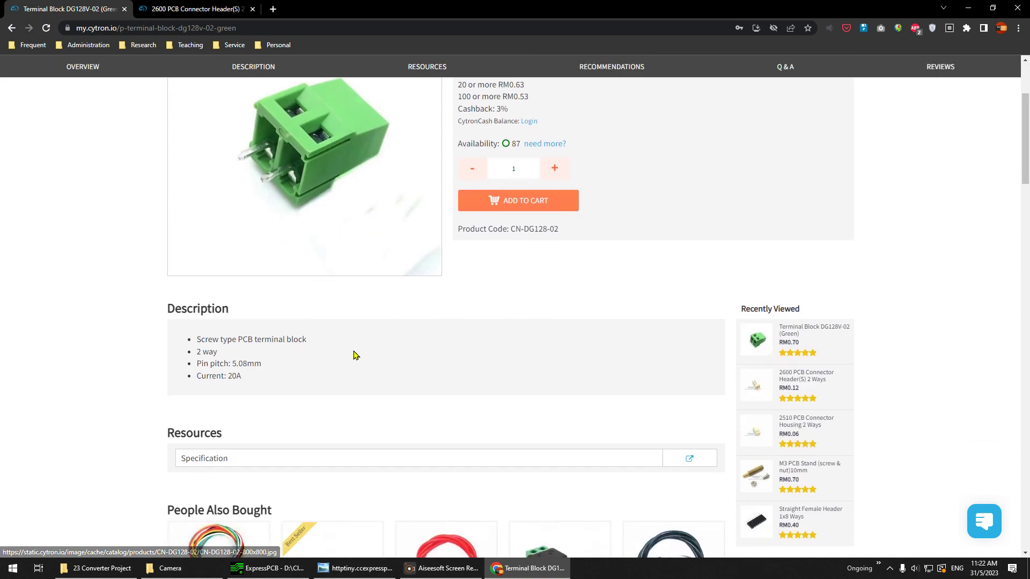
drag(237, 375, 201, 384)
click(258, 380)
scroll(247, 355, up, 2)
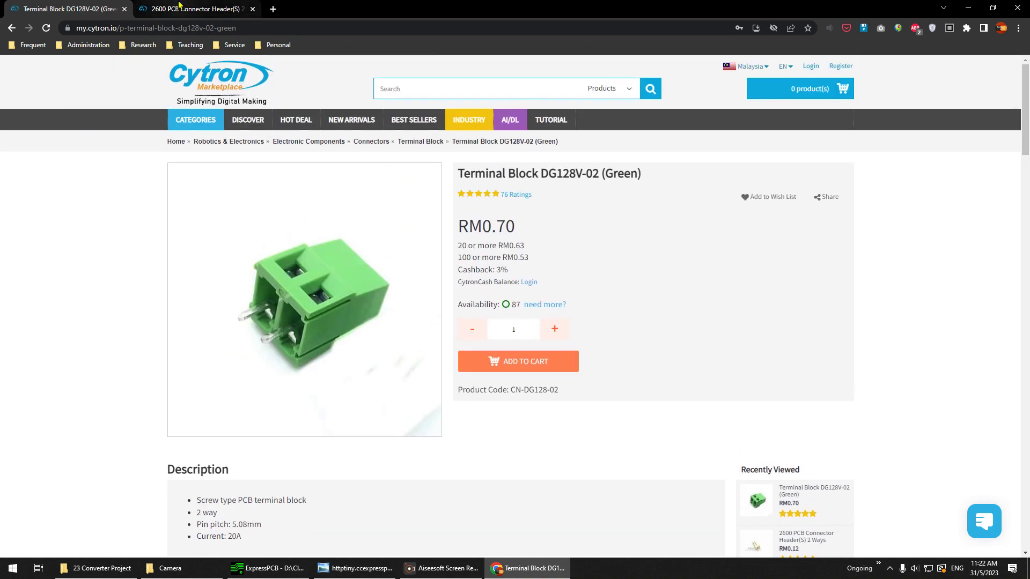
click(196, 9)
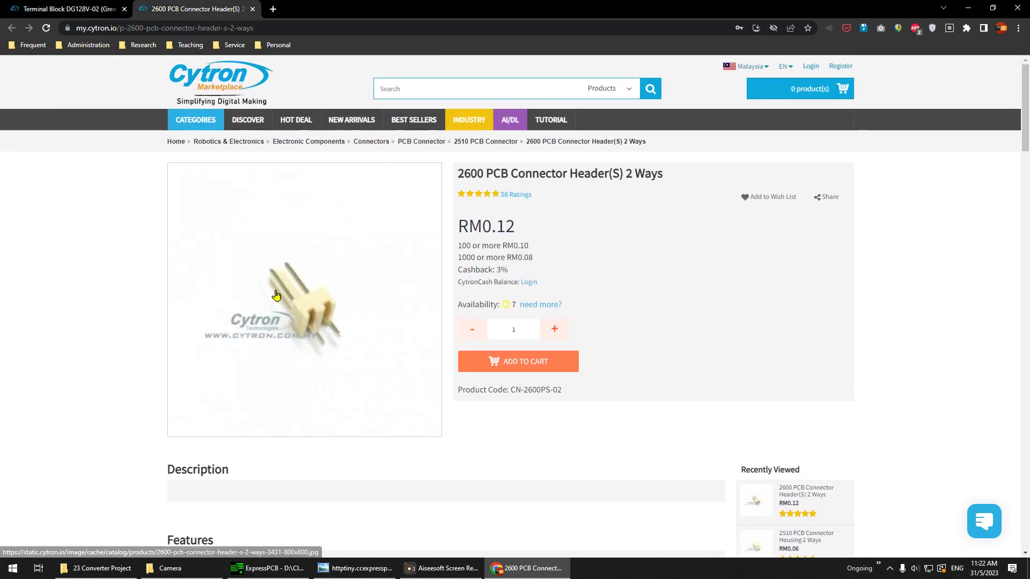
Step: Switch to ExpressPCB and check the pad type of the -7v+ connector's left pad in its properties, dismissing them without changes
click(267, 568)
scroll(584, 244, up, 4)
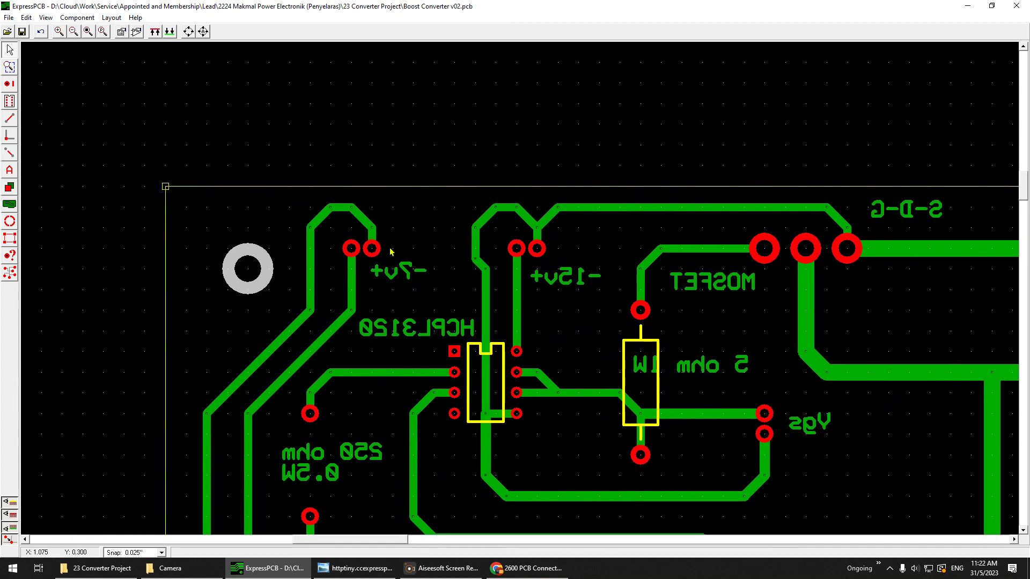
scroll(391, 243, down, 4)
scroll(391, 242, up, 3)
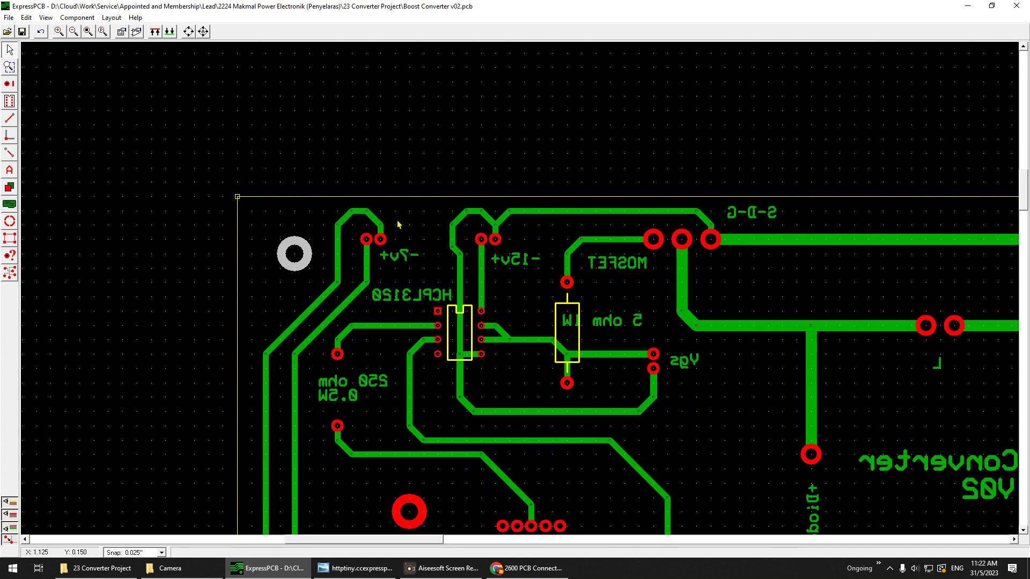
double_click(318, 263)
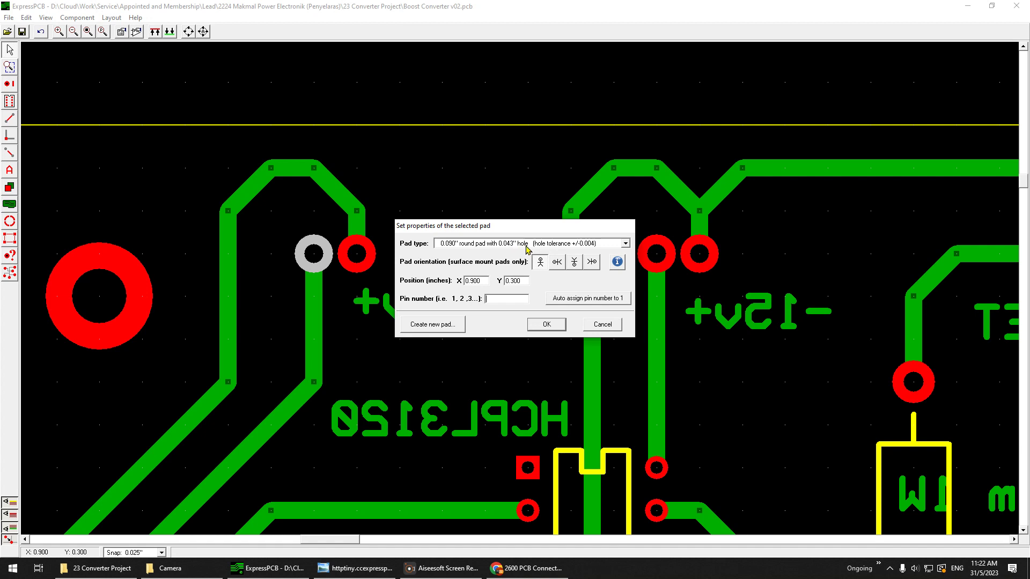
click(596, 326)
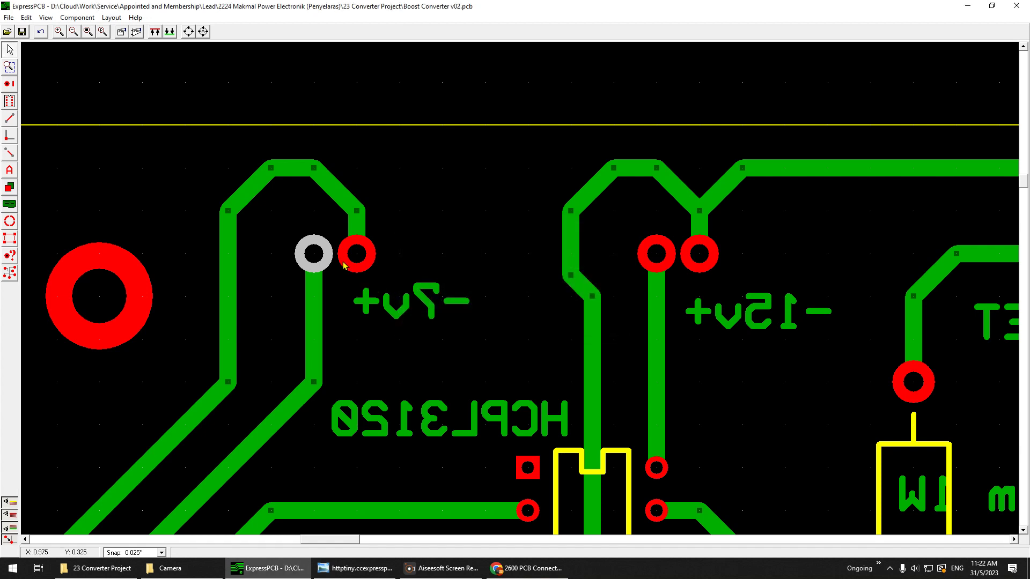
Step: Start the pad placement tool and review the available round pad and hole sizes without choosing one
scroll(343, 263, up, 1)
scroll(344, 262, down, 2)
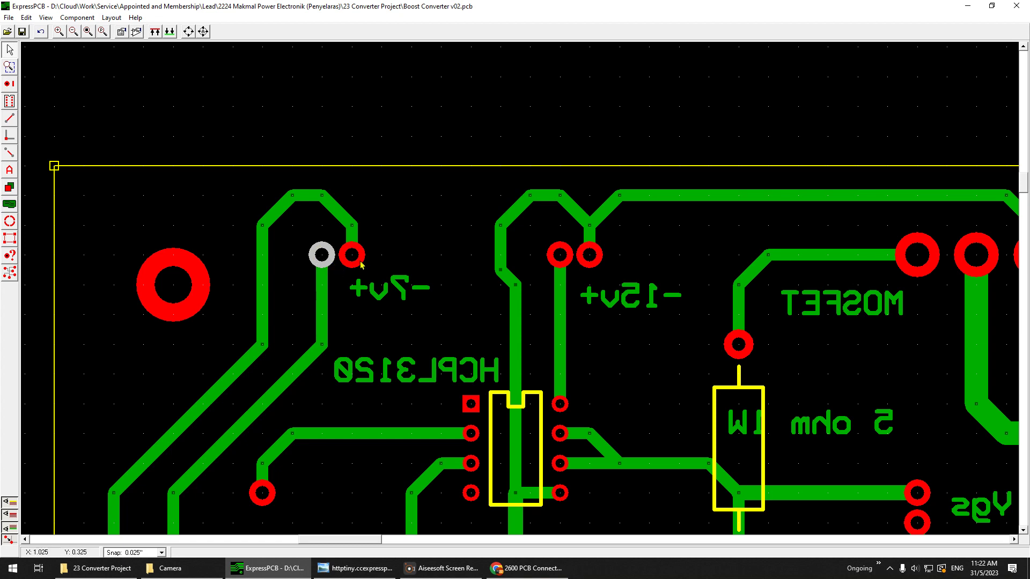
scroll(351, 241, down, 1)
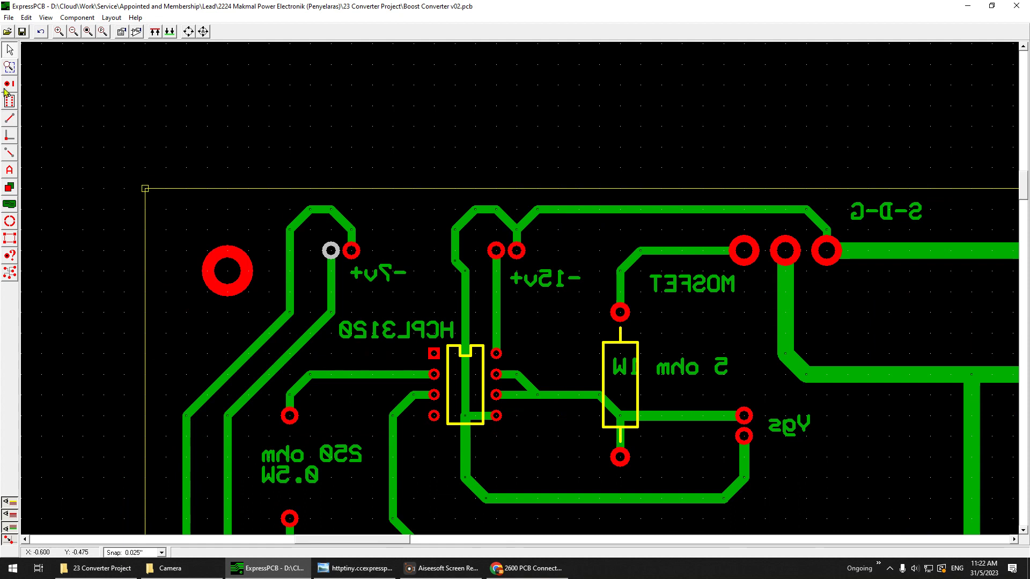
click(9, 87)
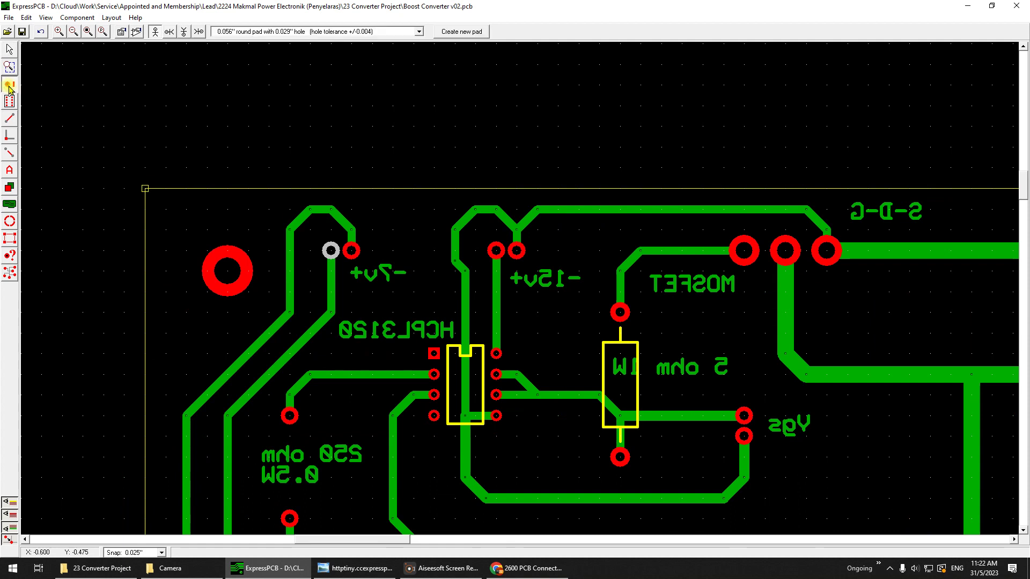
click(298, 31)
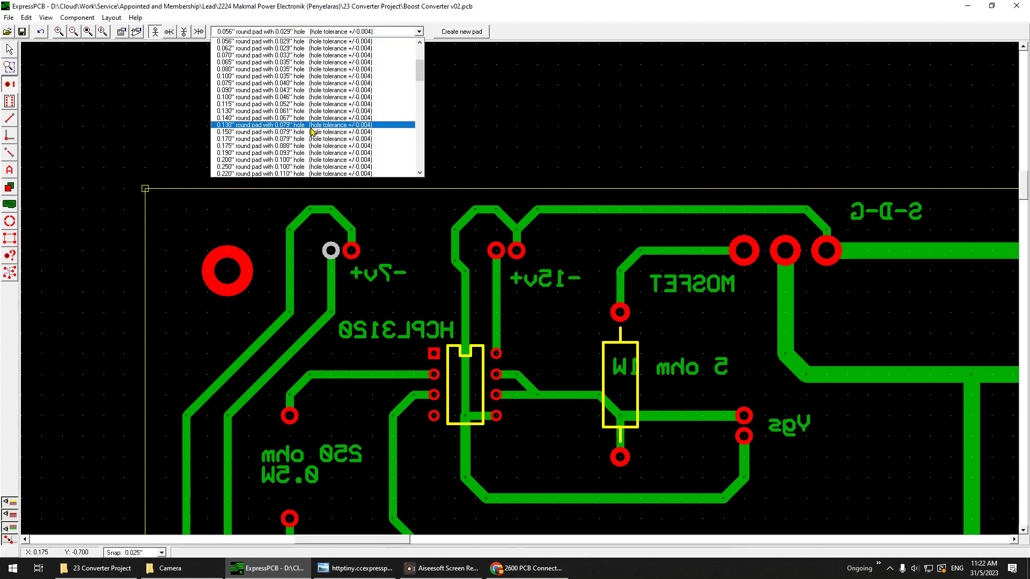
click(489, 177)
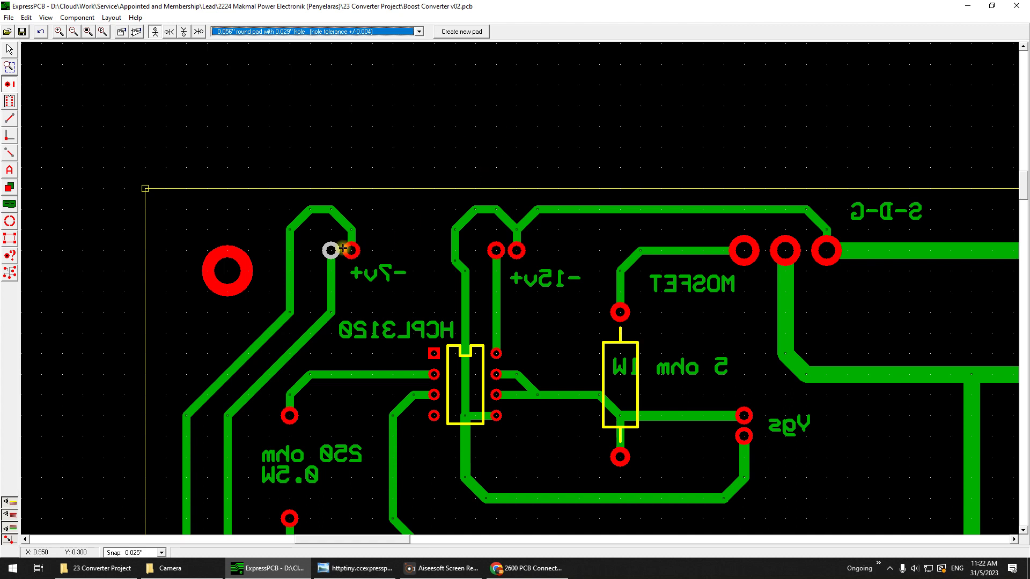
Step: Try placing a 0.090" round pad with 0.043" hole above the board outline, undo it, and leave pad placement
click(325, 31)
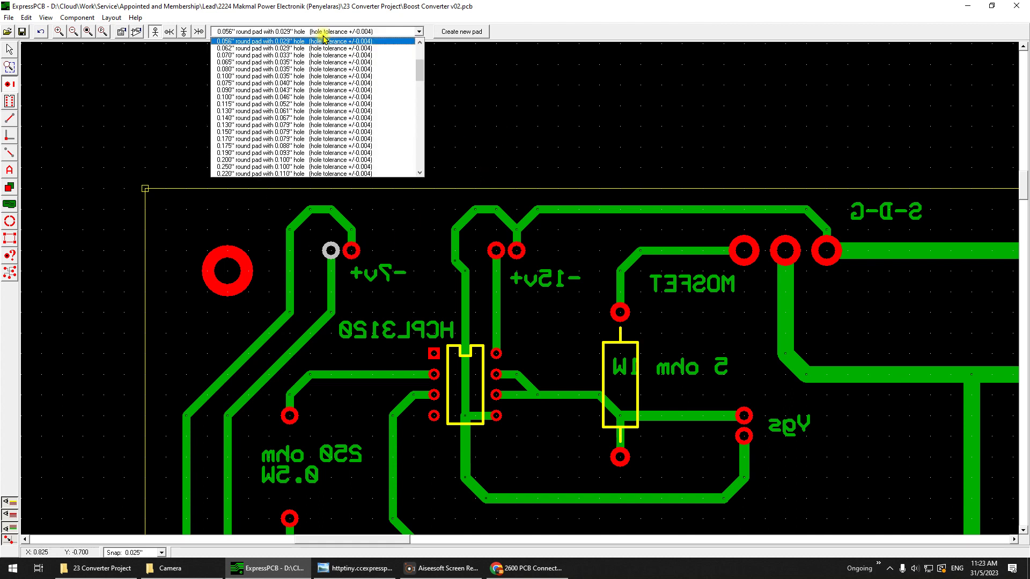
click(312, 93)
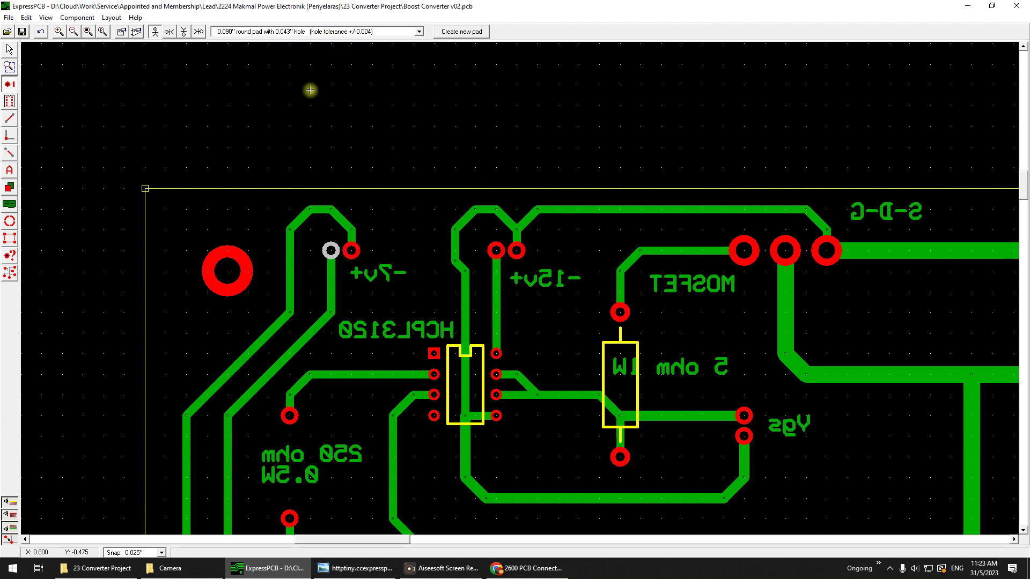
click(377, 131)
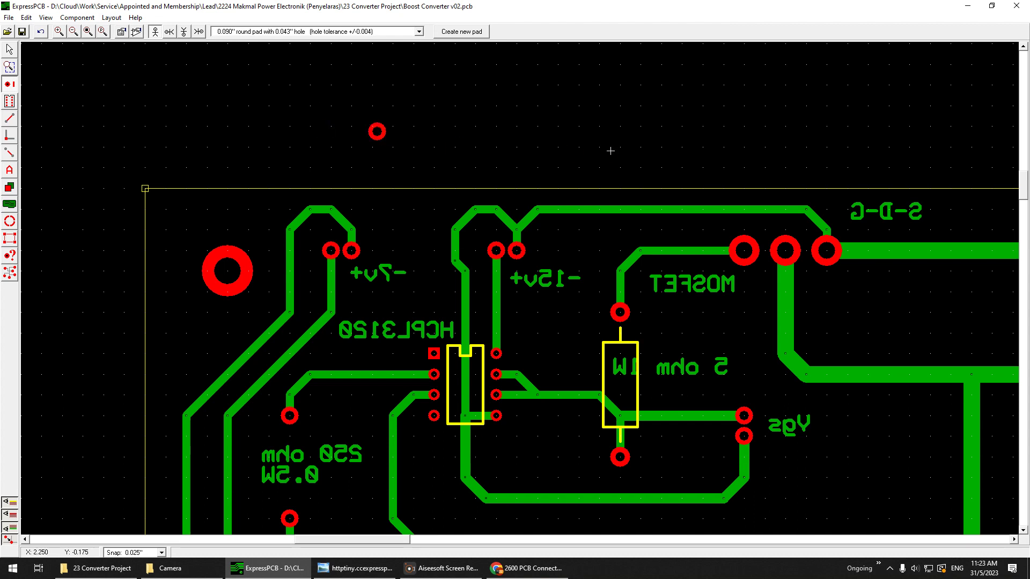
key(ctrl+z)
click(11, 51)
Step: Examine the -7v+ and -15v+ connector pads and the traces leading from them around the HCPL3120
scroll(300, 251, up, 3)
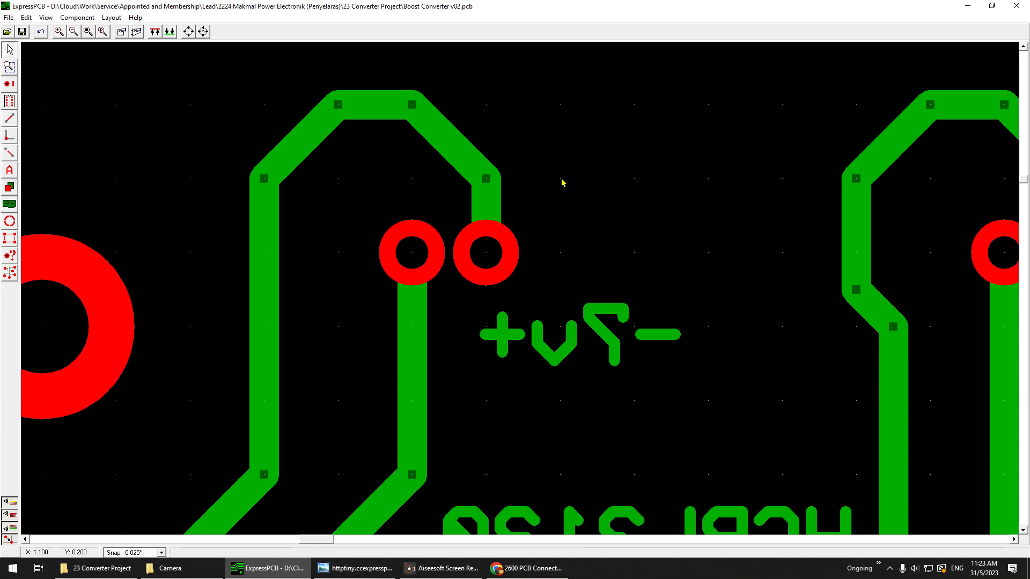
scroll(614, 180, down, 1)
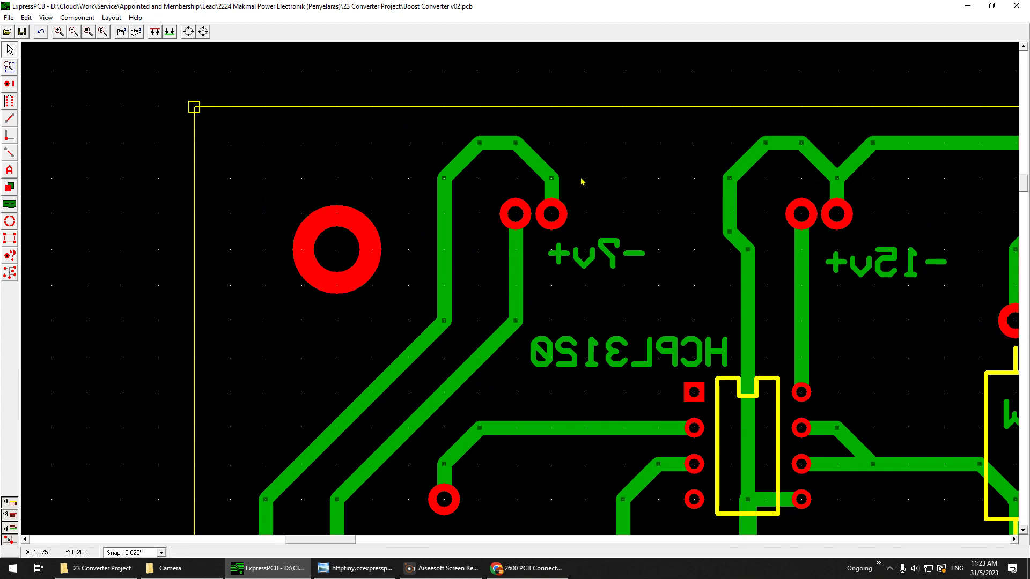
scroll(629, 184, down, 1)
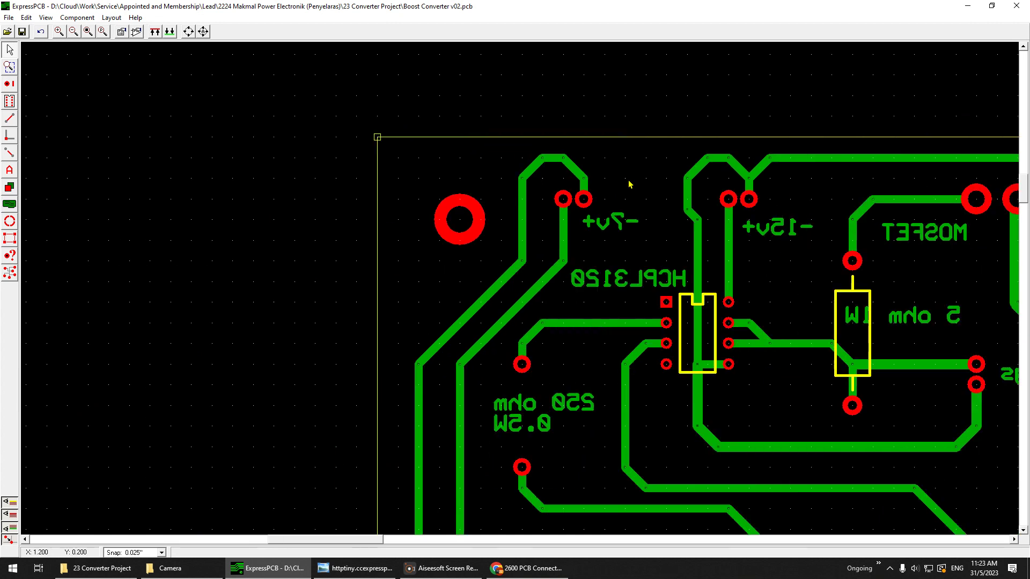
middle_drag(630, 184, 552, 181)
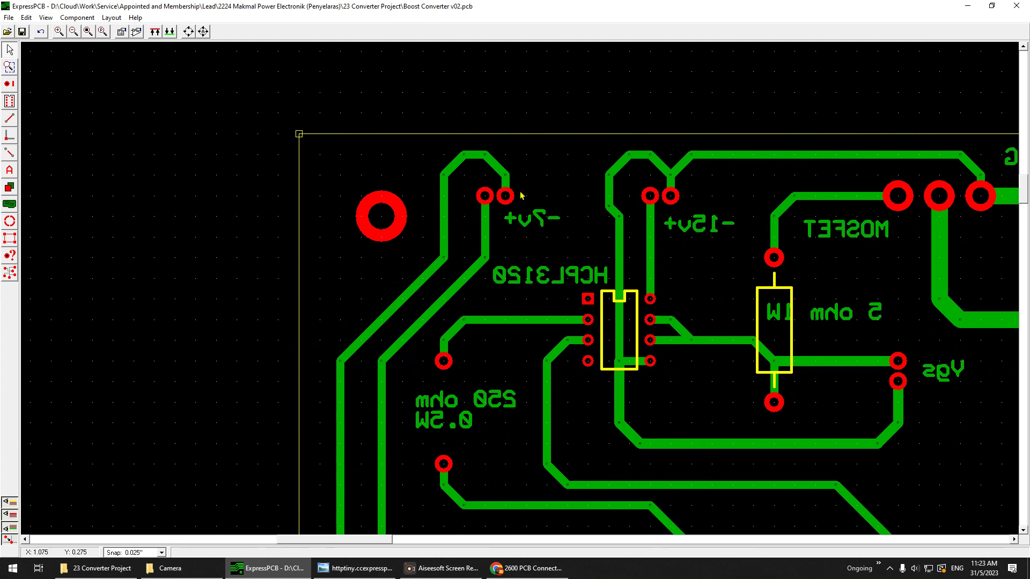
scroll(486, 199, up, 1)
scroll(486, 202, down, 1)
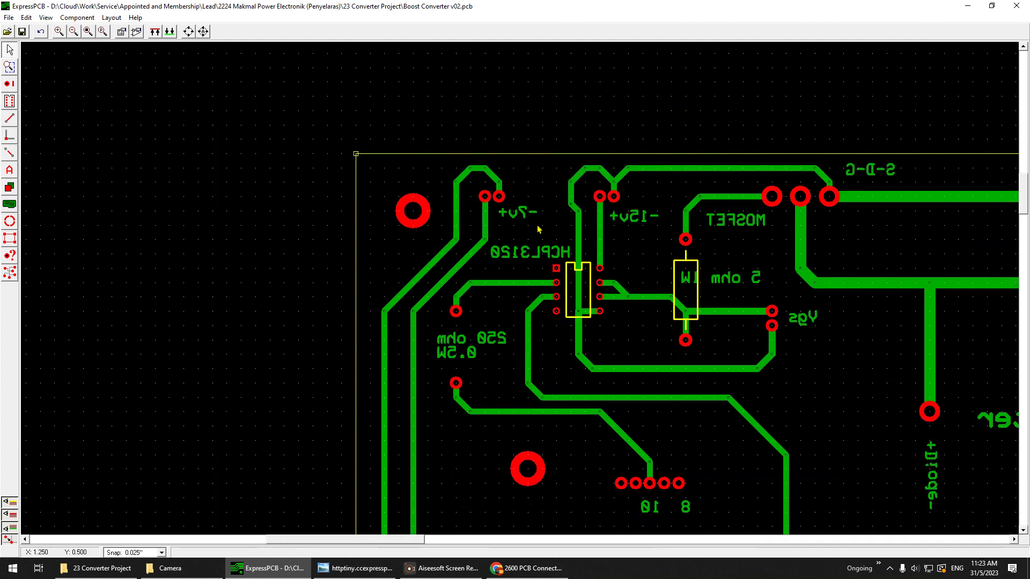
scroll(540, 218, down, 4)
scroll(641, 170, up, 3)
middle_drag(629, 156, 645, 202)
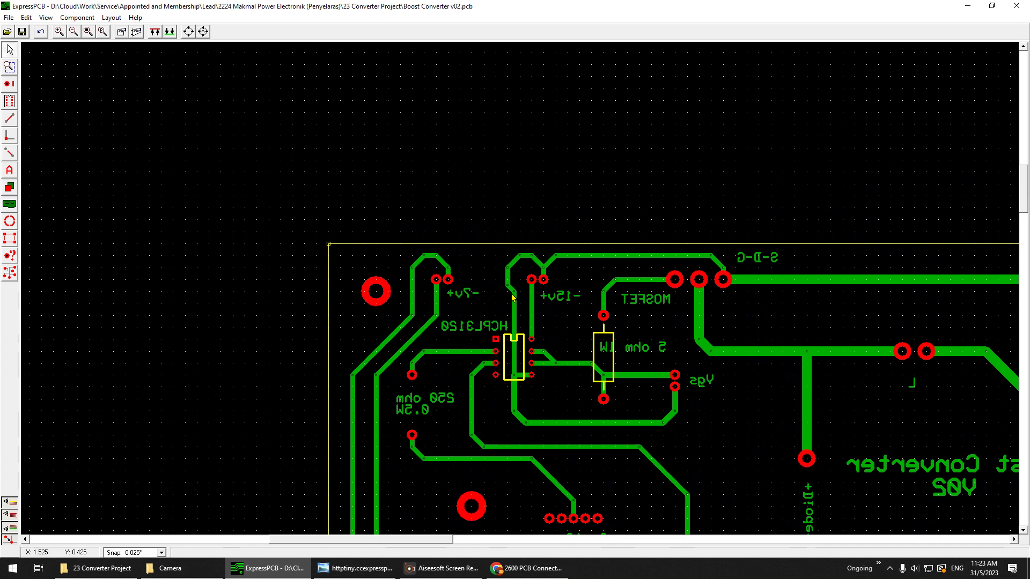
scroll(510, 296, down, 2)
scroll(568, 196, up, 1)
scroll(574, 195, down, 1)
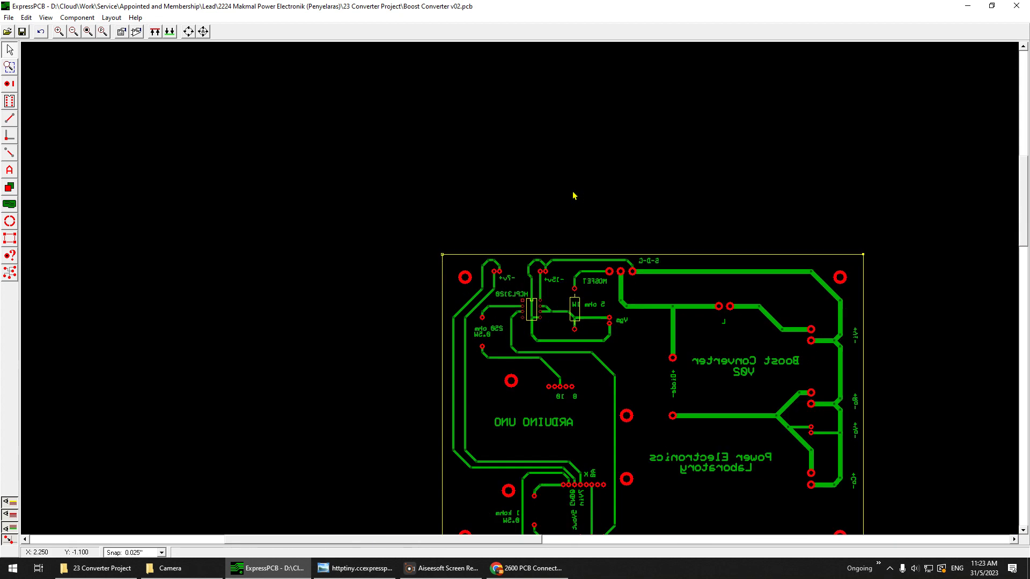
Step: Examine the full Boost Converter V02 layout, from the board outline down to the connector, MOSFET and diode pads
scroll(582, 196, down, 2)
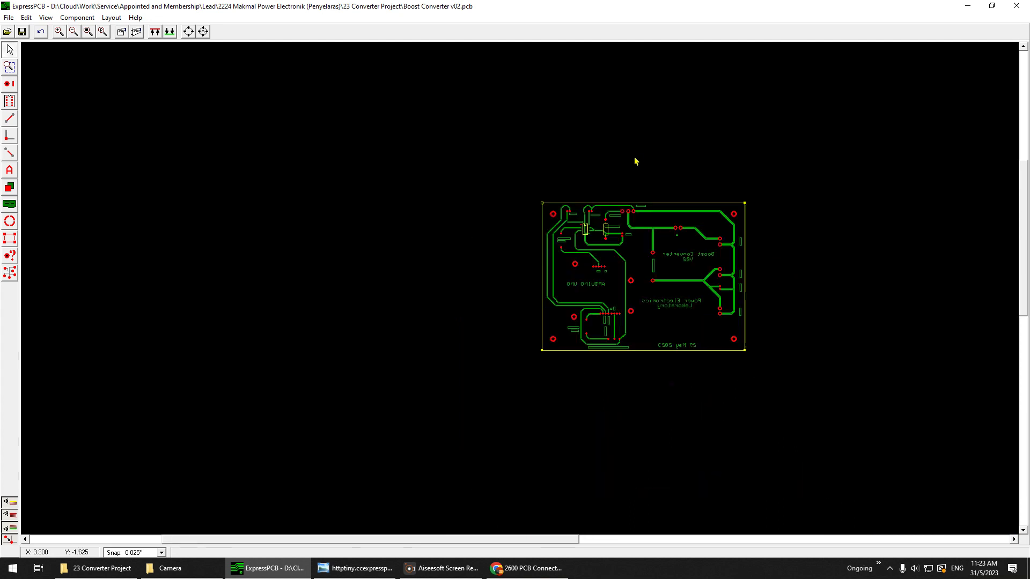
scroll(717, 150, up, 2)
middle_drag(748, 187, 673, 84)
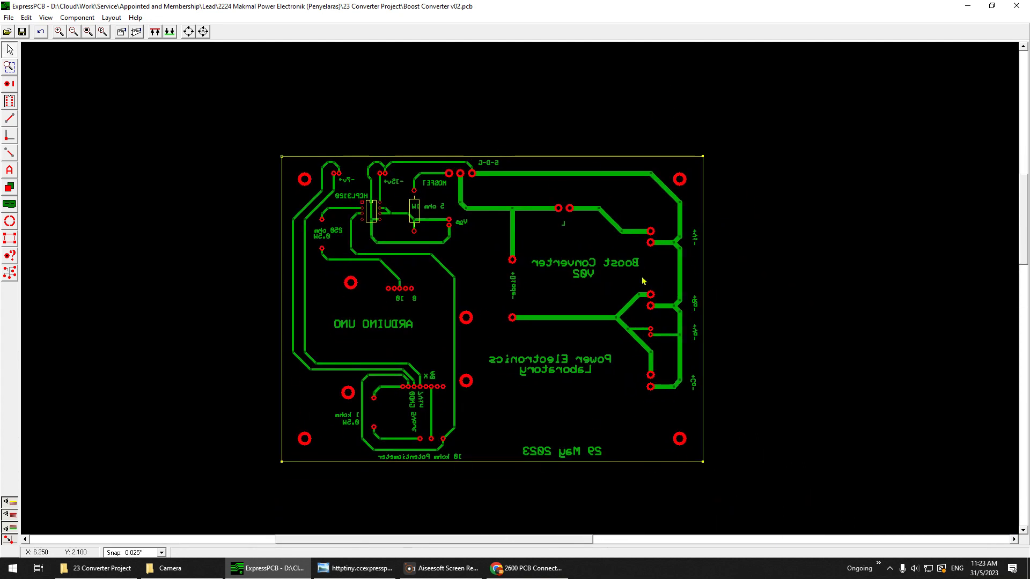
scroll(714, 121, down, 2)
middle_drag(753, 116, 742, 210)
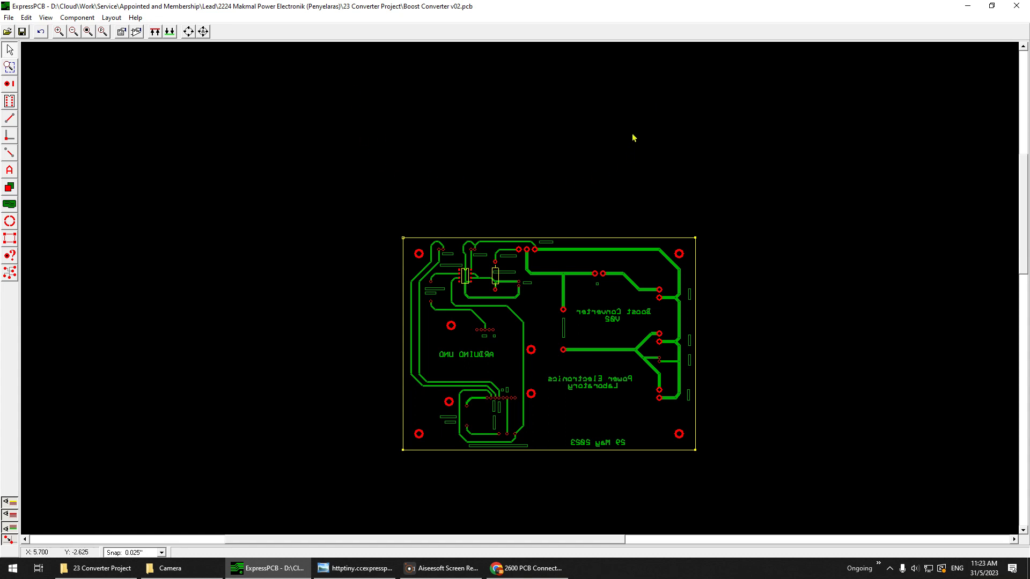
scroll(476, 228, up, 2)
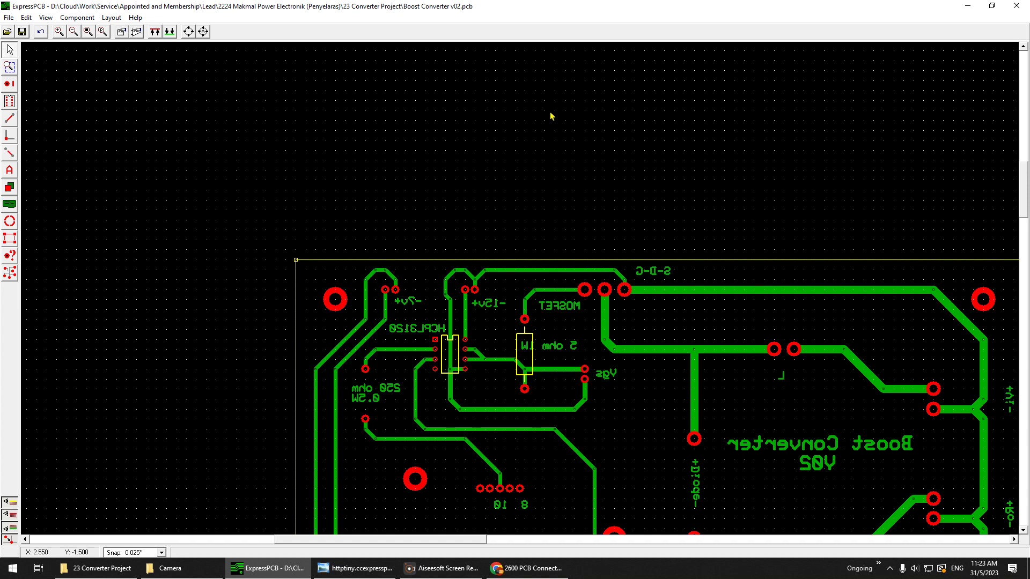
scroll(551, 116, down, 2)
scroll(551, 116, up, 2)
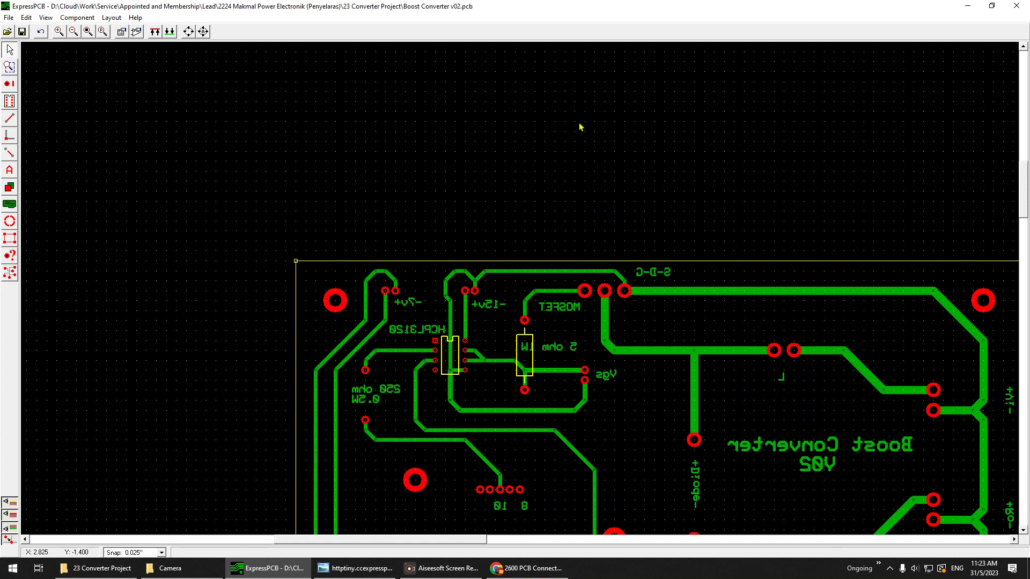
scroll(579, 127, down, 2)
scroll(579, 127, up, 1)
scroll(638, 111, down, 1)
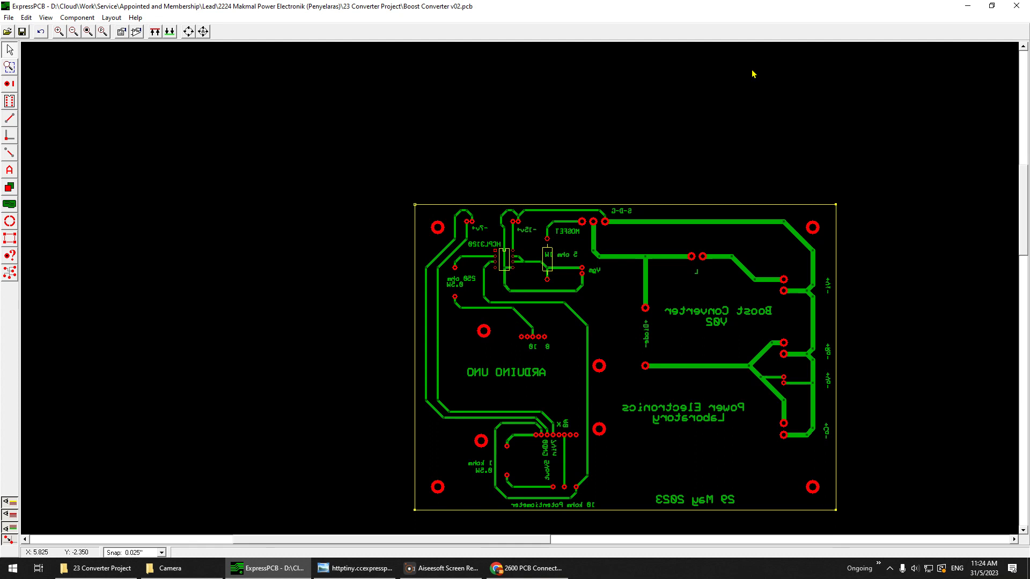
scroll(732, 146, up, 1)
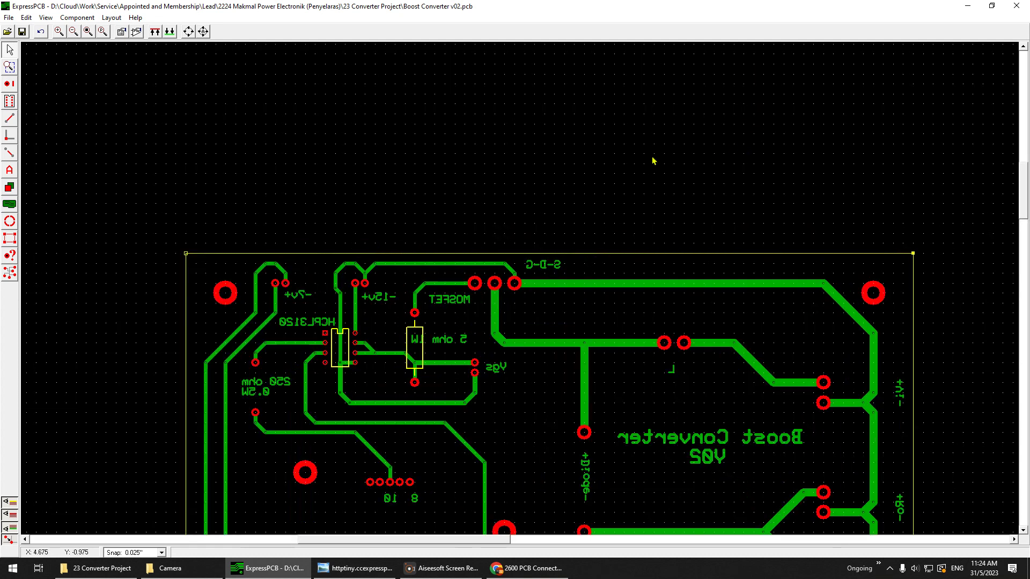
middle_drag(653, 161, 616, 54)
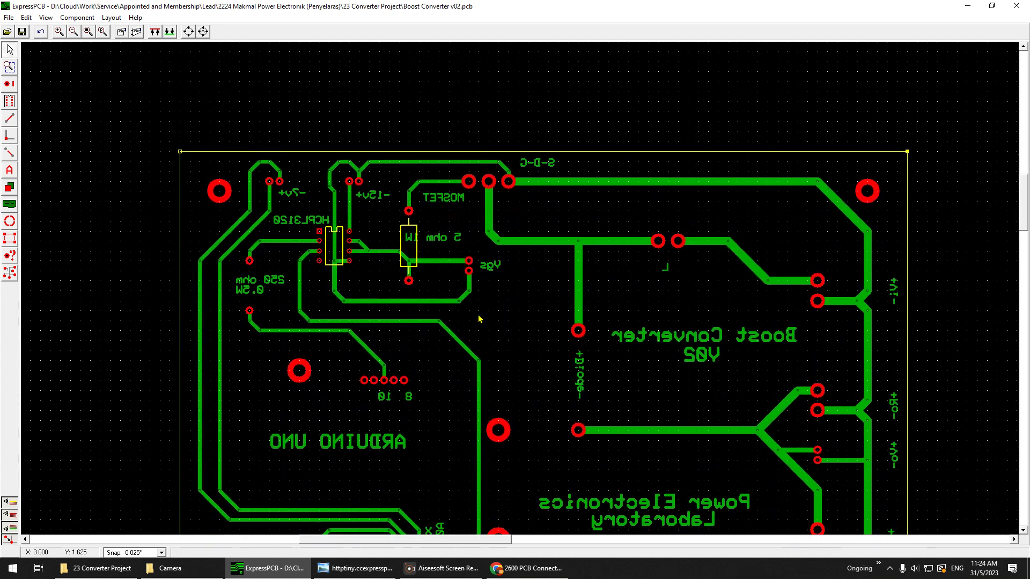
Step: Examine the board from the MOSFET and Vgs pads out to the full outline and back to the HCPL3120 area
scroll(483, 311, up, 1)
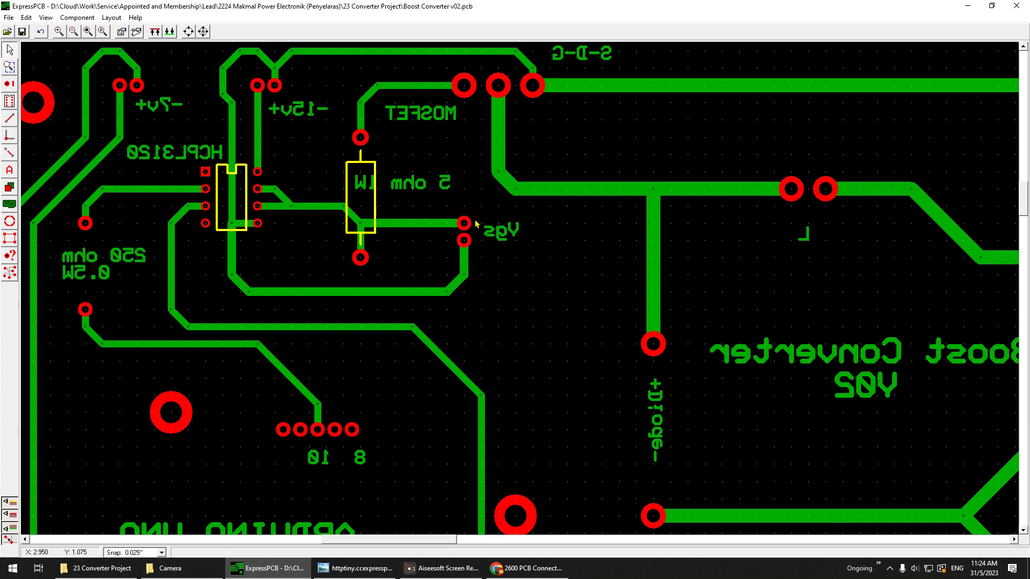
scroll(615, 251, down, 1)
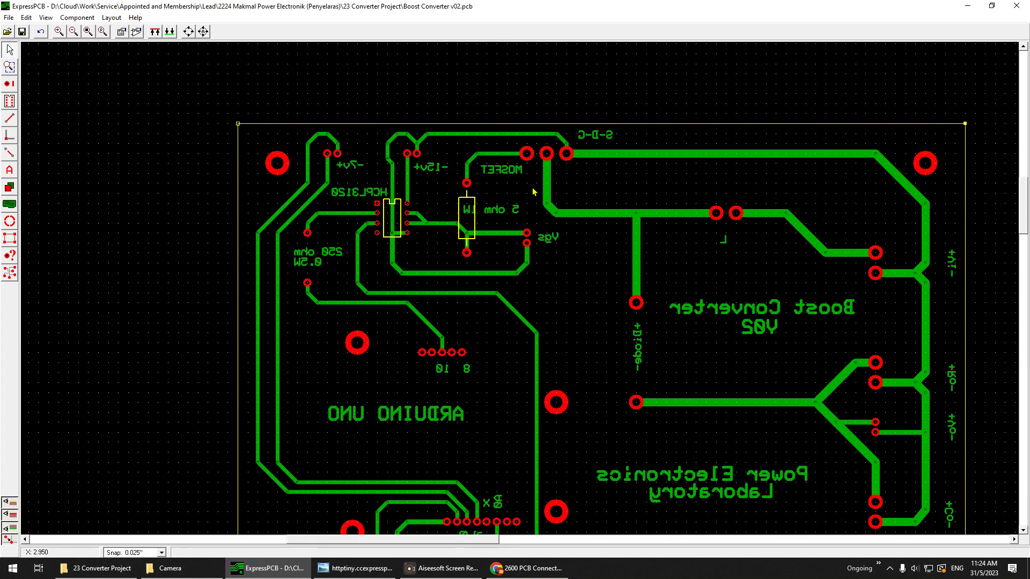
scroll(529, 251, up, 1)
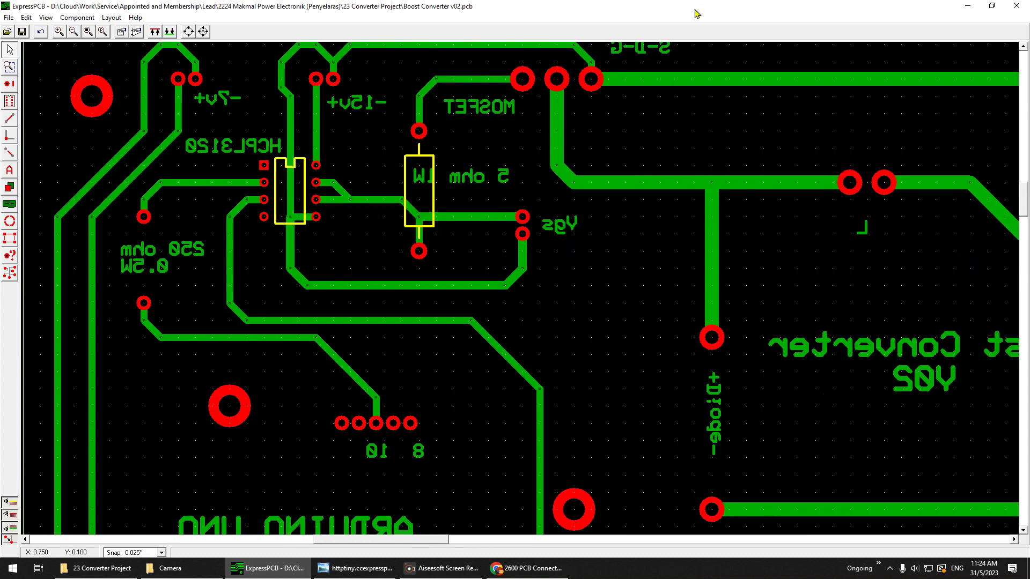
scroll(659, 171, down, 3)
scroll(679, 119, up, 1)
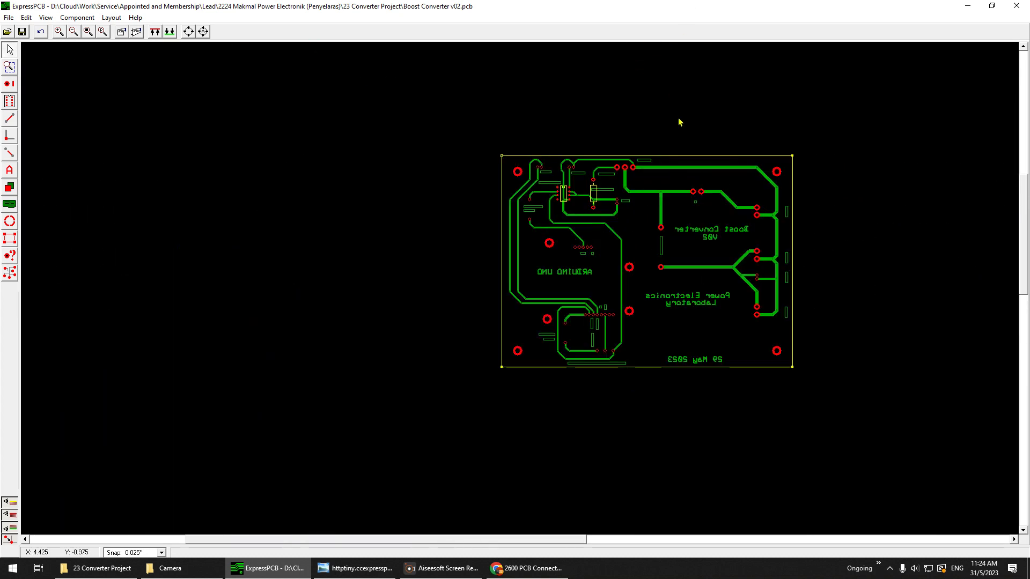
scroll(680, 119, up, 1)
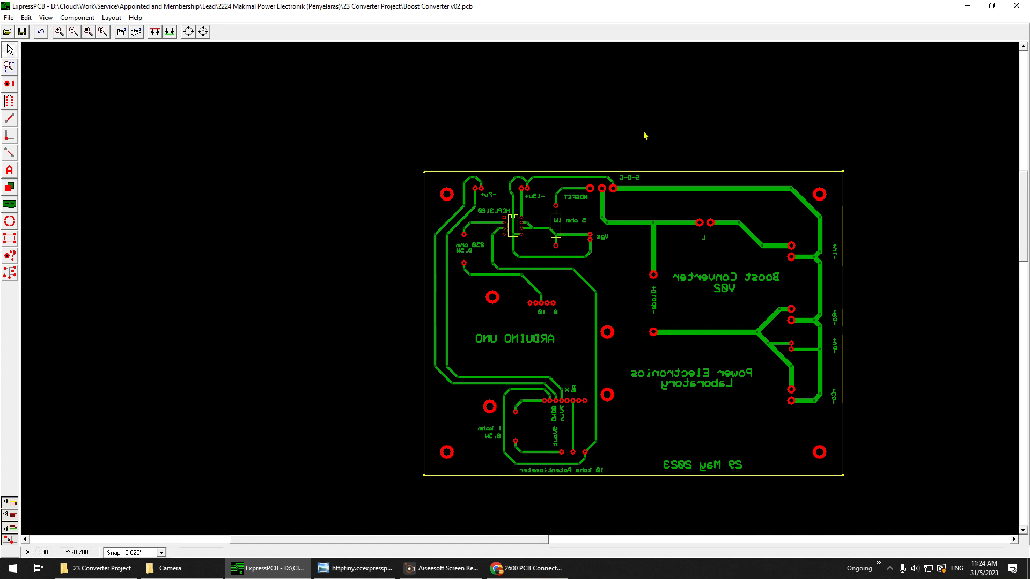
scroll(489, 174, up, 1)
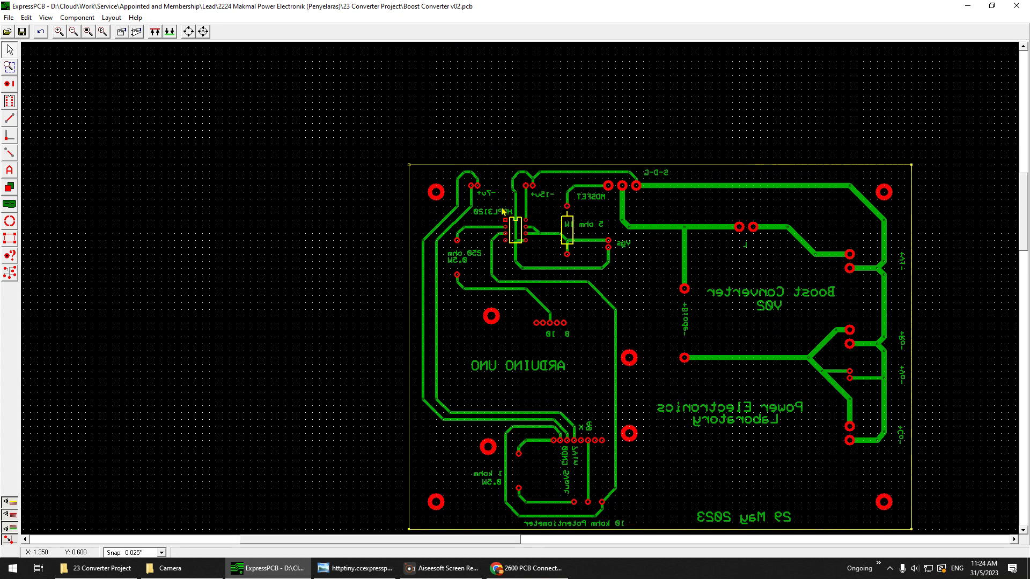
scroll(502, 212, up, 1)
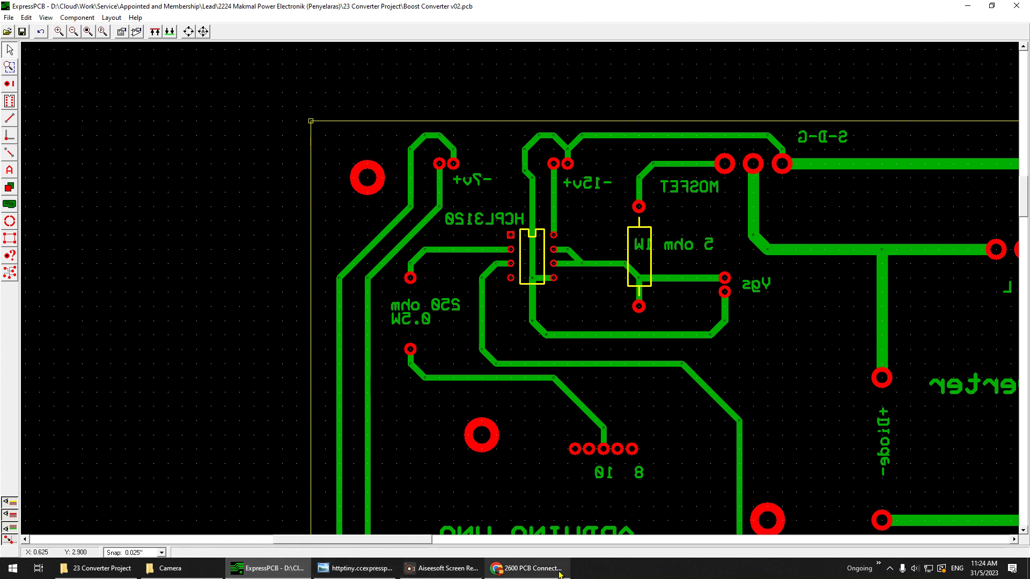
Step: Switch to Chrome to view the Terminal Block DG128V-02 (Green) product page, and return to ExpressPCB
click(531, 567)
key(ctrl+shift+Tab)
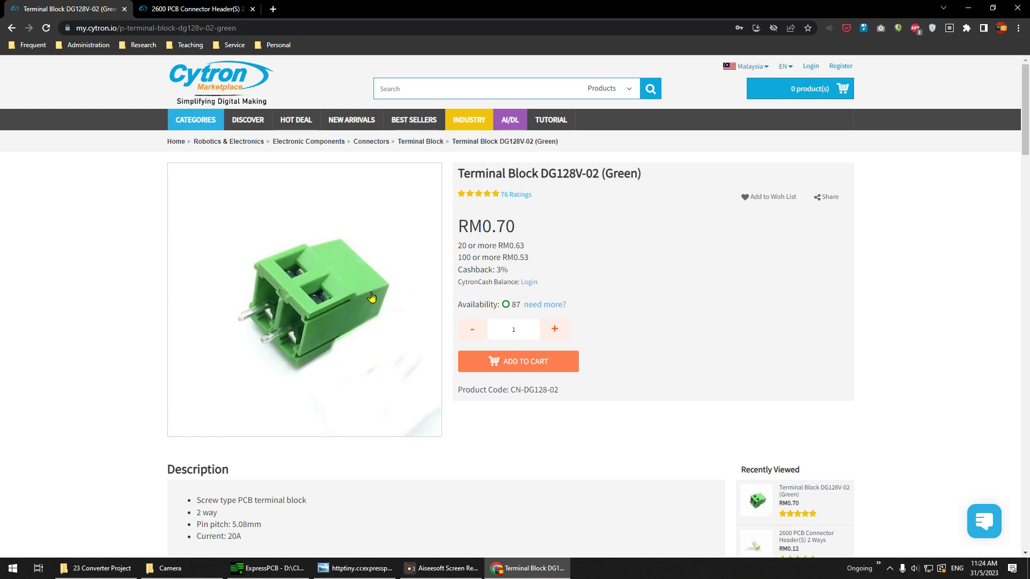
click(511, 575)
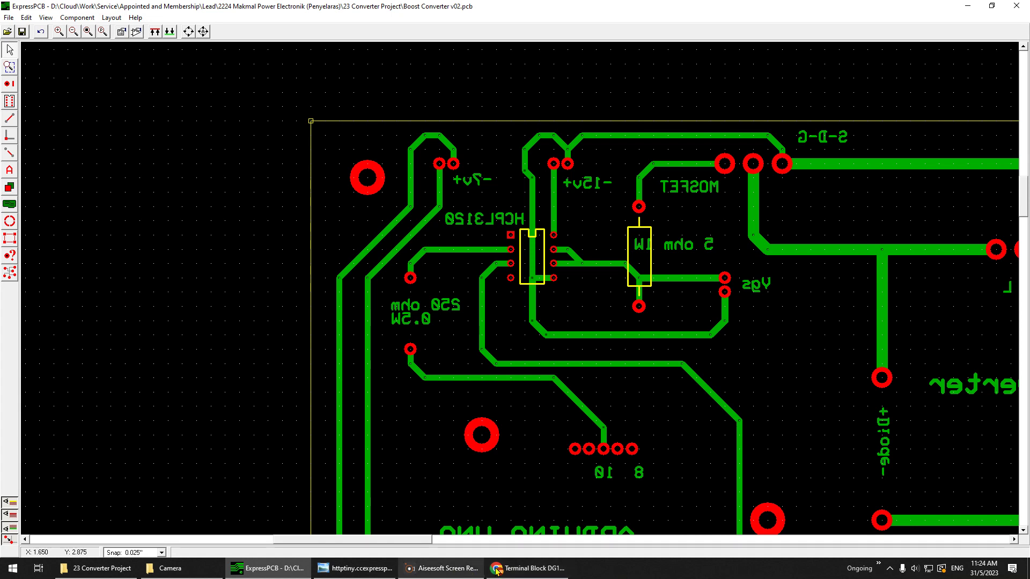
click(513, 572)
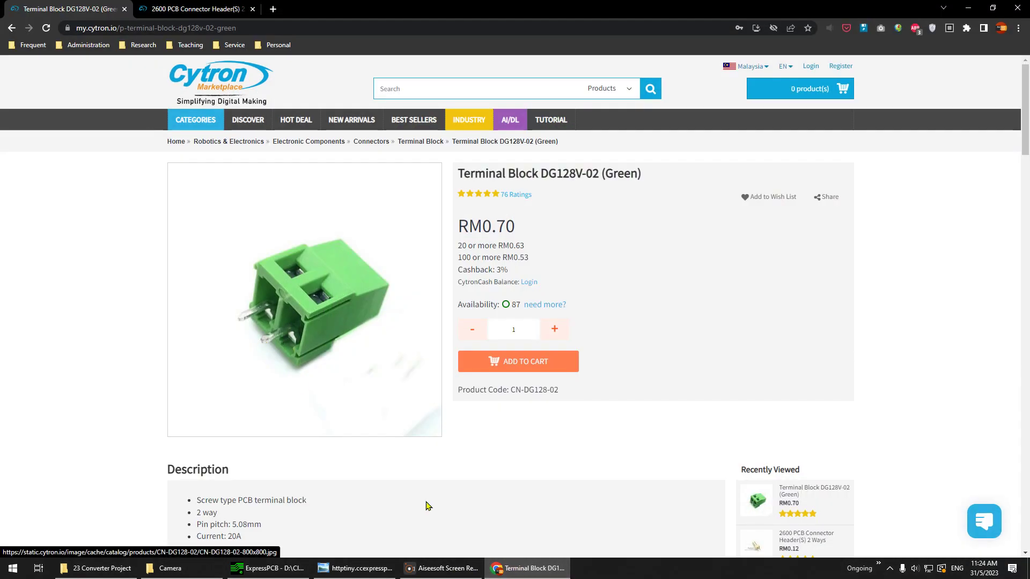
click(514, 570)
Step: Check the pad type of the MOSFET pad nearest the 5 ohm resistor and close its properties without changes
double_click(731, 169)
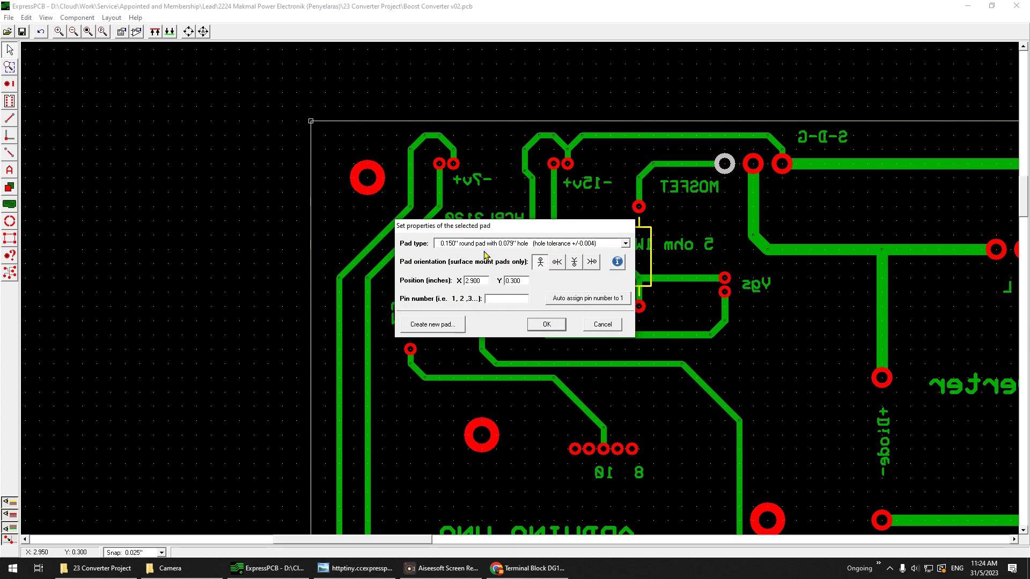
click(601, 324)
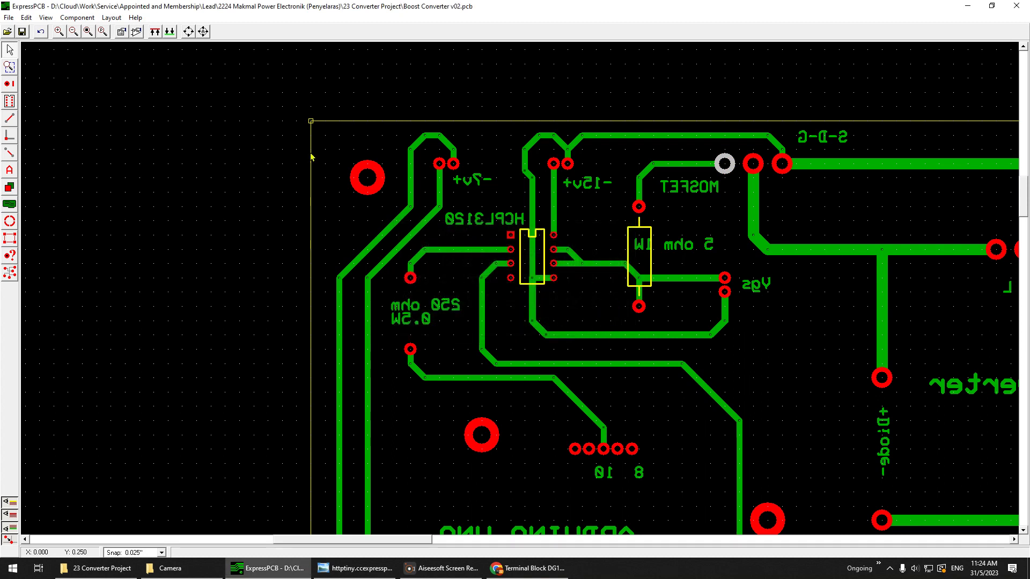
middle_drag(664, 93, 417, 180)
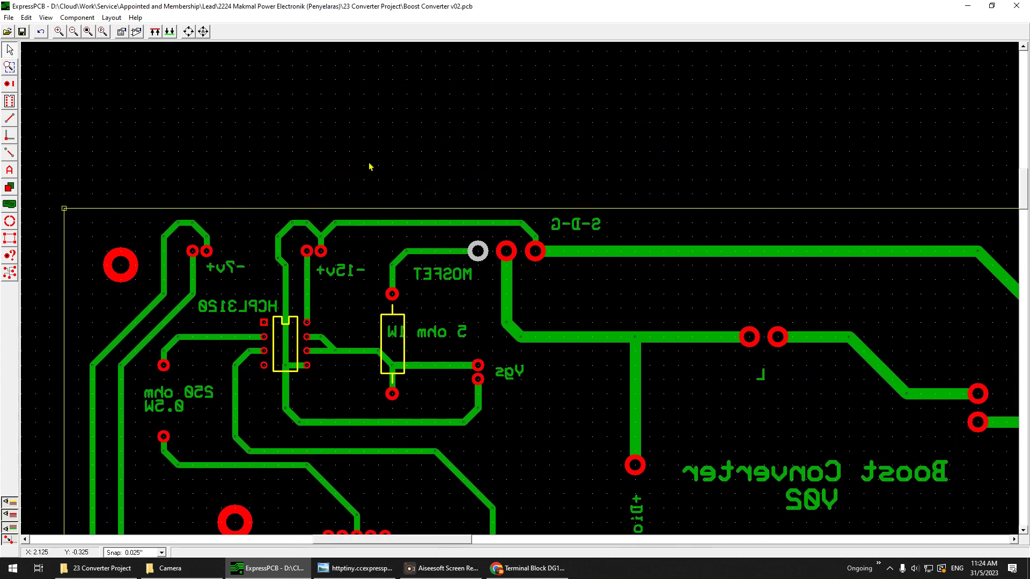
Step: Set the pad placement type to 0.150" round pad with 0.079" hole and leave pad placement without placing one
click(9, 84)
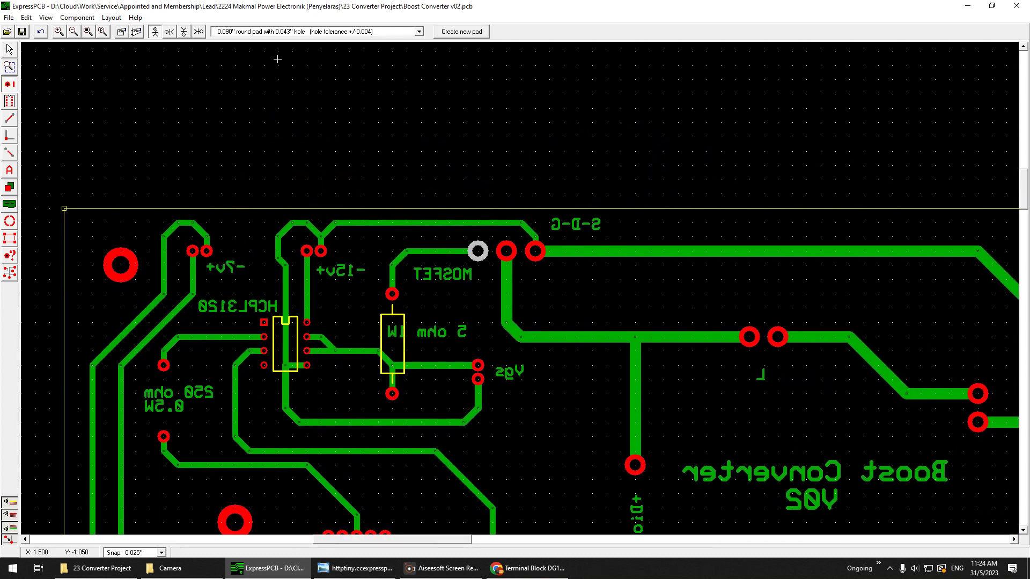
click(287, 33)
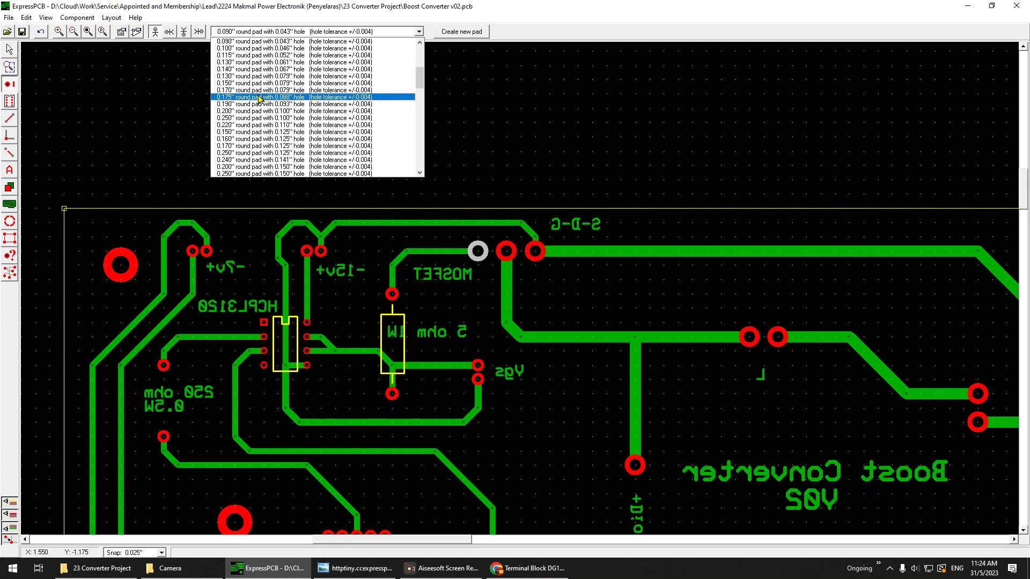
click(260, 83)
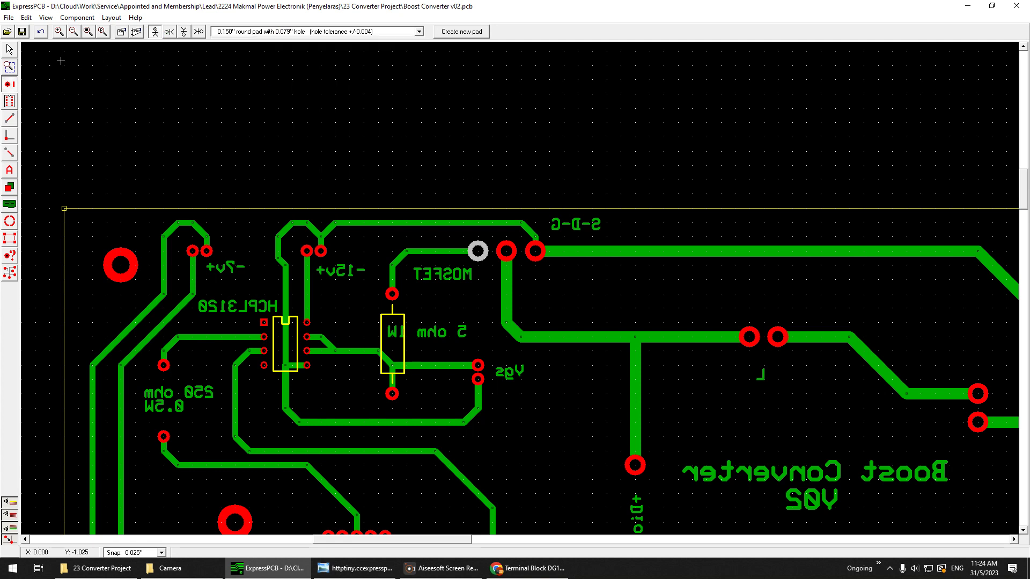
click(9, 50)
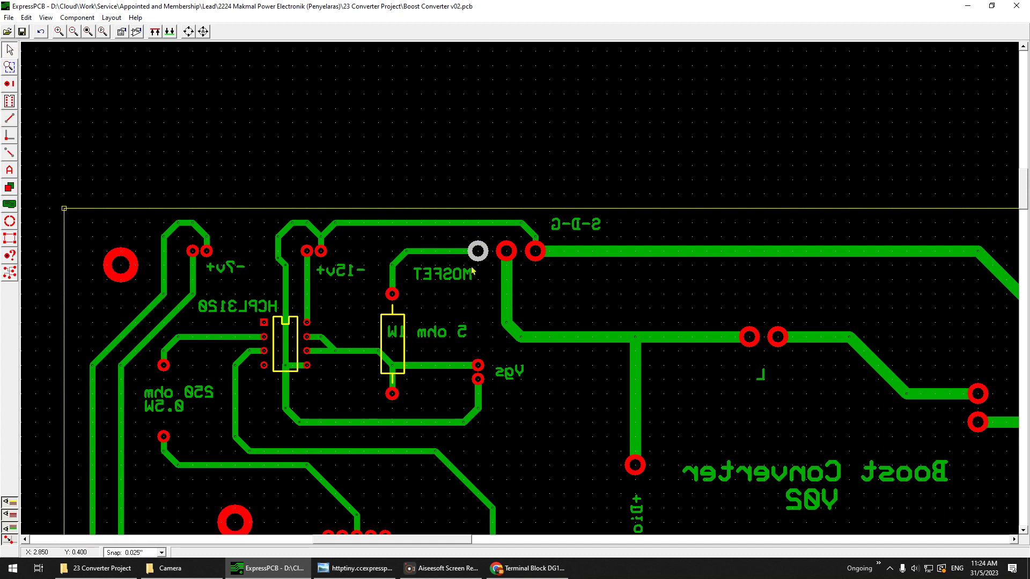
Step: Check the pad type of the upper +Vi- input pad and close its properties without changes
scroll(610, 269, down, 1)
scroll(596, 280, up, 1)
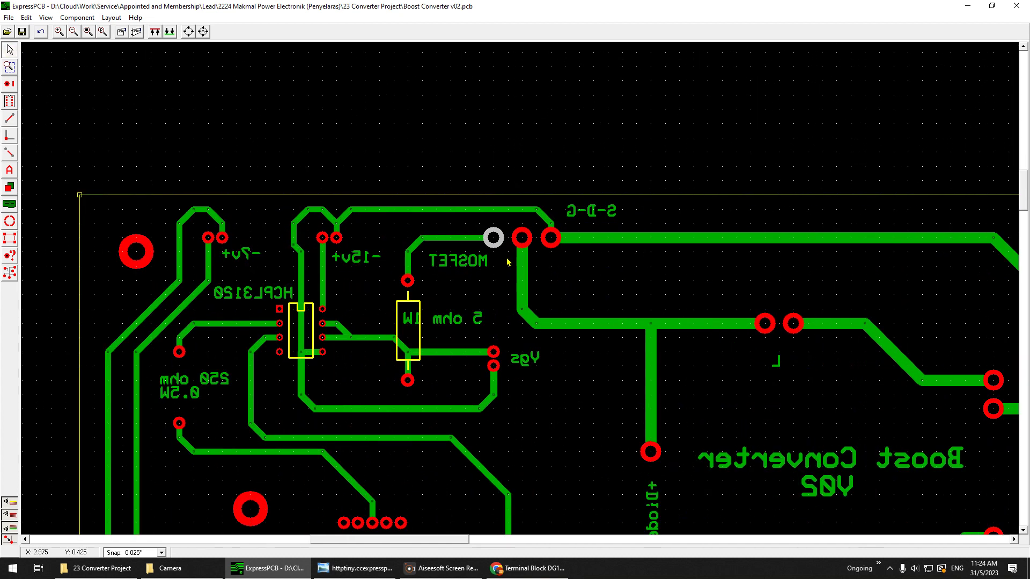
click(537, 421)
middle_drag(851, 368, 586, 338)
double_click(730, 343)
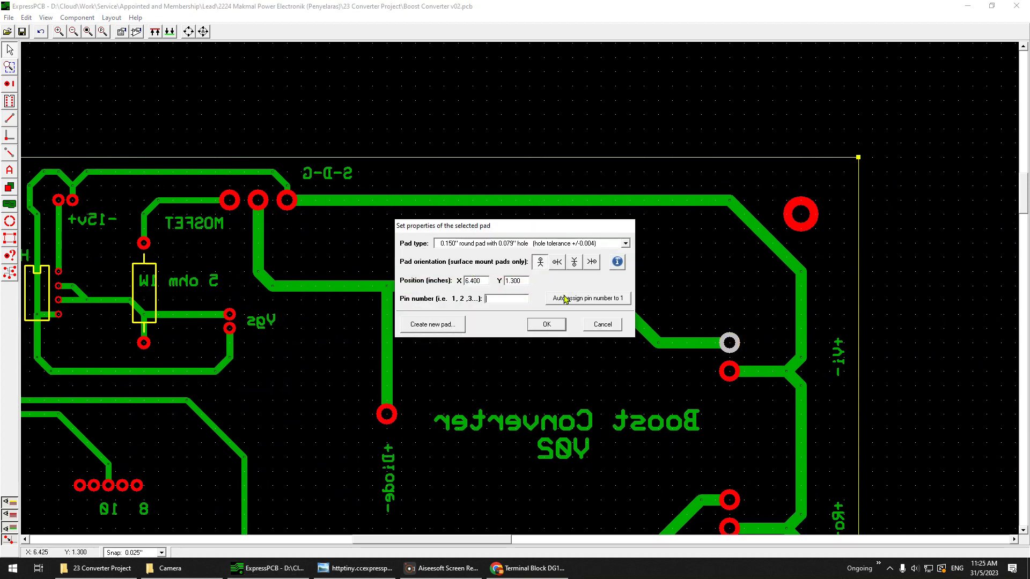
click(600, 325)
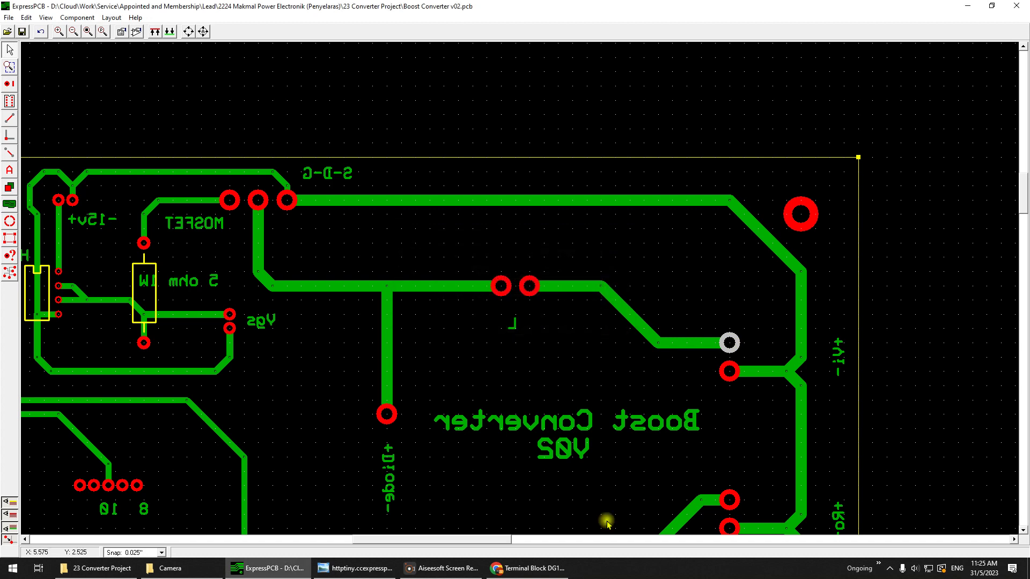
Step: Switch to Chrome to compare the terminal block and 2600 PCB Connector Header(S) 2 Ways pages, and minimize the browser
click(539, 568)
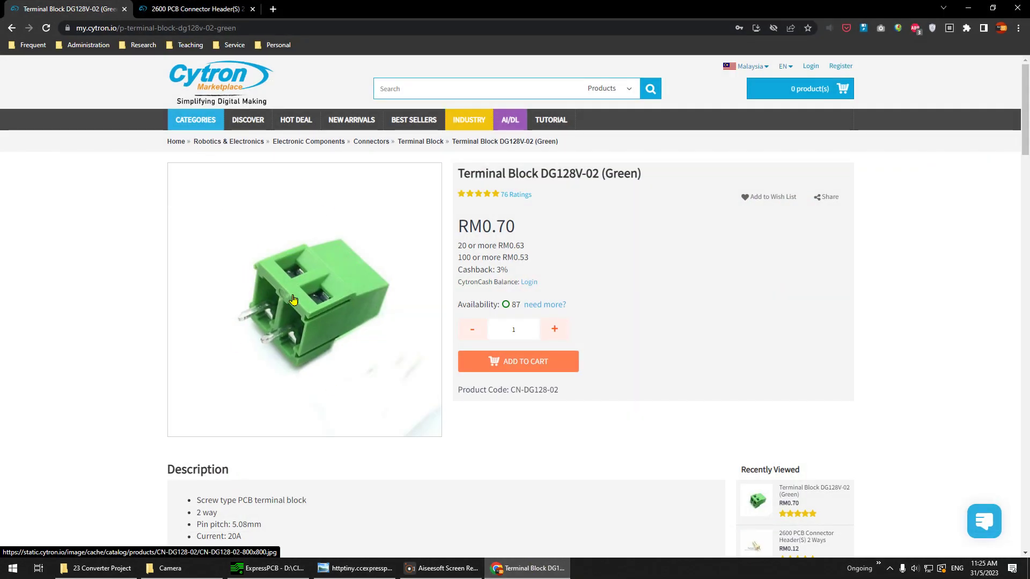
key(ctrl+Tab)
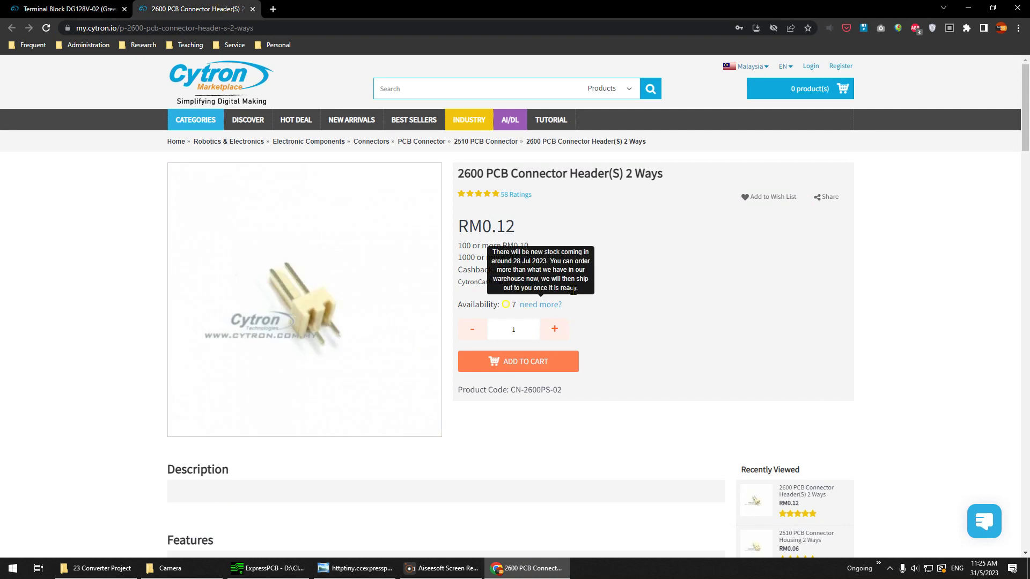
click(968, 8)
Step: Examine the connector pads and traces across the Boost Converter V02 layout
scroll(410, 255, down, 5)
middle_drag(313, 161, 585, 159)
scroll(584, 159, up, 4)
scroll(581, 273, up, 3)
middle_drag(582, 281, 703, 105)
scroll(667, 133, down, 2)
scroll(822, 414, down, 2)
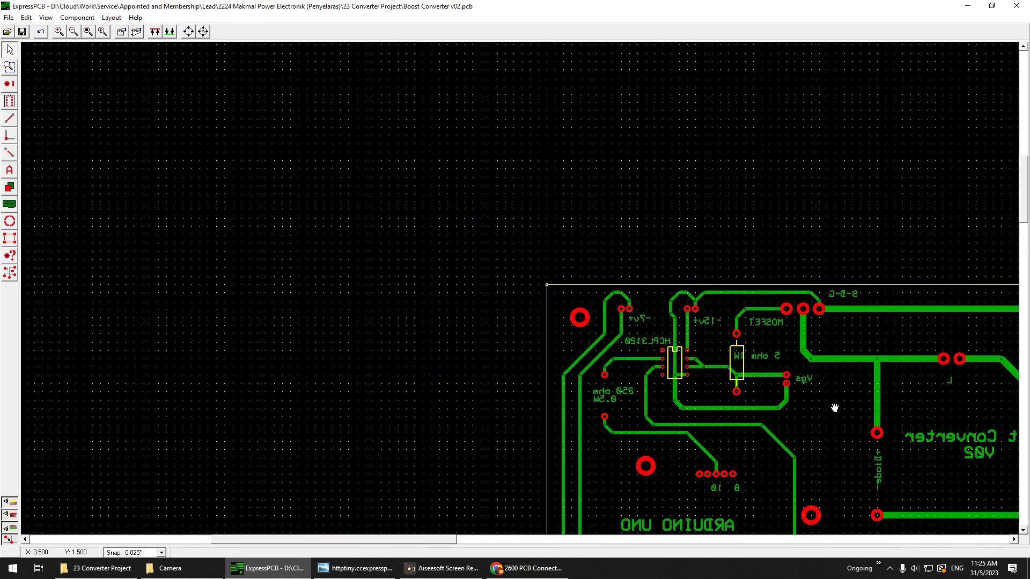
middle_drag(844, 410, 607, 299)
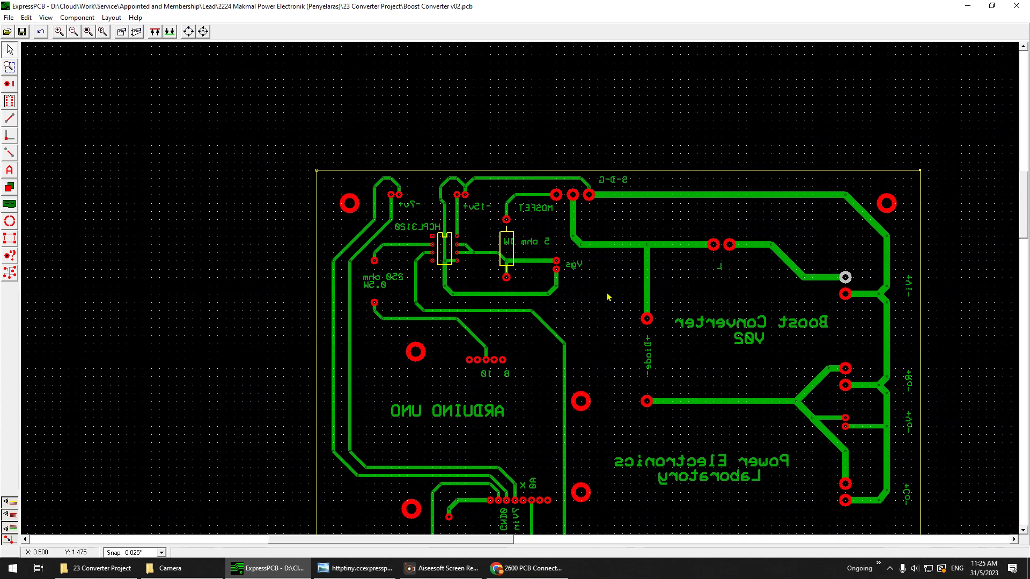
Step: Check the width and layer of the long horizontal trace below the Vgs loop, closing its properties without changes
scroll(499, 301, up, 2)
click(511, 290)
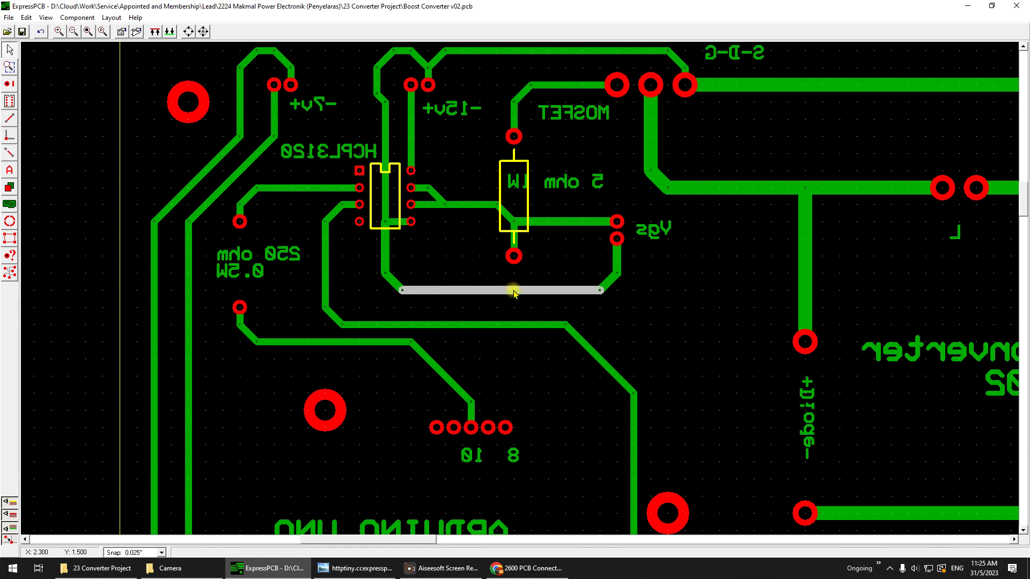
click(442, 325)
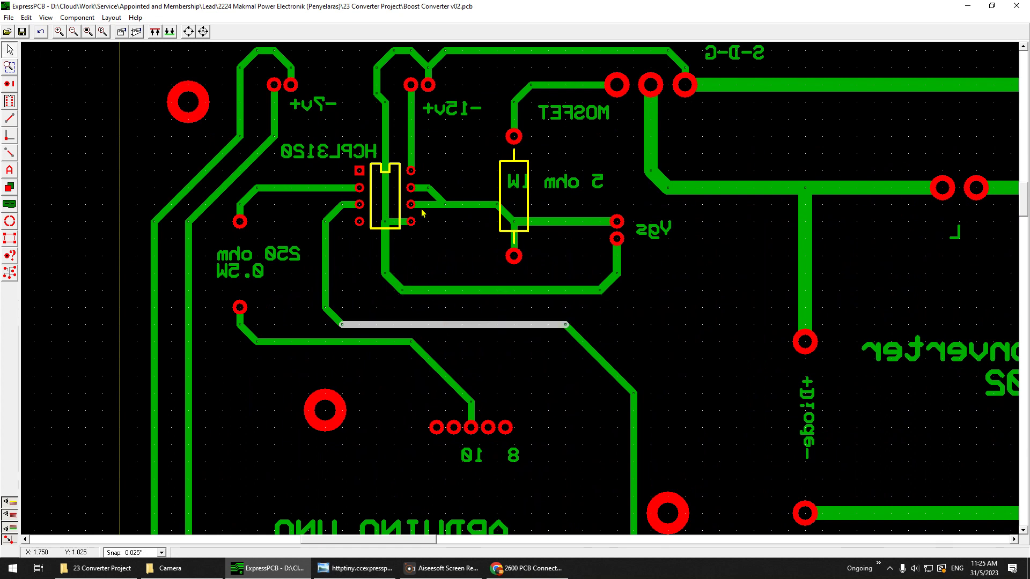
double_click(443, 325)
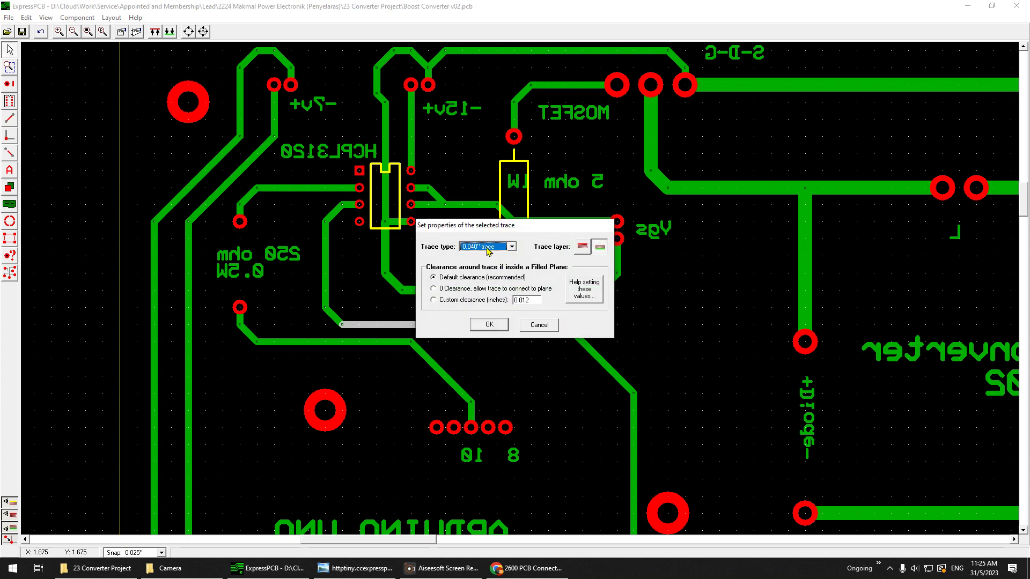
click(536, 325)
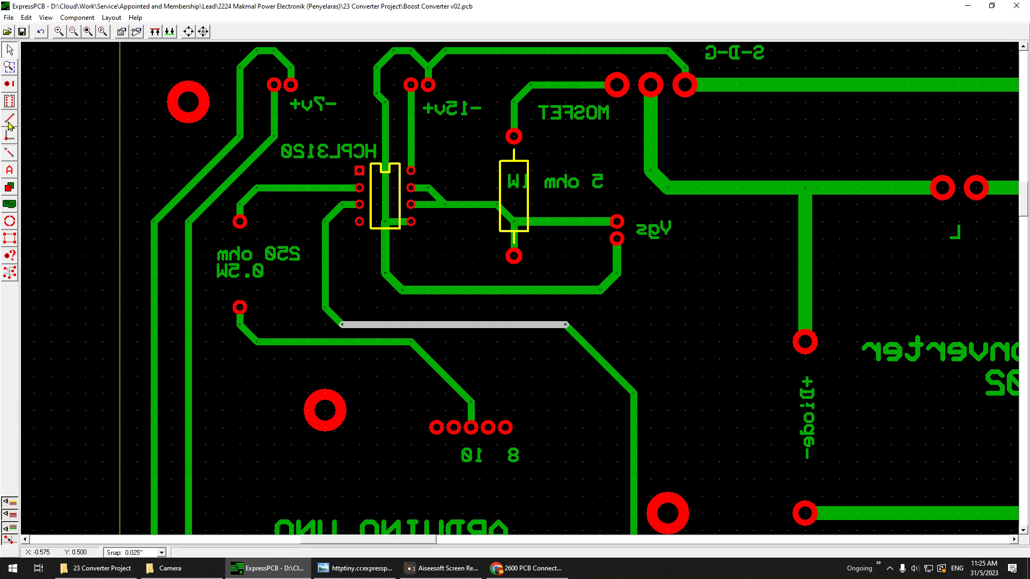
Step: Set the trace tool to a 0.040" trace on the bottom copper layer and leave it without drawing
click(9, 121)
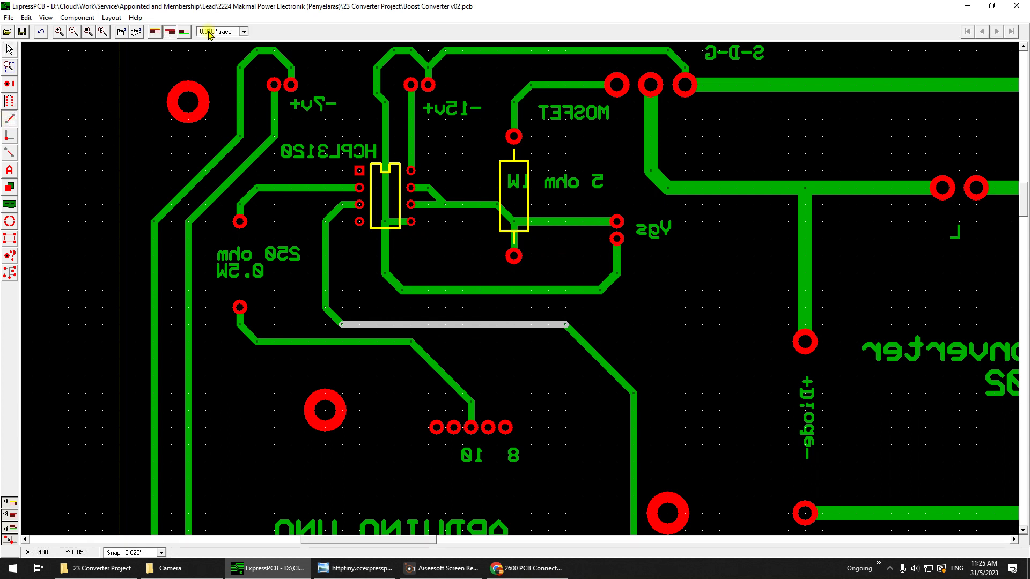
click(243, 31)
click(215, 104)
click(185, 32)
scroll(303, 193, down, 3)
scroll(466, 251, up, 5)
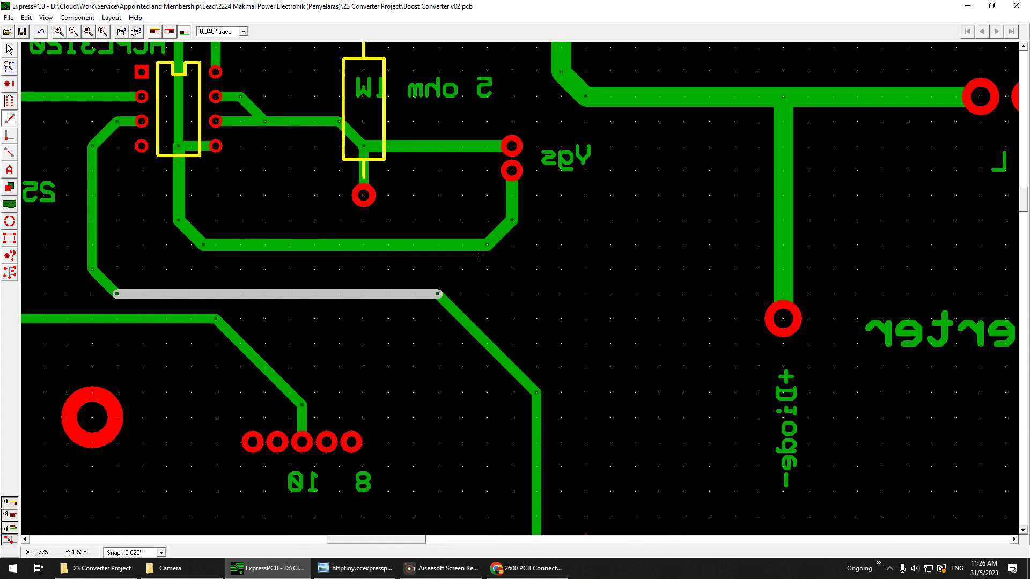
click(9, 49)
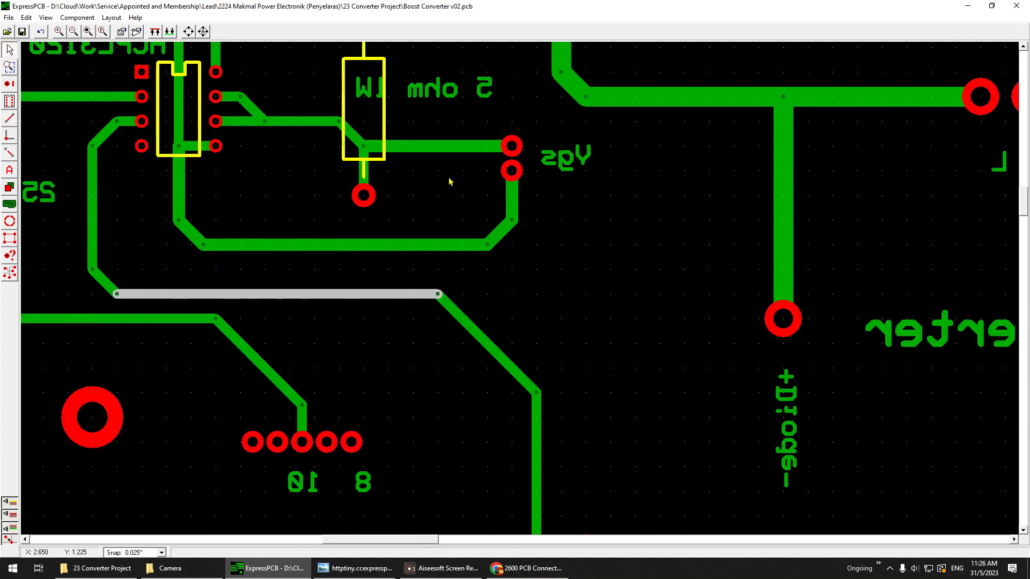
Step: Examine how the traces bend and connect to the HCPL3120 pins, the 250 ohm resistor and the Vgs pads
scroll(450, 178, down, 2)
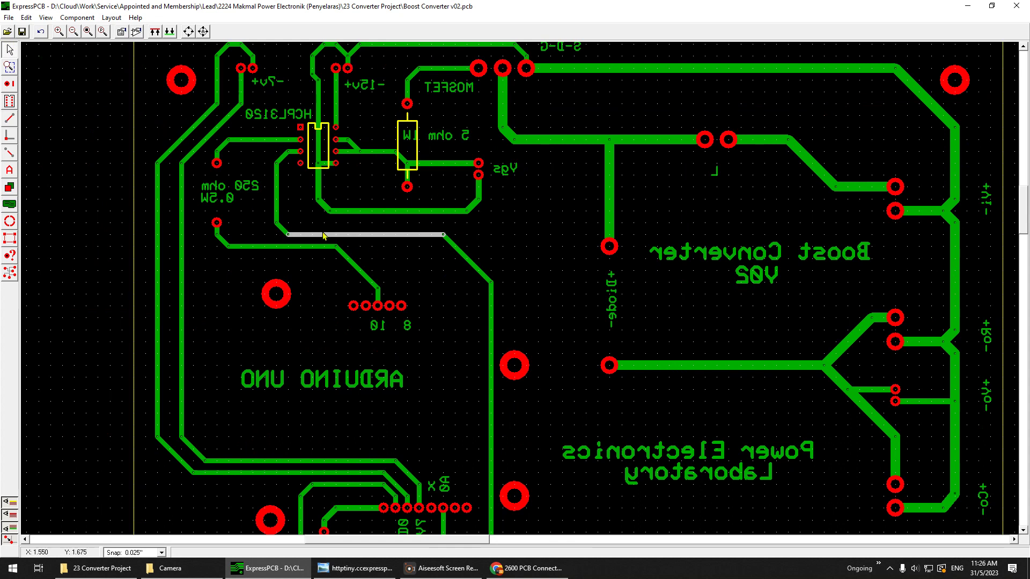
scroll(320, 198, up, 2)
scroll(497, 279, down, 1)
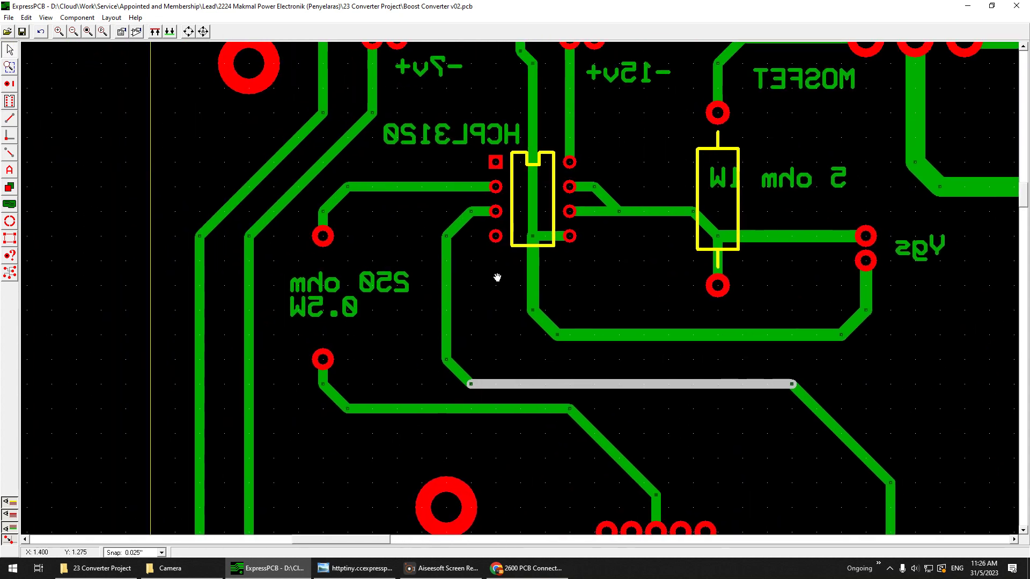
scroll(486, 271, down, 3)
scroll(485, 272, up, 4)
scroll(534, 257, up, 1)
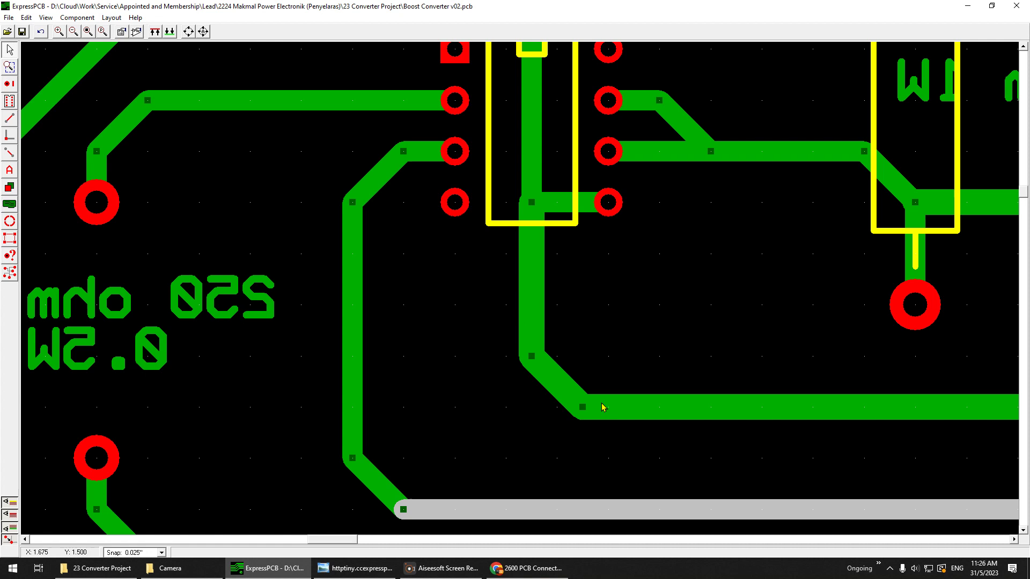
scroll(587, 257, down, 1)
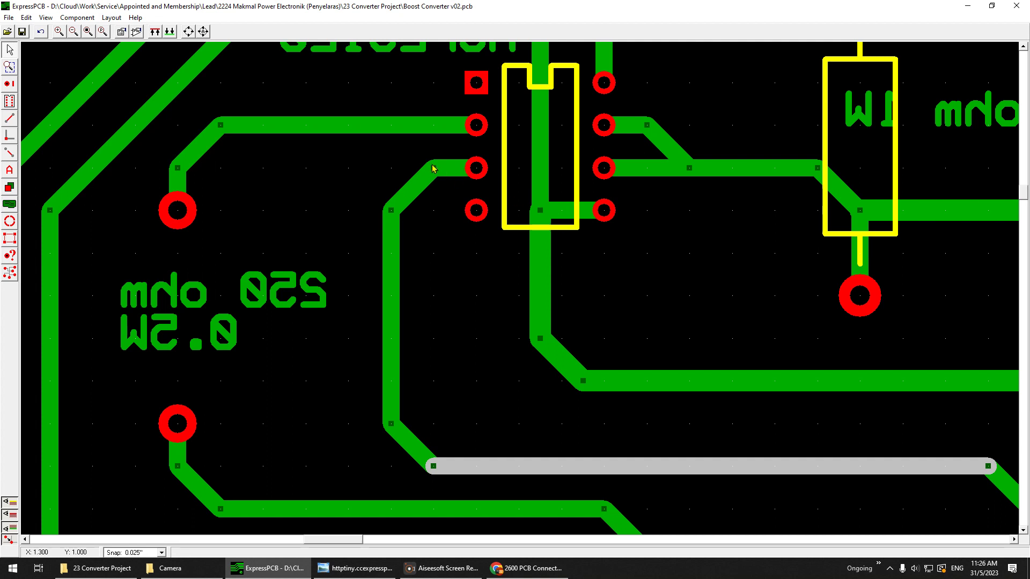
Step: Examine how the traces run between the HCPL3120, the 7 V and 15 V supply pads and the MOSFET pads
scroll(436, 187, down, 1)
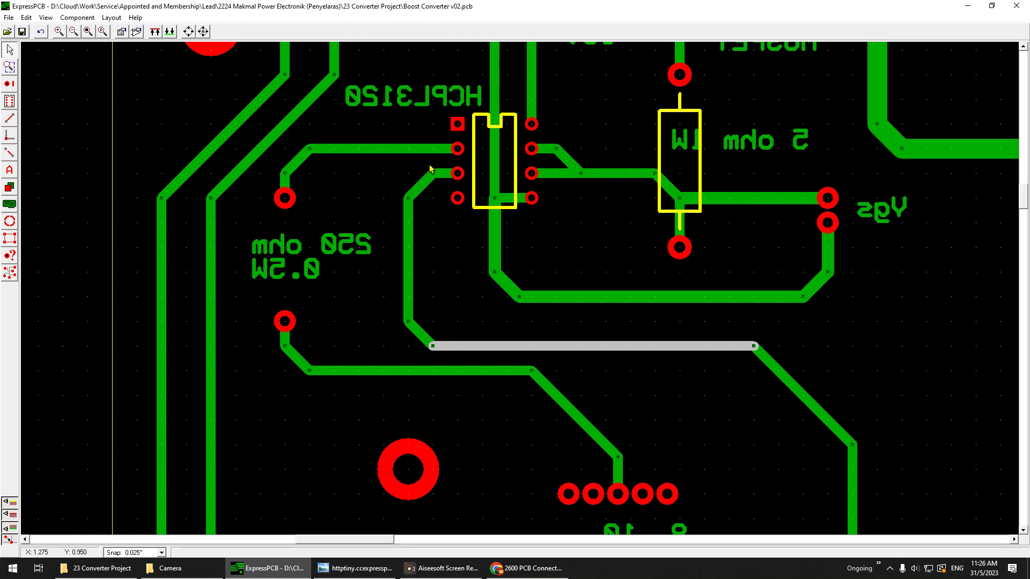
scroll(421, 184, down, 2)
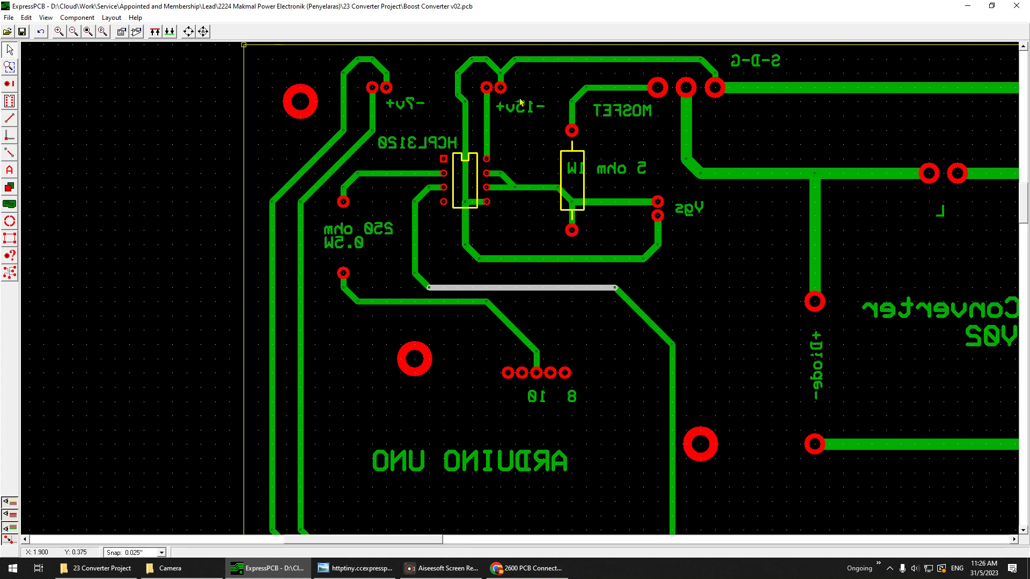
scroll(508, 61, up, 1)
scroll(510, 87, up, 2)
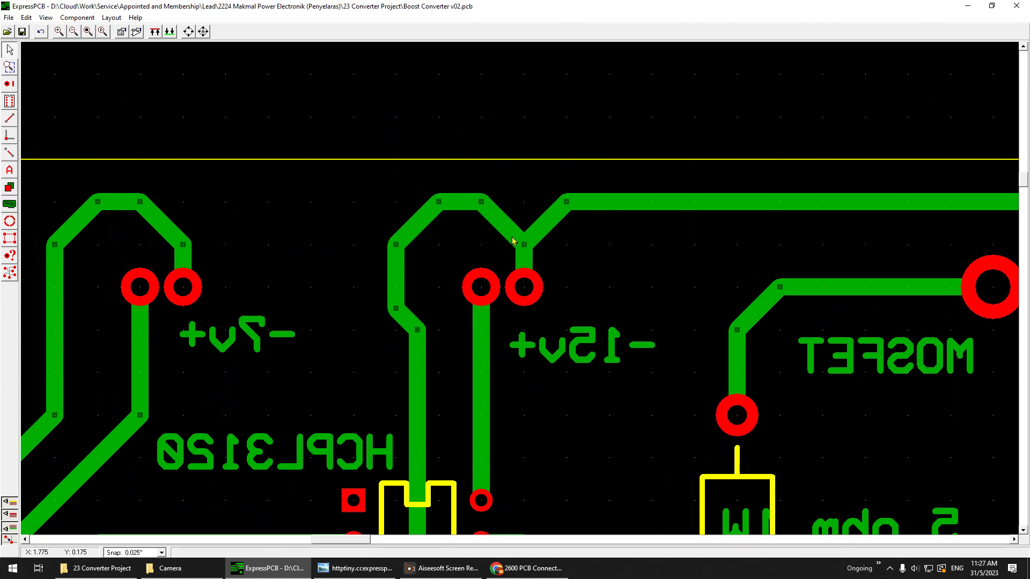
scroll(632, 271, down, 2)
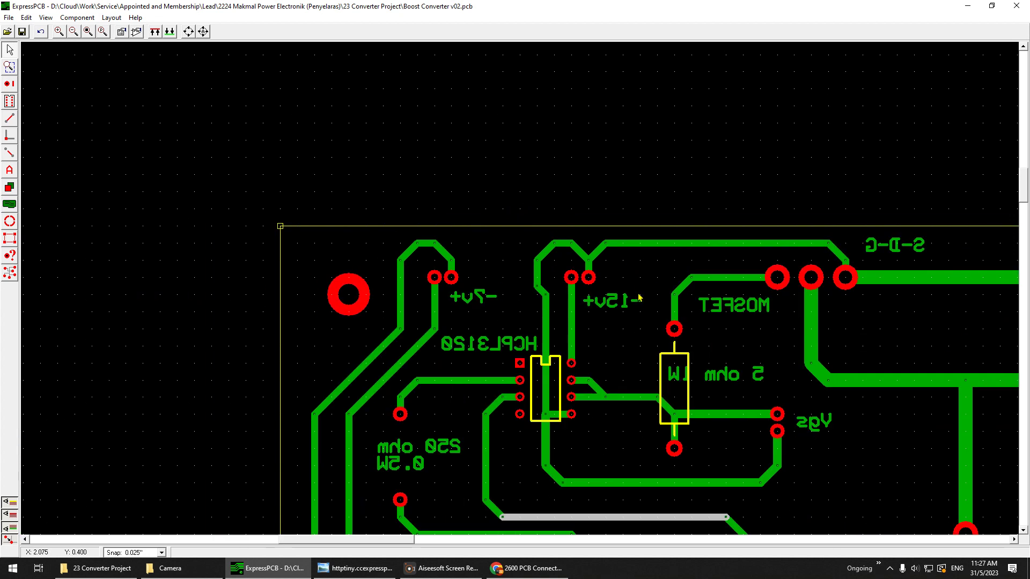
middle_drag(827, 224, 648, 165)
scroll(655, 208, down, 5)
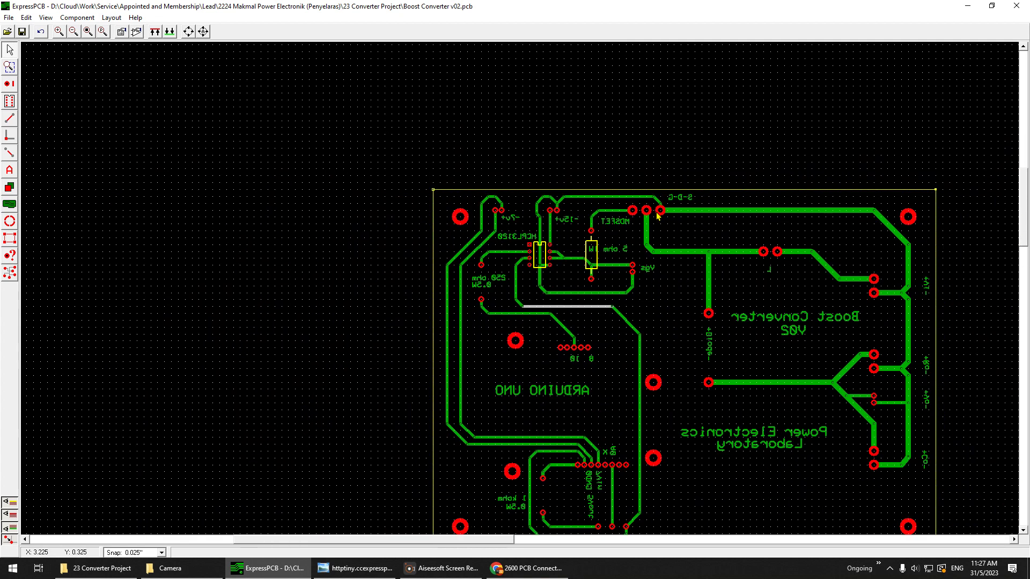
scroll(766, 236, up, 3)
middle_drag(768, 217, 671, 208)
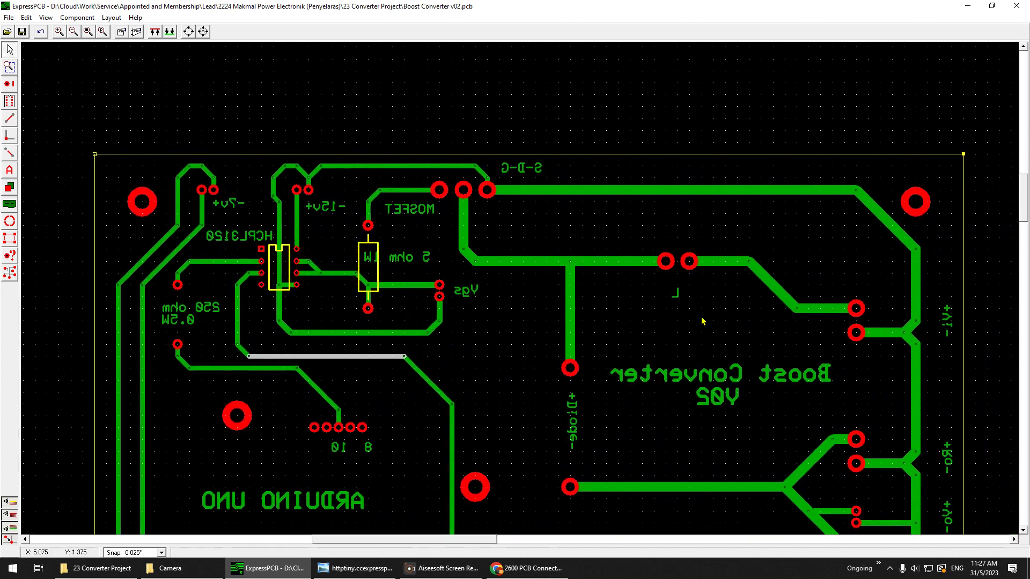
scroll(682, 294, down, 2)
scroll(593, 291, up, 2)
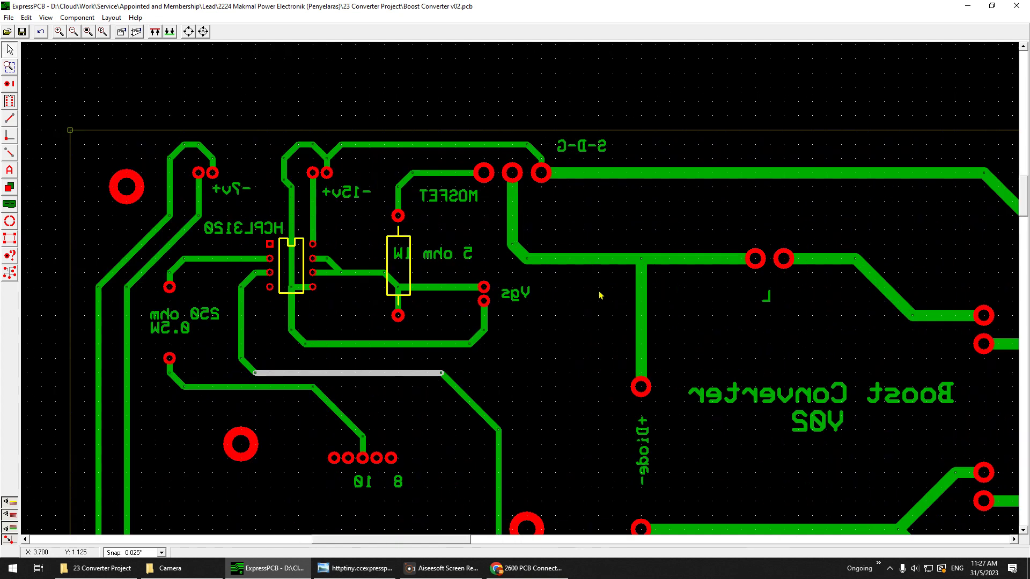
Step: Select the long MOSFET power trace and check the trace properties beside the L pads, closing them without changes
click(639, 176)
middle_drag(668, 185, 469, 197)
scroll(773, 281, down, 2)
scroll(775, 292, up, 2)
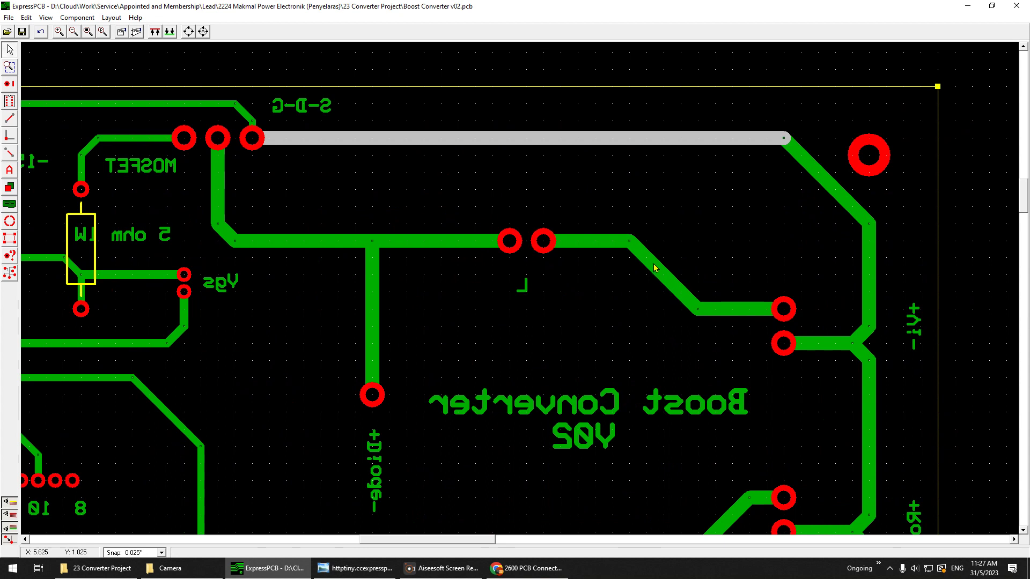
double_click(594, 246)
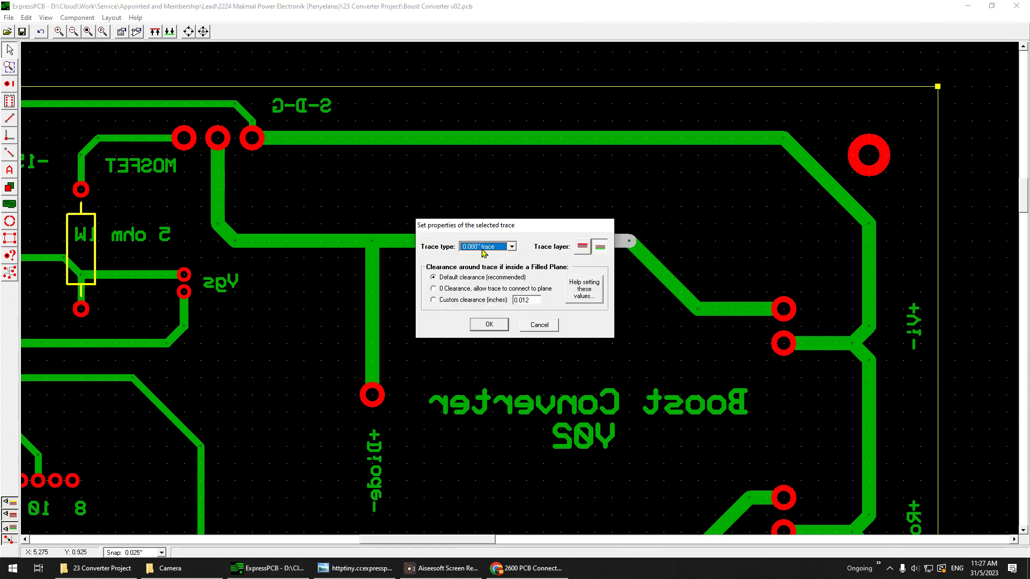
click(536, 326)
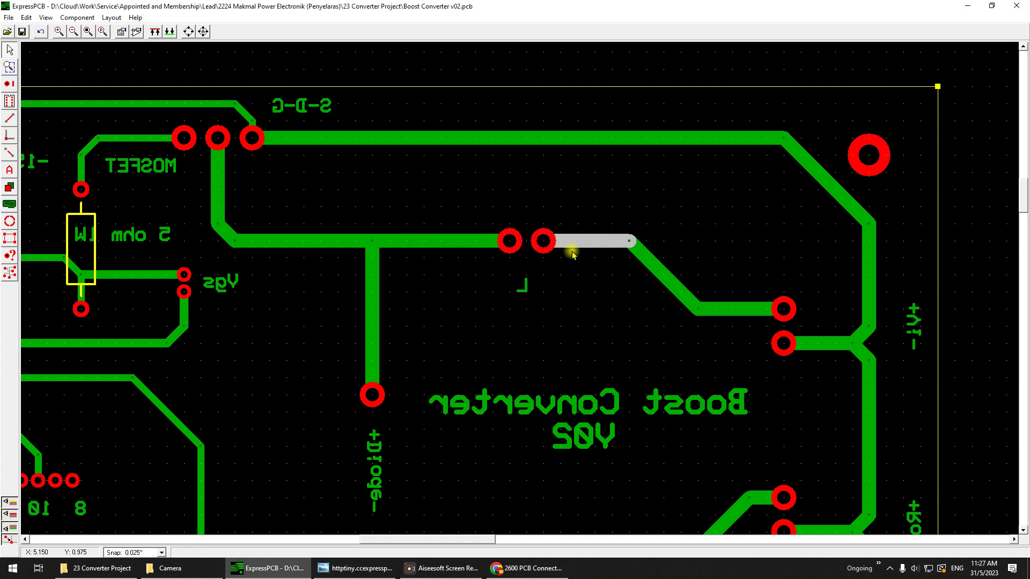
Step: Try a 0.250" width on the short trace running from the L pad toward +Vi, and undo the change
double_click(606, 246)
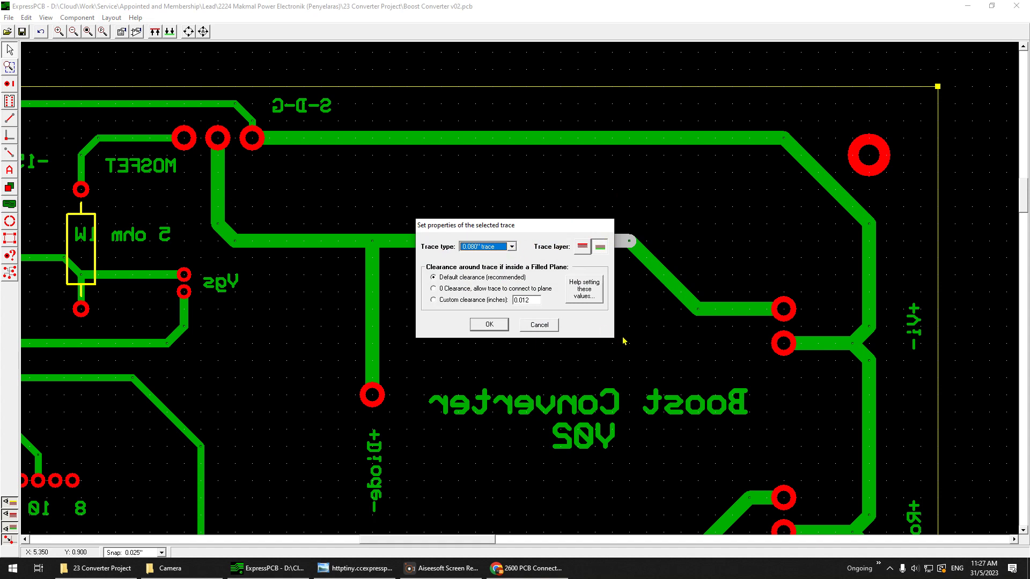
click(512, 247)
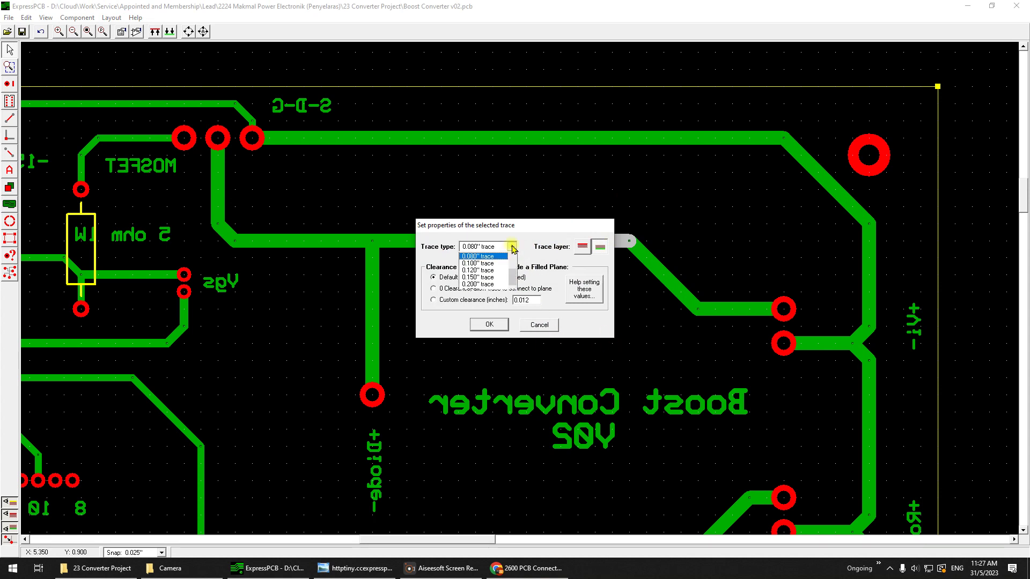
click(501, 305)
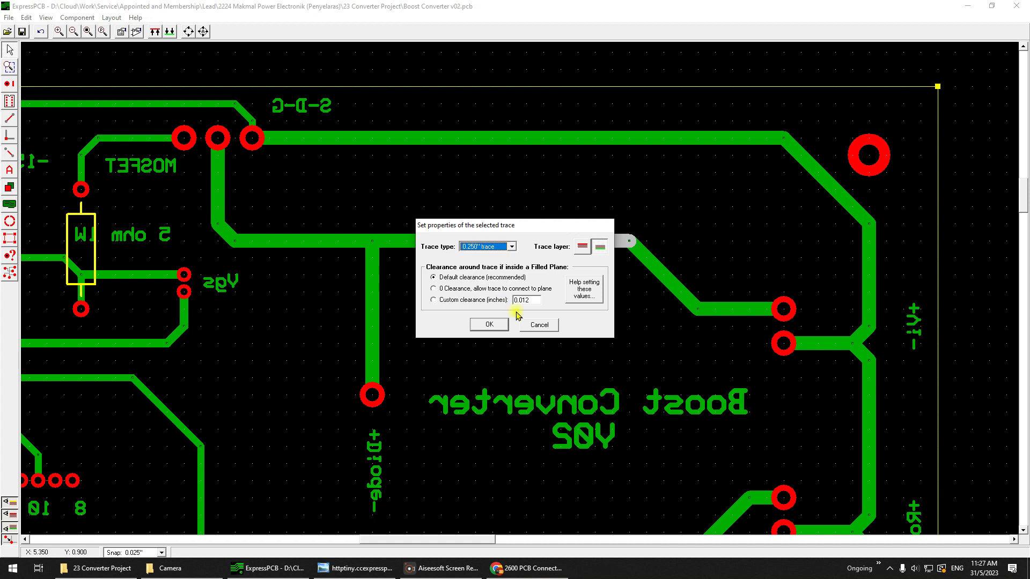
click(474, 325)
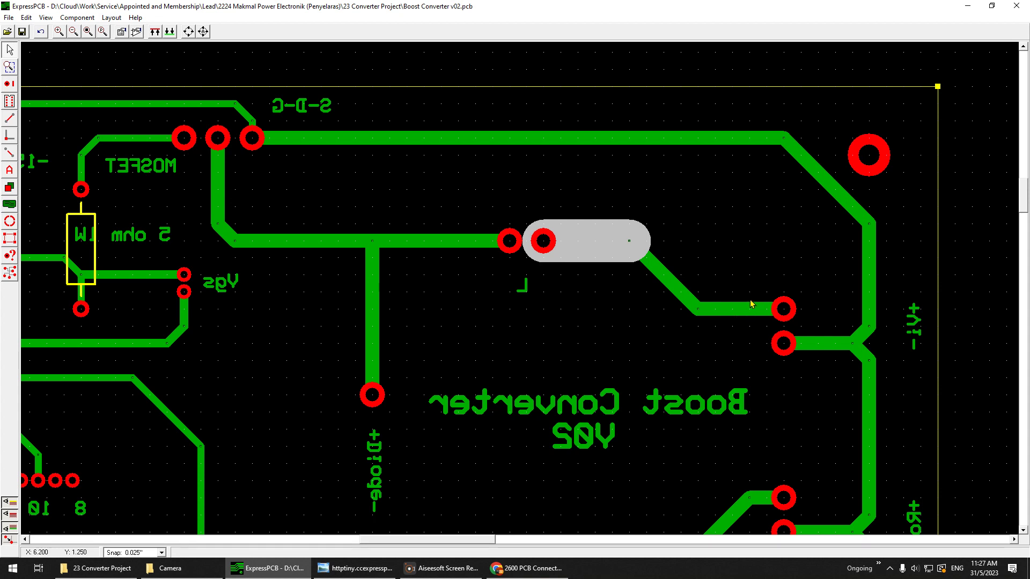
key(ctrl+z)
Step: Try a 0.200" width on the same short trace beside the L pad
double_click(584, 242)
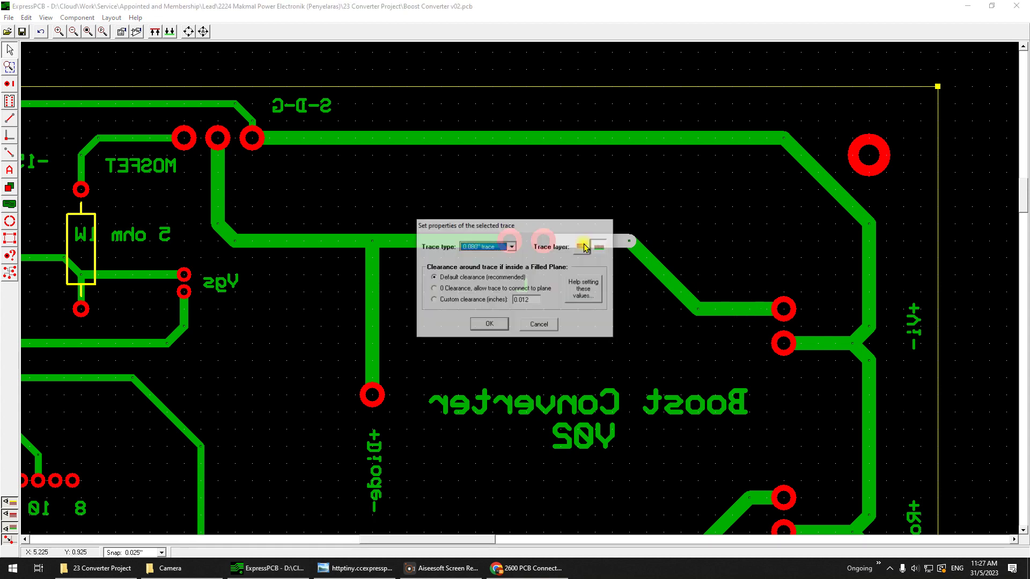
click(504, 250)
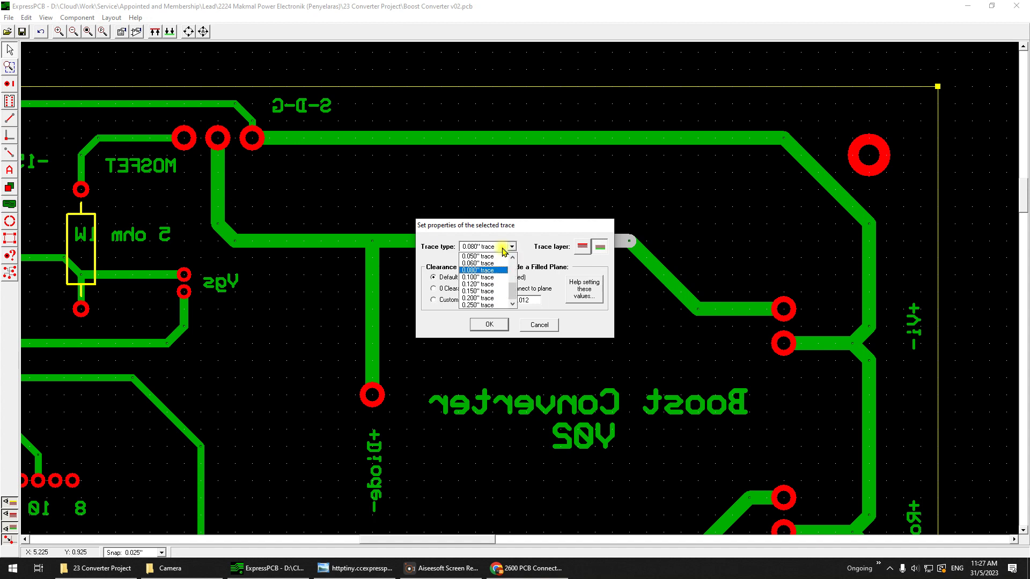
click(483, 299)
click(486, 324)
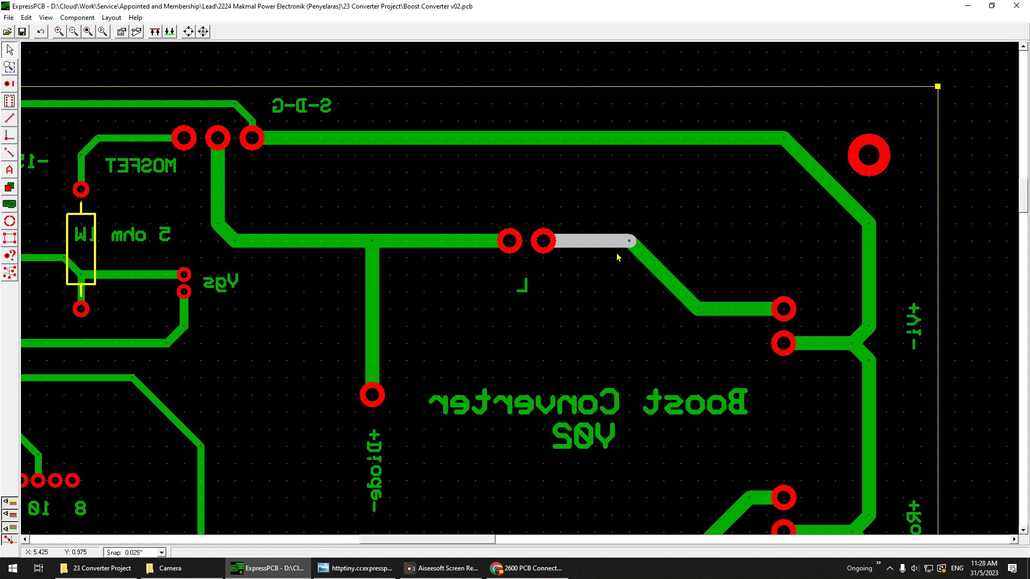
Step: Examine the routing and bends of the power traces between the MOSFET, L, diode and +Vi pads
scroll(650, 336, up, 1)
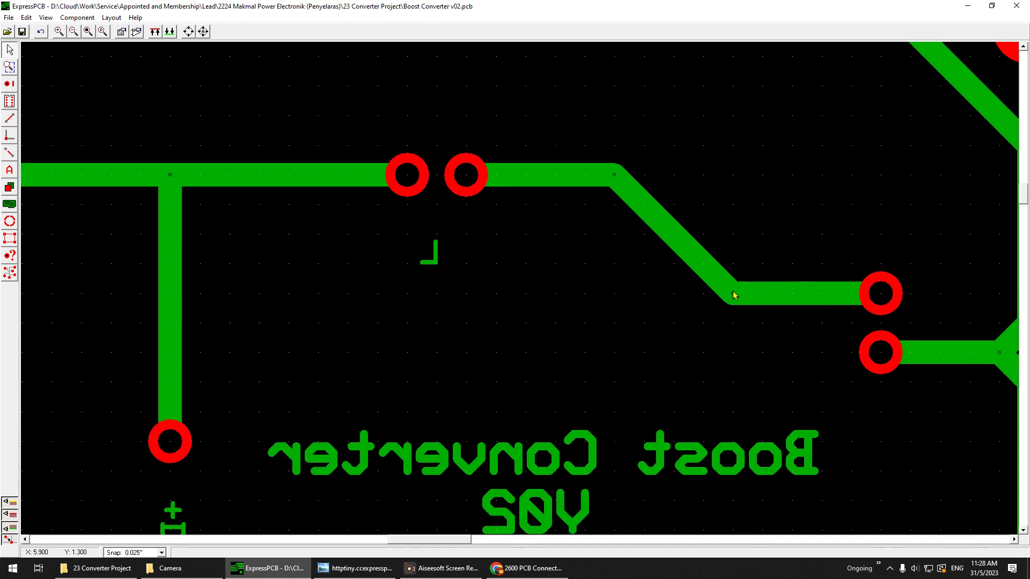
scroll(697, 287, down, 1)
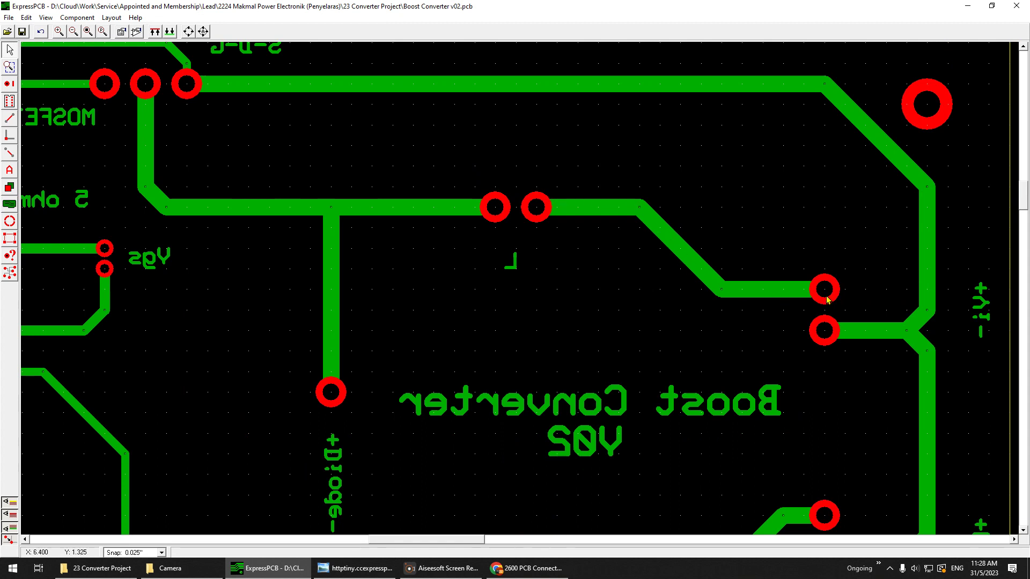
scroll(698, 309, down, 2)
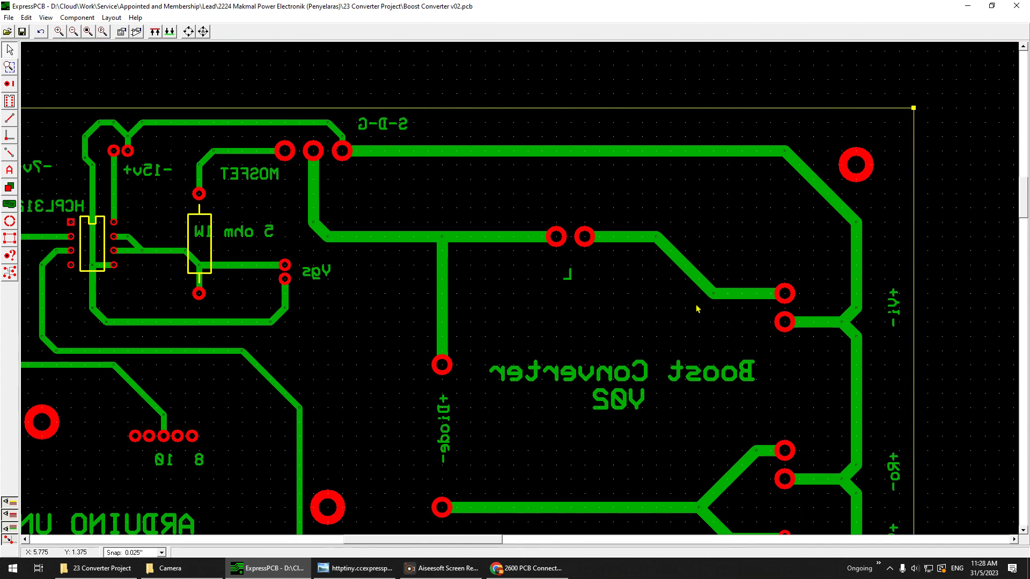
scroll(666, 309, up, 2)
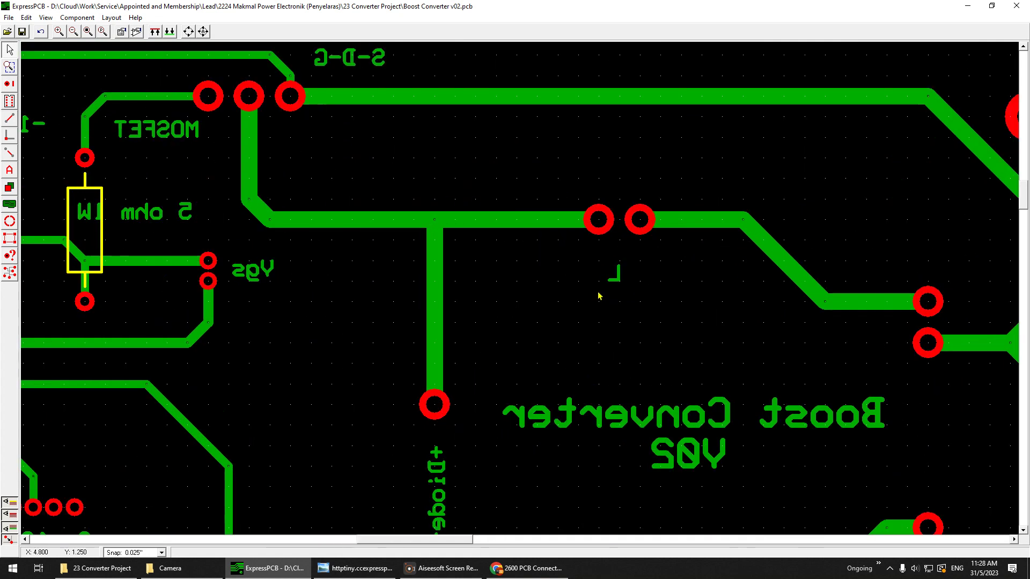
scroll(600, 296, down, 1)
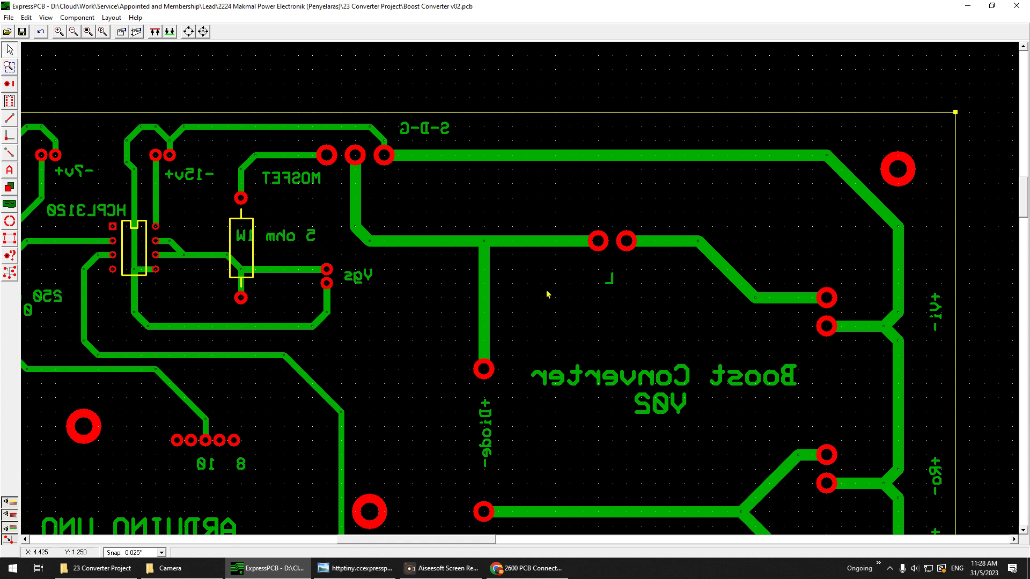
scroll(545, 288, up, 1)
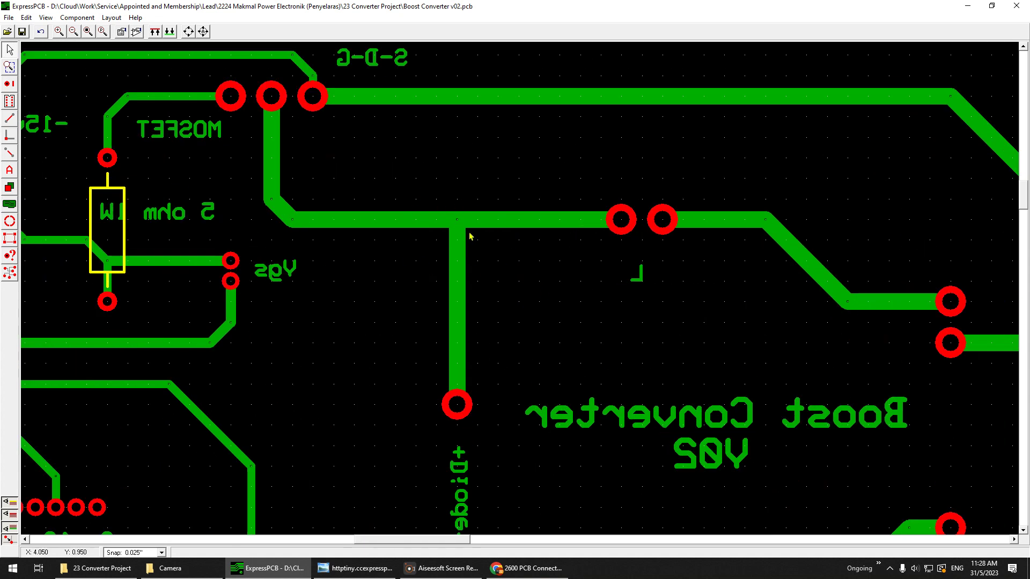
scroll(472, 244, up, 1)
scroll(472, 244, down, 2)
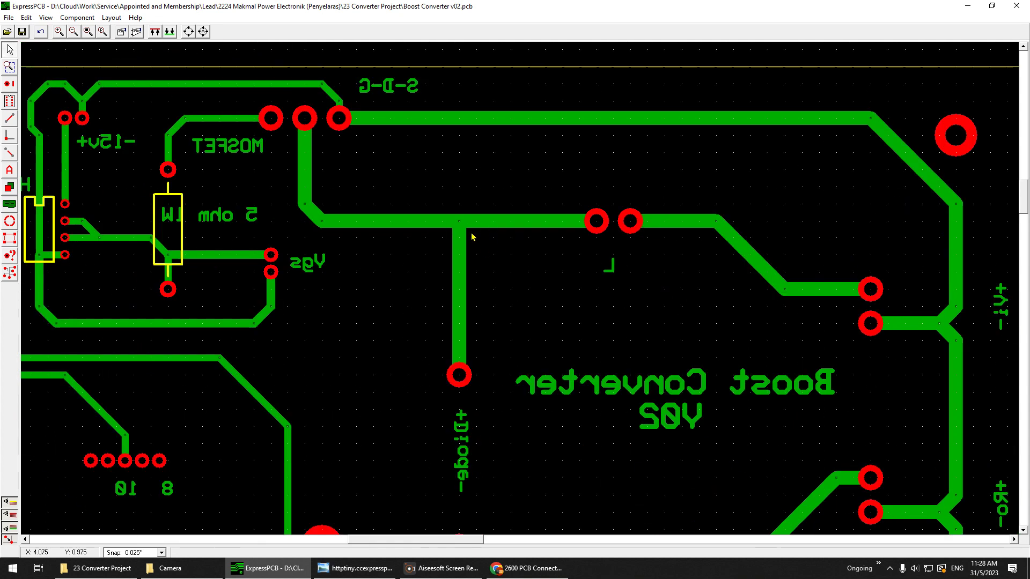
Step: Inspect the trace segments meeting at the diode junction and check the properties of the one leading to L without changes
click(505, 225)
click(468, 271)
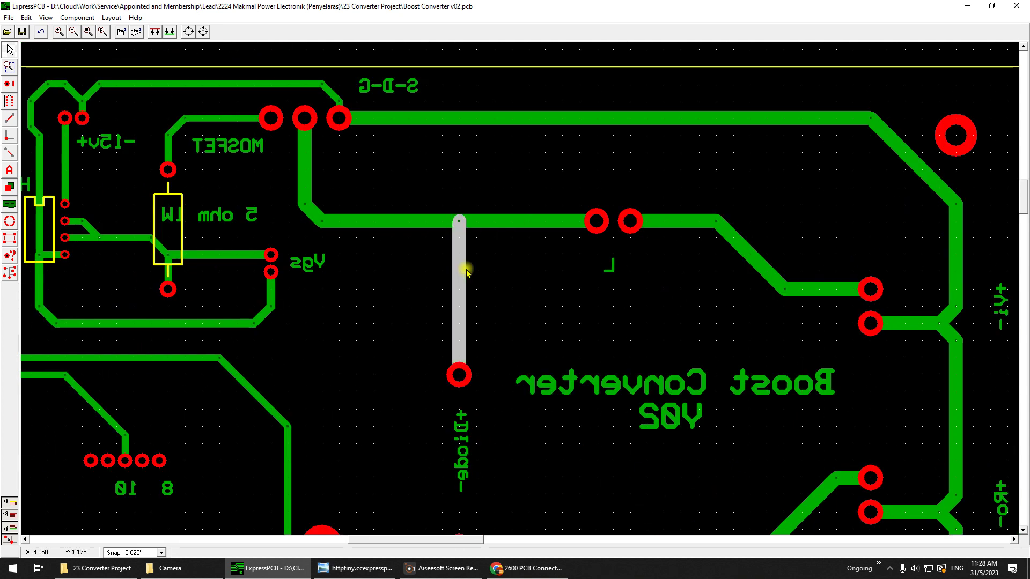
click(409, 223)
scroll(356, 346, down, 2)
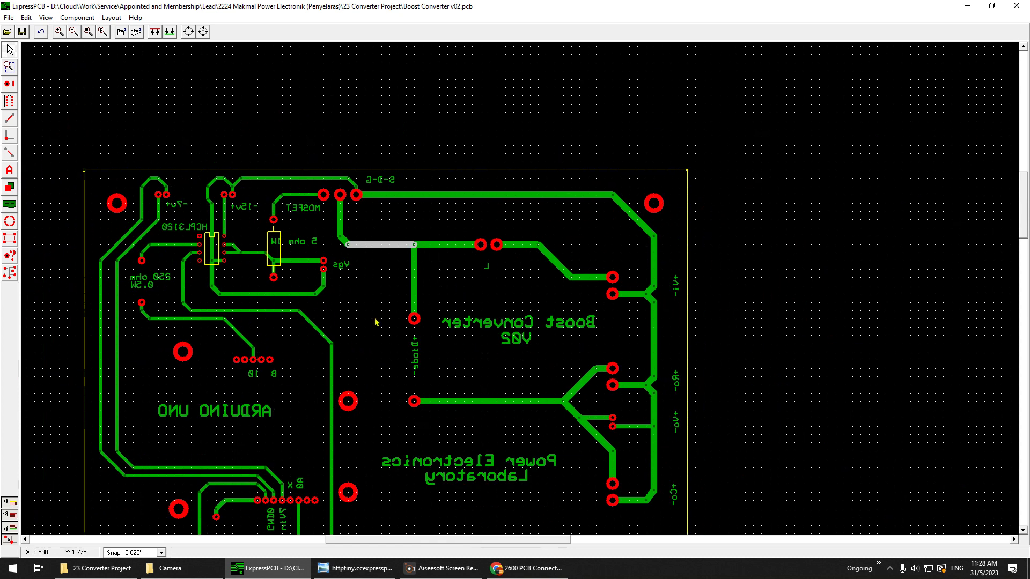
scroll(409, 248, up, 3)
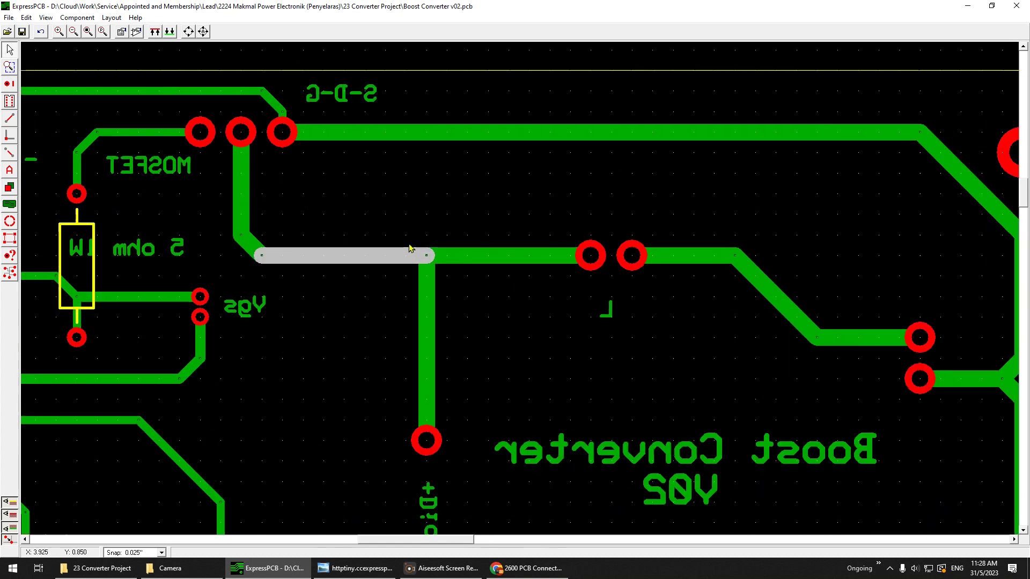
double_click(501, 258)
click(538, 325)
Step: Check the width and layer of the short trace leaving the HCPL3120 toward the 5 ohm resistor, closing its properties without changes
scroll(328, 378, down, 3)
scroll(391, 361, up, 3)
scroll(451, 244, up, 3)
double_click(460, 246)
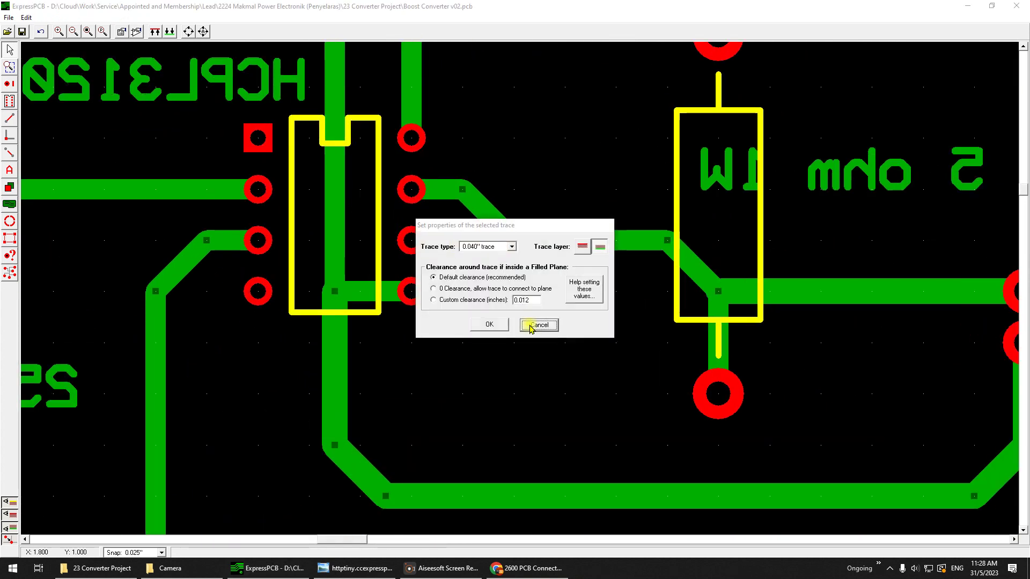
click(538, 325)
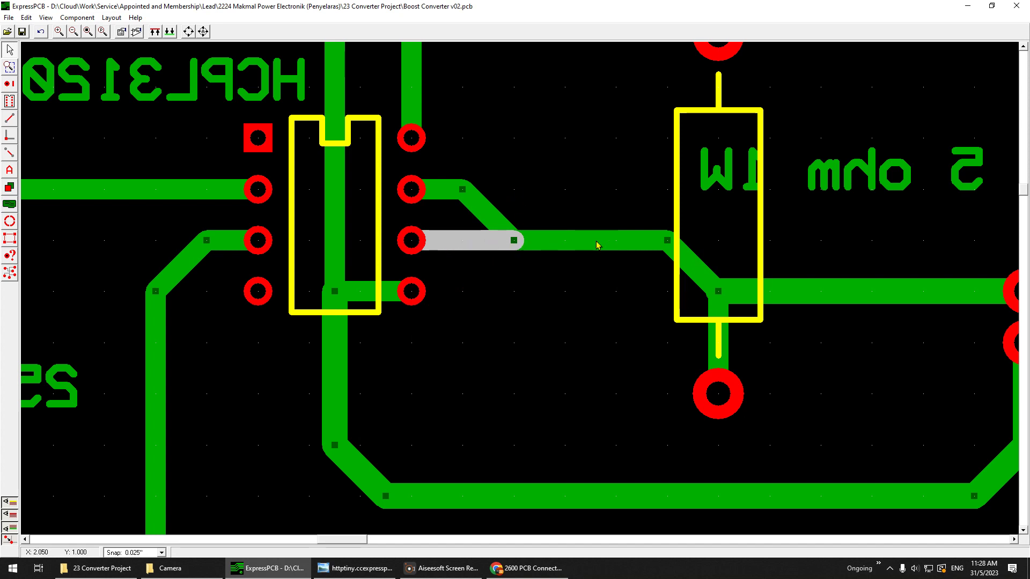
Step: Inspect the HCPL3120 package pins and the traces connecting to them, including the vertical trace passing between its pin rows
scroll(597, 245, down, 2)
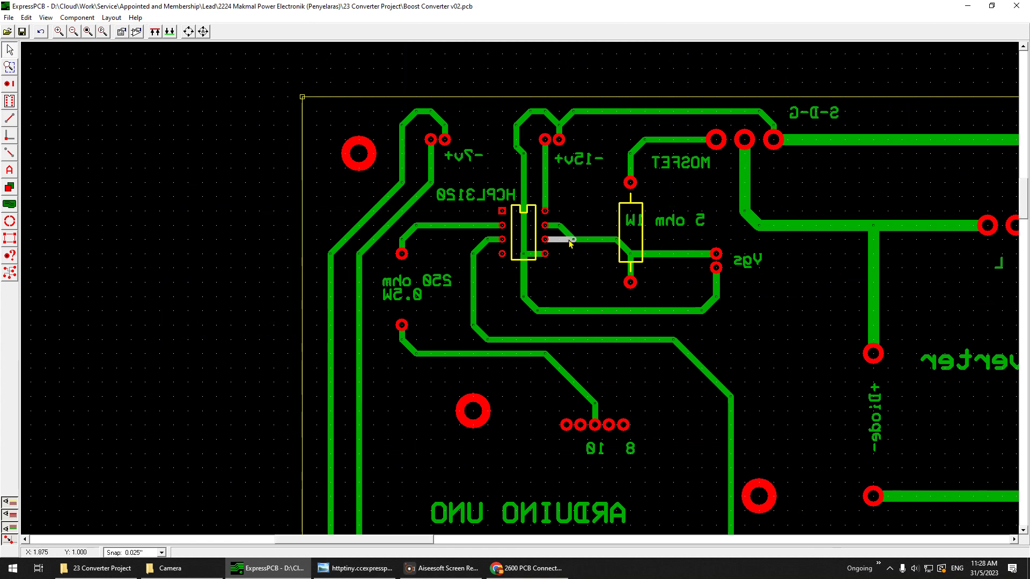
scroll(570, 243, up, 2)
click(549, 207)
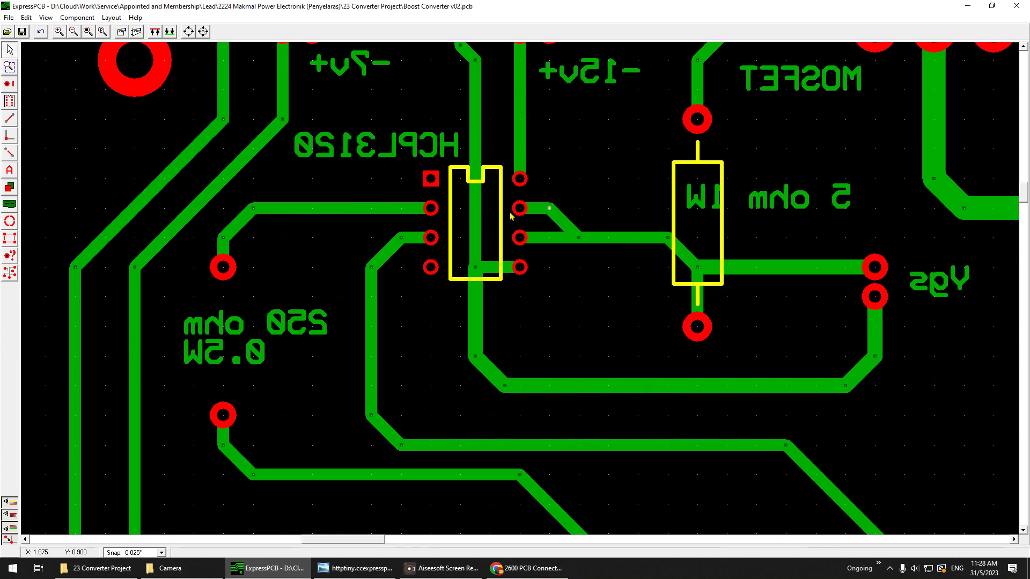
click(360, 209)
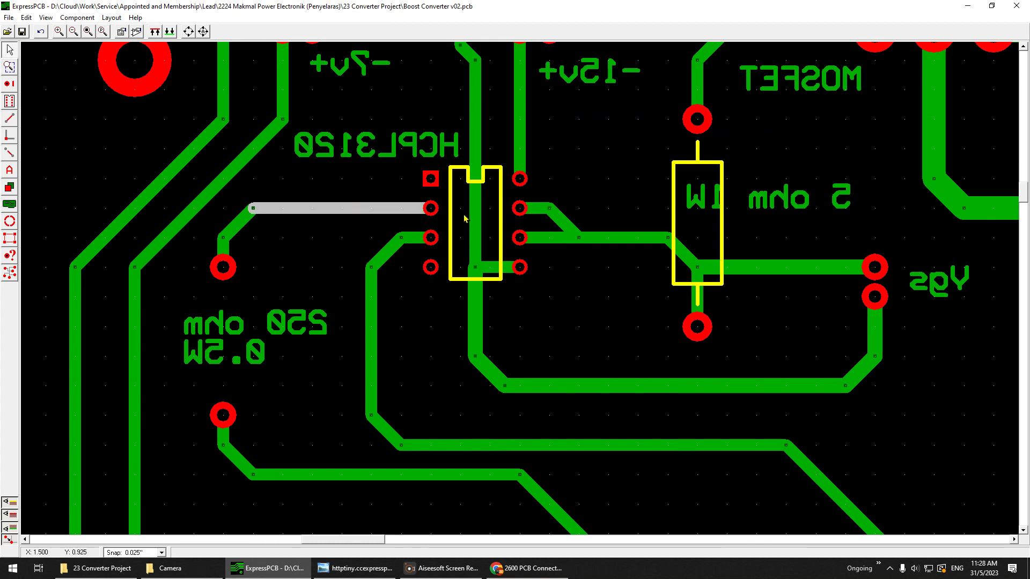
scroll(442, 196, up, 1)
click(434, 170)
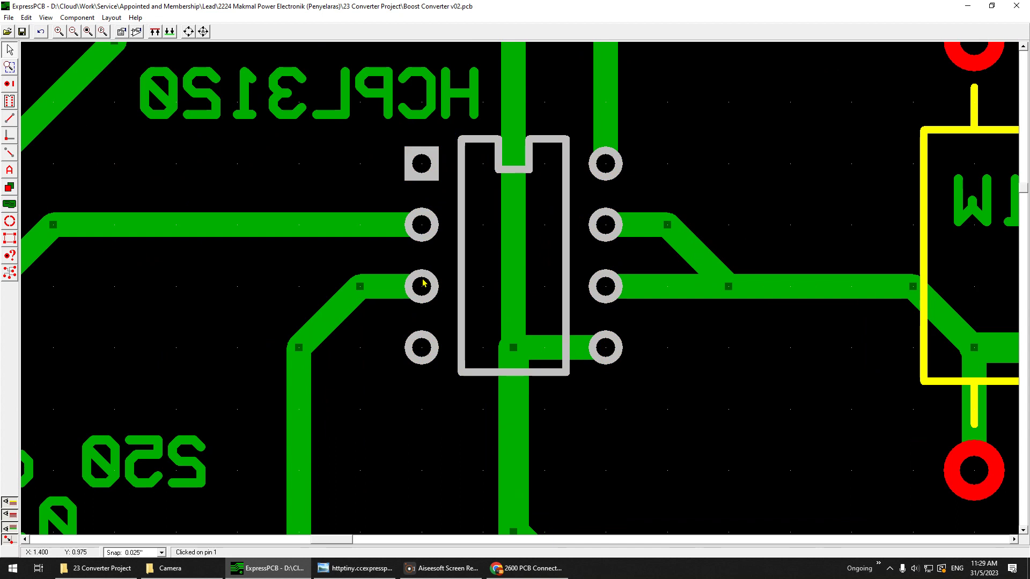
click(414, 199)
click(391, 226)
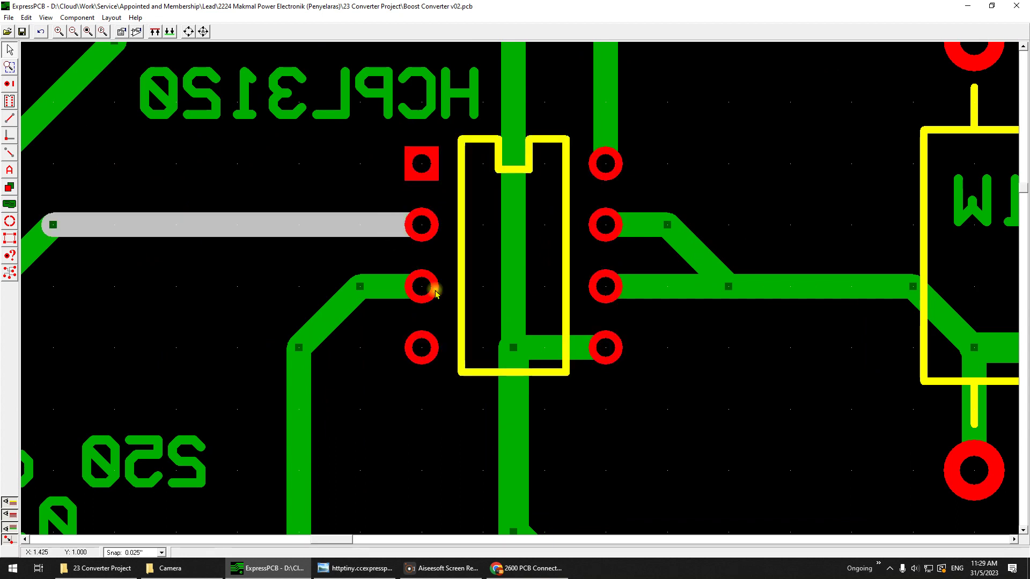
click(518, 349)
scroll(518, 349, down, 2)
middle_drag(924, 408, 611, 342)
scroll(724, 290, down, 4)
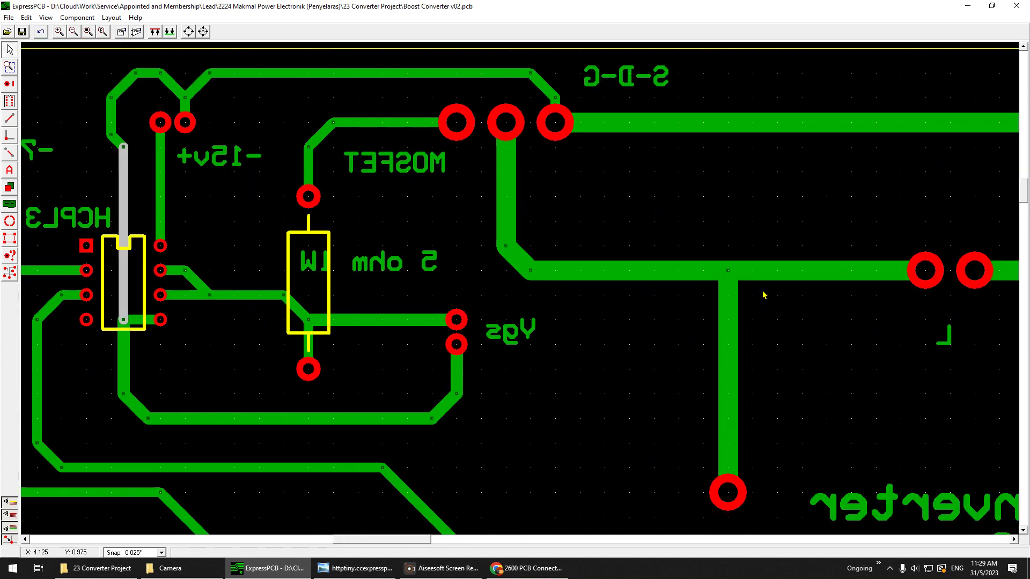
Step: Browse the library components from capacitors through connectors and diodes to the DIP packages, leaving the list without choosing one
middle_drag(721, 288, 674, 246)
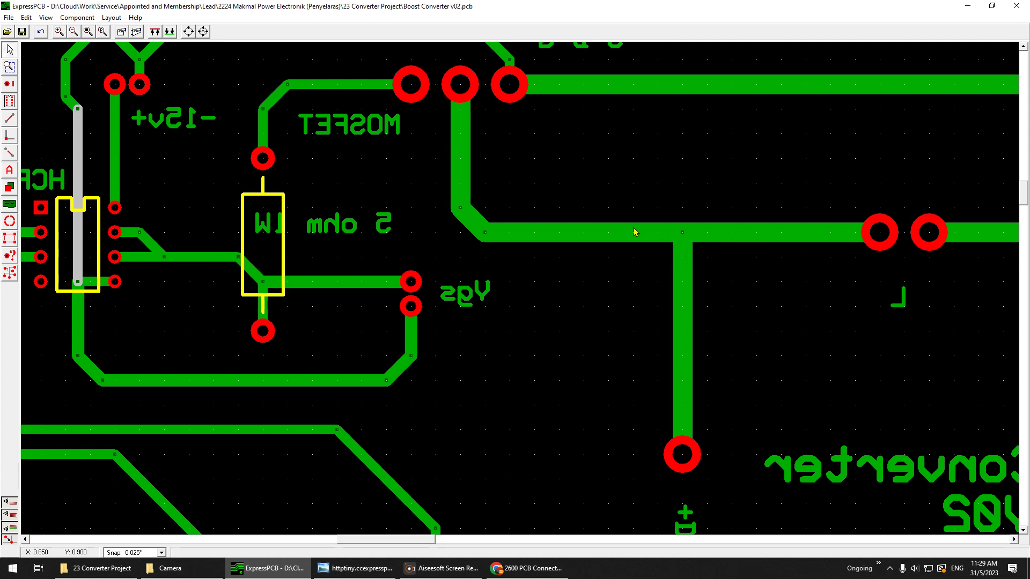
scroll(524, 322, down, 3)
middle_drag(526, 346, 644, 253)
scroll(536, 293, up, 2)
scroll(528, 290, down, 1)
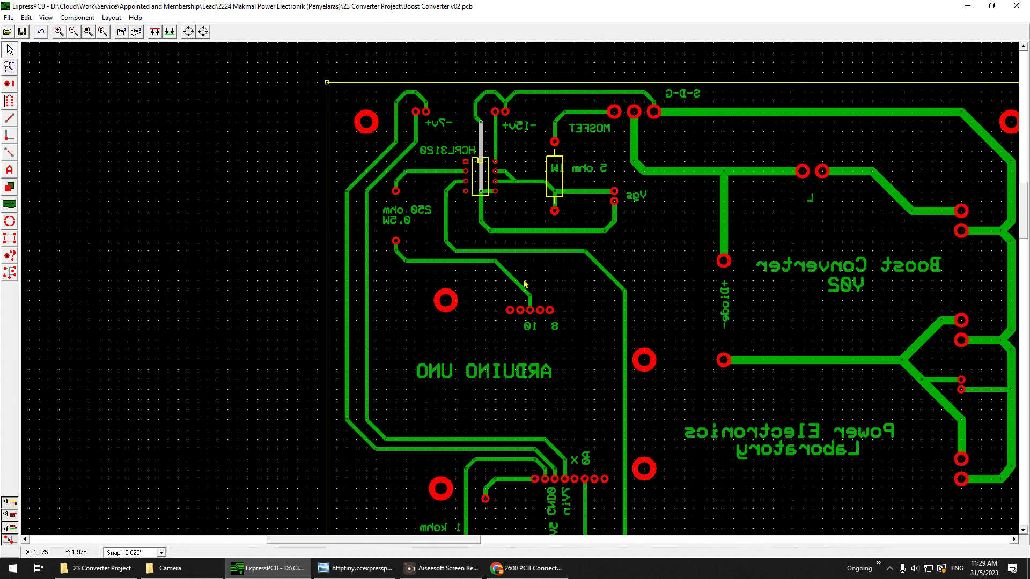
click(8, 103)
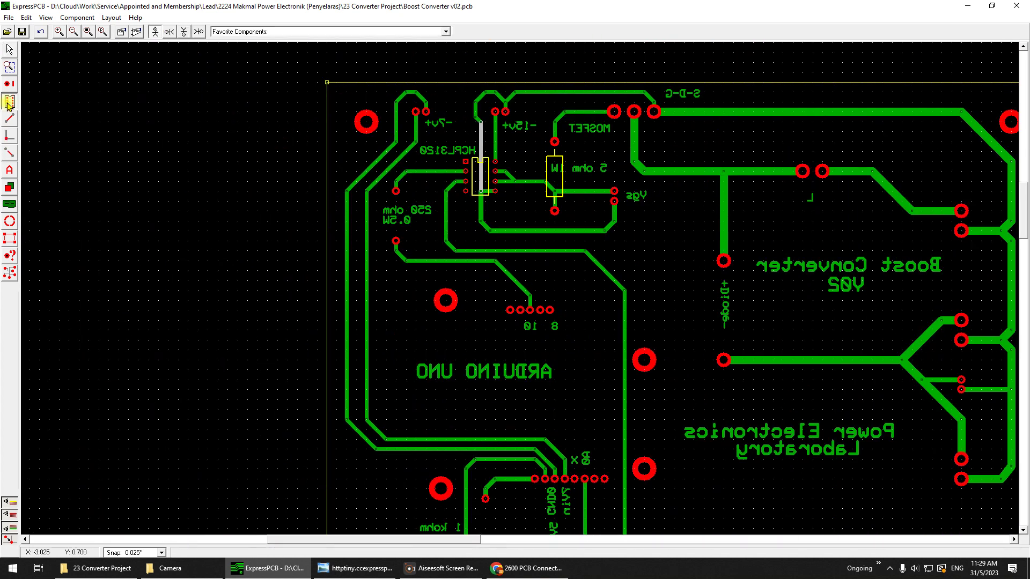
click(328, 31)
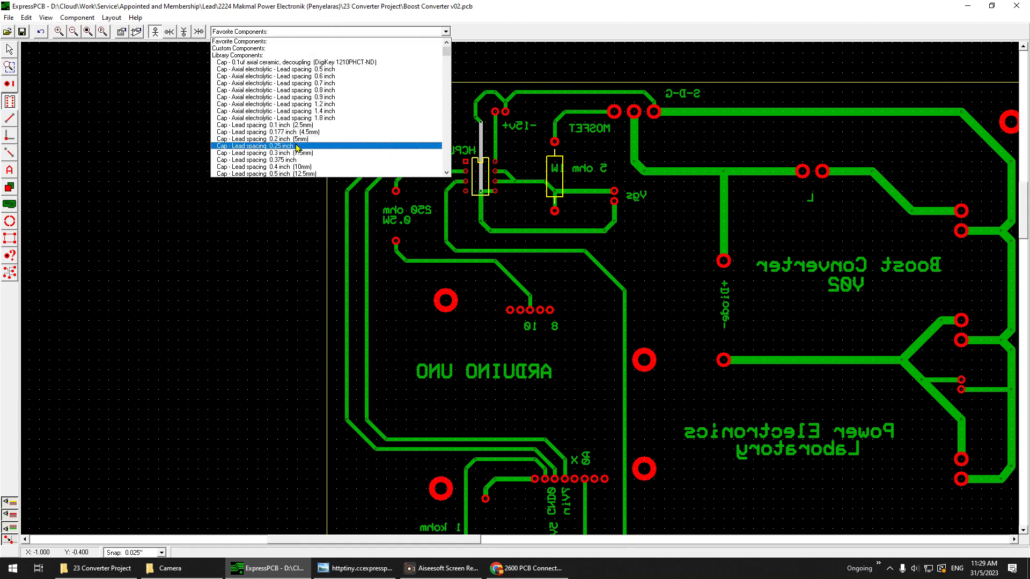
scroll(301, 161, down, 3)
scroll(300, 165, up, 2)
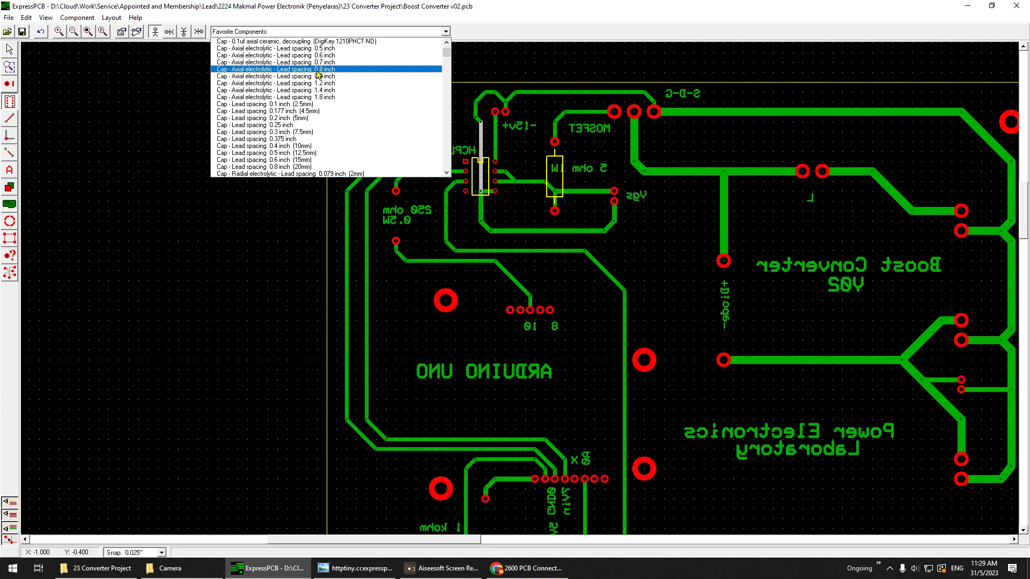
scroll(304, 133, down, 5)
scroll(306, 139, down, 12)
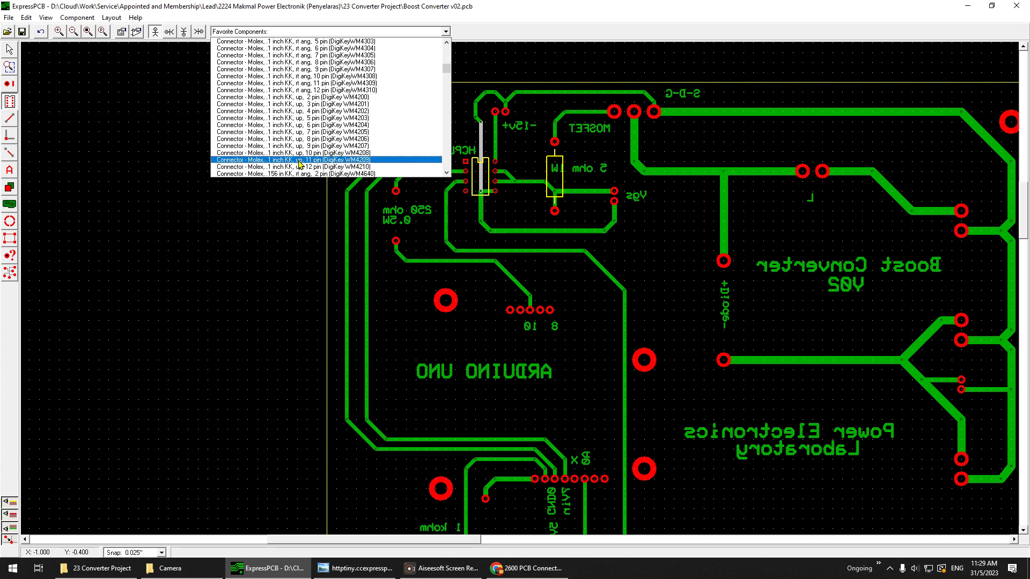
scroll(317, 161, down, 8)
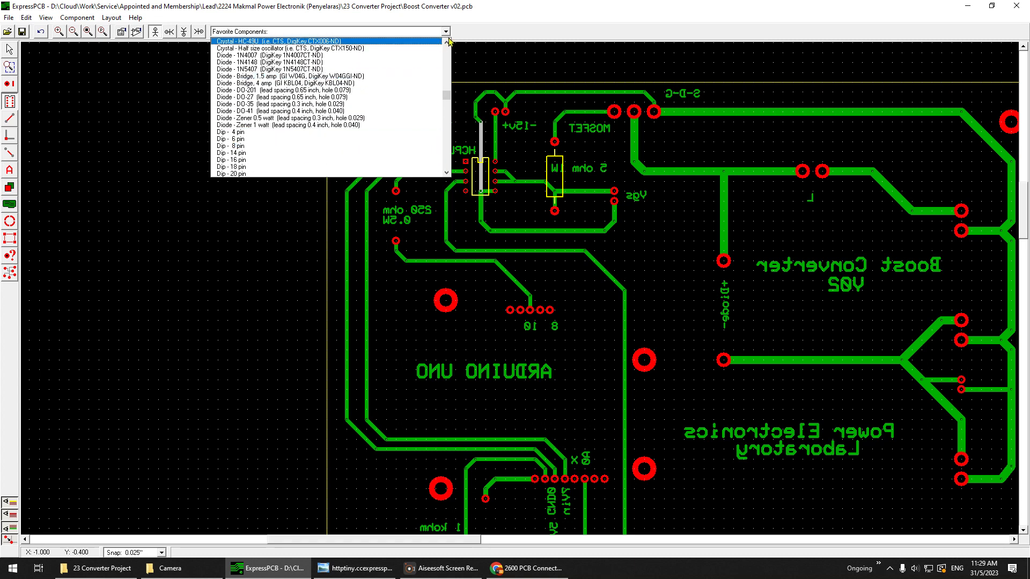
click(467, 25)
scroll(580, 155, up, 5)
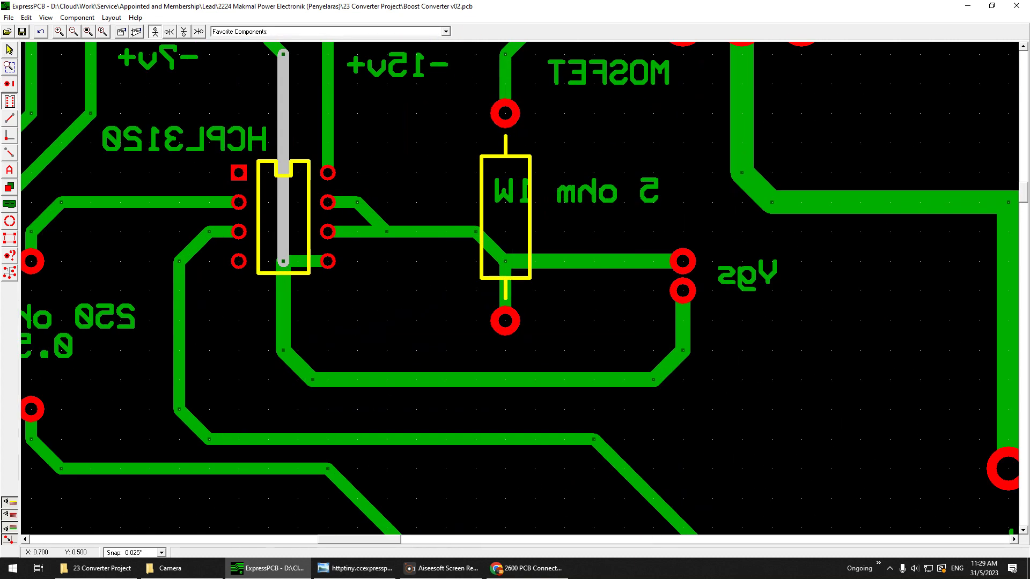
click(9, 49)
Step: Examine the 5 ohm resistor outline and the two 250 ohm resistor pads around the HCPL3120
scroll(511, 120, up, 2)
scroll(514, 126, down, 3)
scroll(514, 127, down, 3)
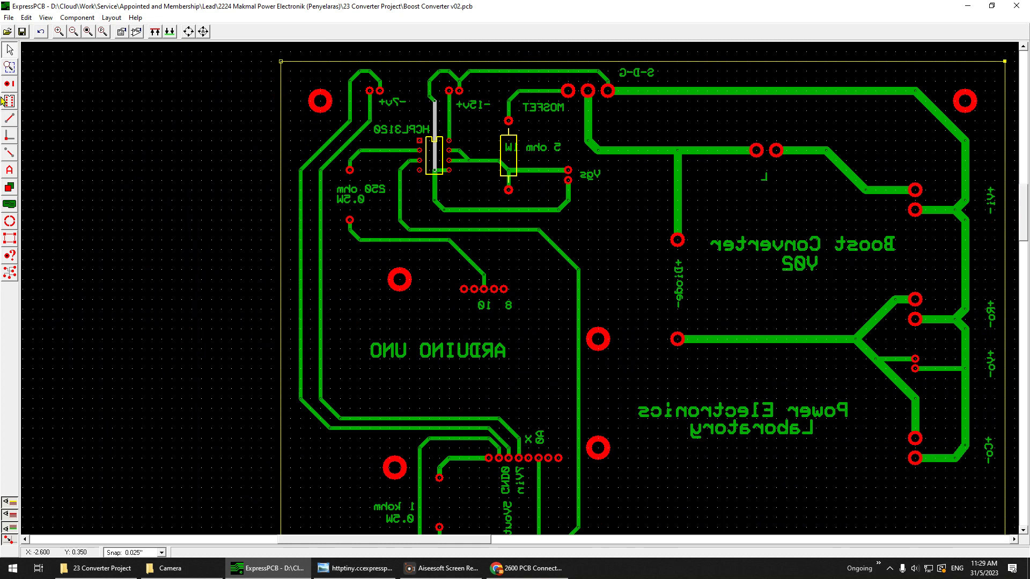
scroll(431, 139, up, 3)
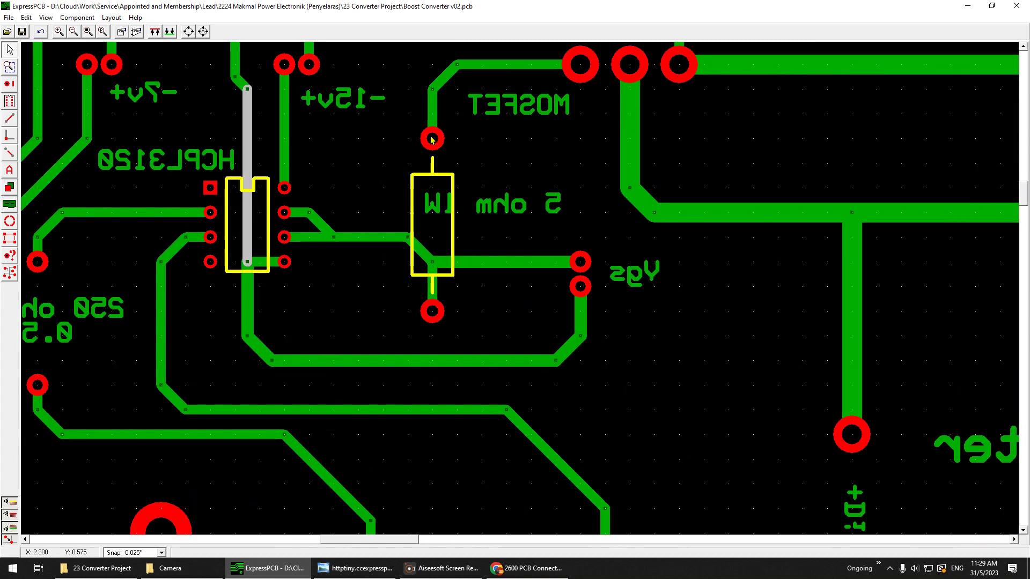
scroll(434, 148, down, 3)
scroll(437, 148, up, 3)
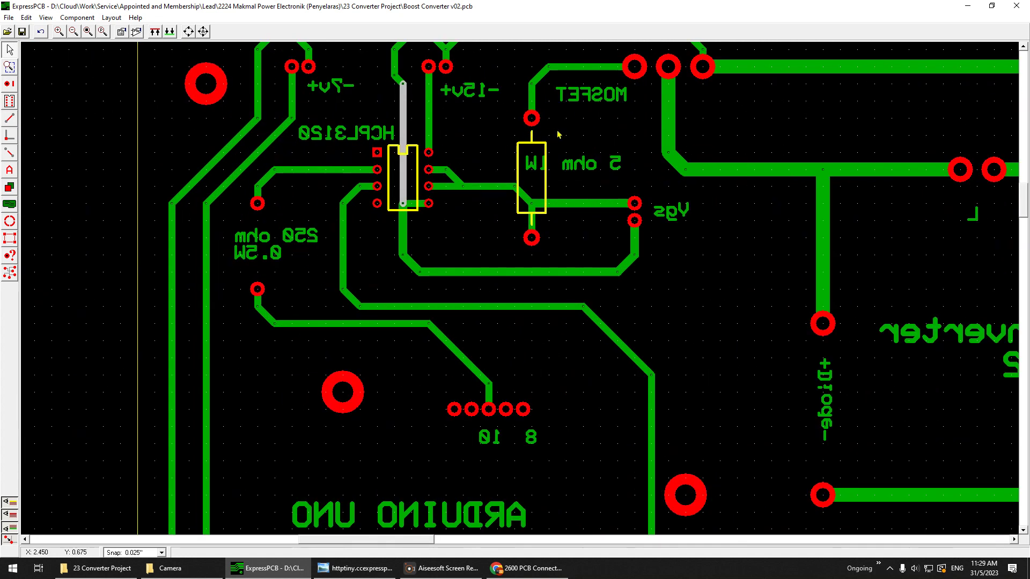
scroll(532, 134, up, 1)
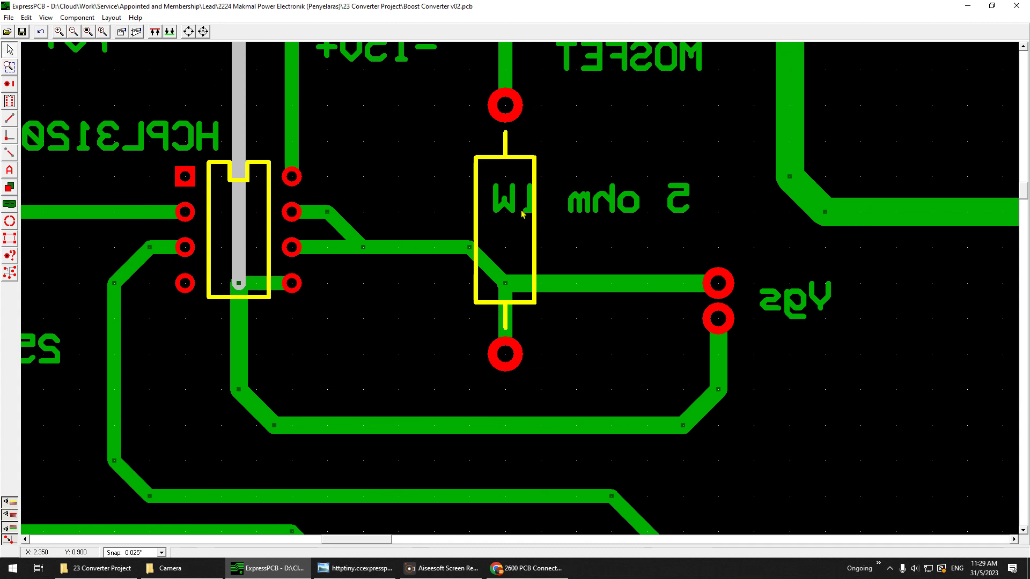
scroll(307, 254, down, 2)
scroll(392, 190, up, 2)
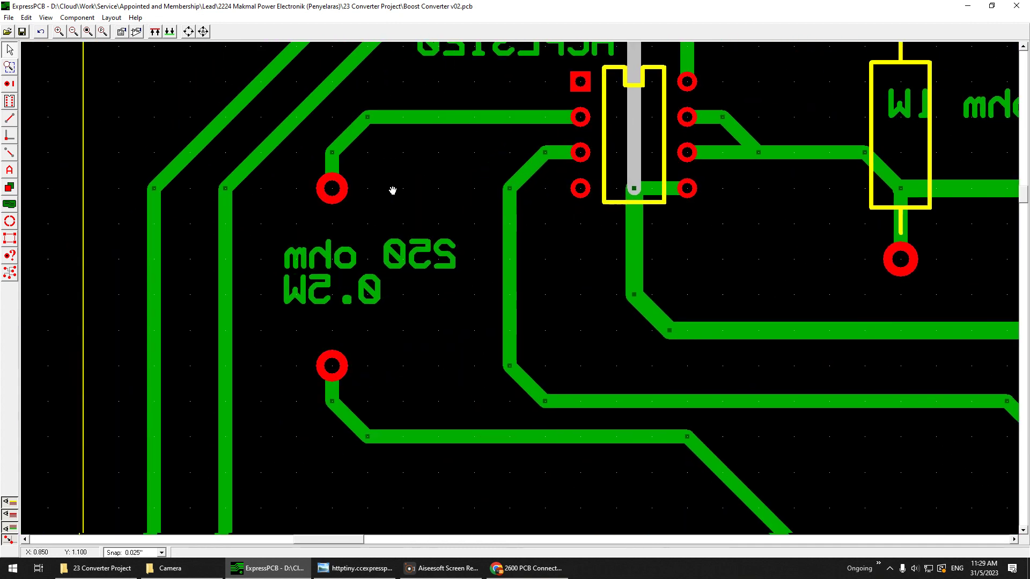
middle_drag(393, 190, 431, 188)
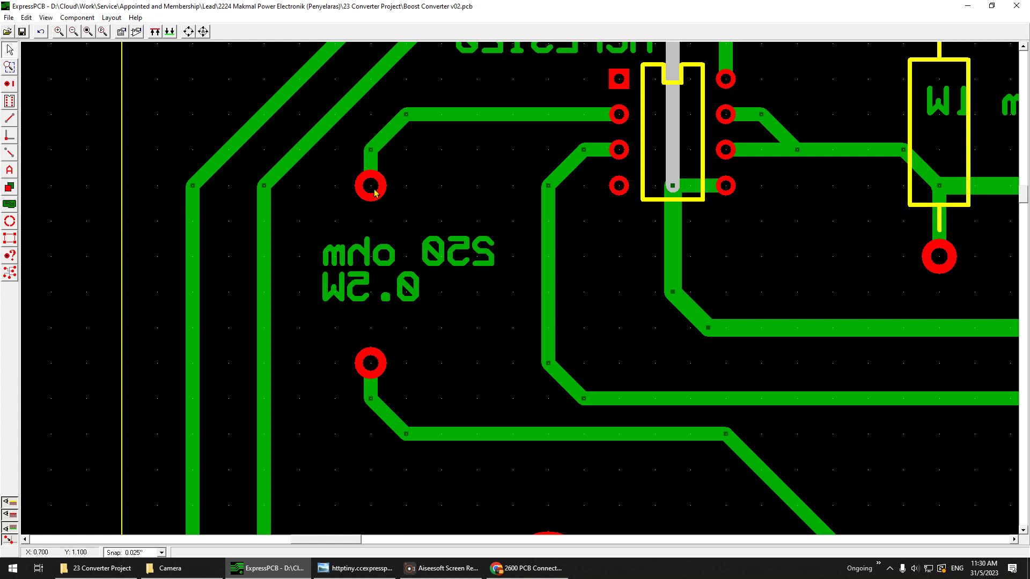
scroll(408, 270, down, 3)
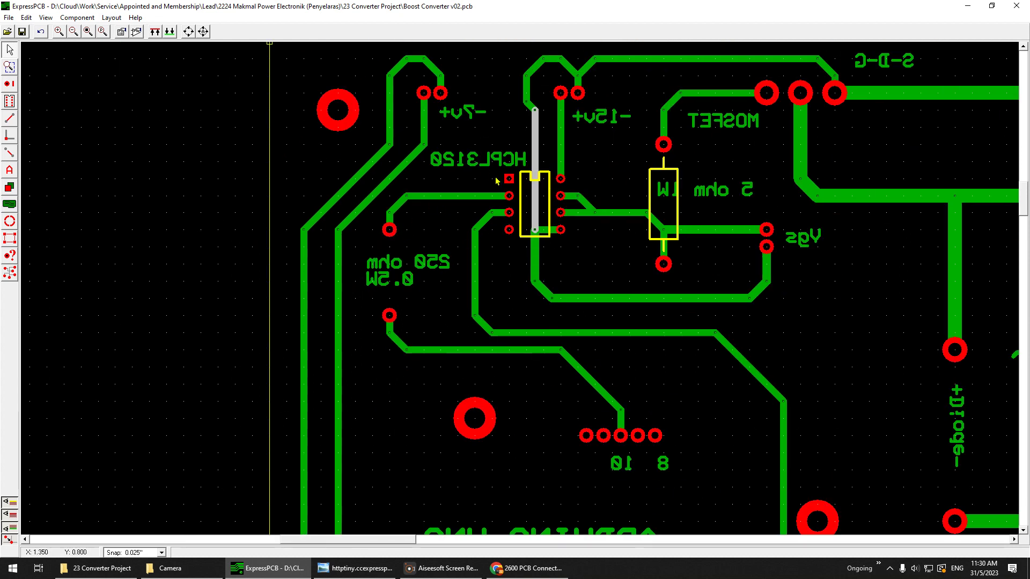
Step: Place a library resistor of 0.25 watt with 0.35 inch lead spacing in the empty area outside the board outline
click(9, 100)
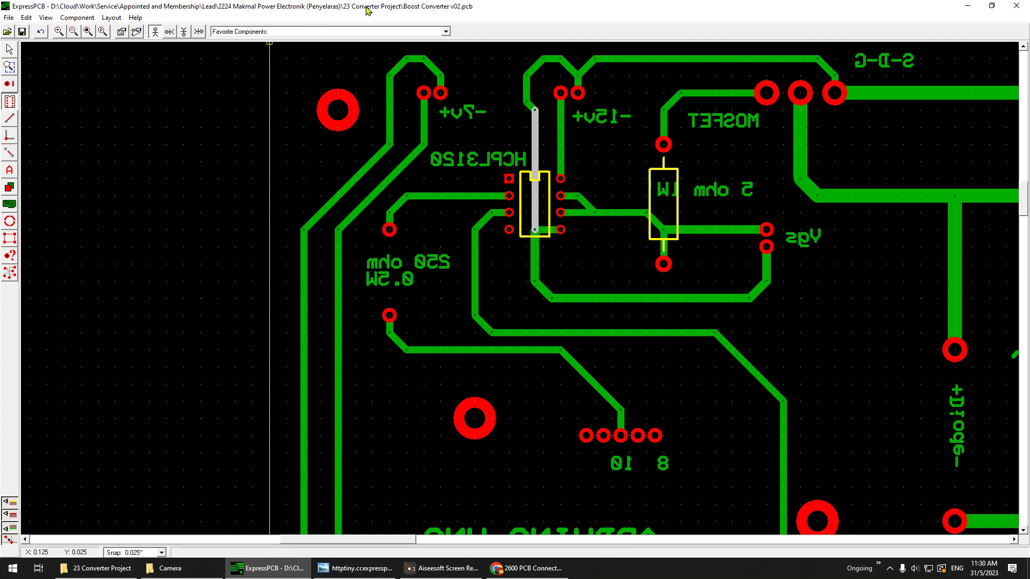
click(341, 32)
scroll(272, 133, down, 10)
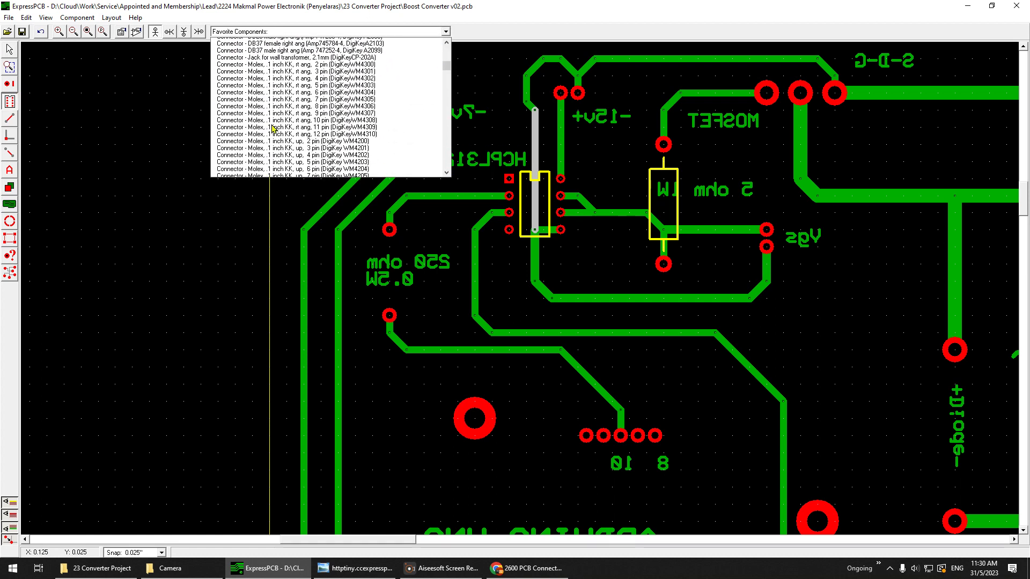
scroll(272, 127, down, 10)
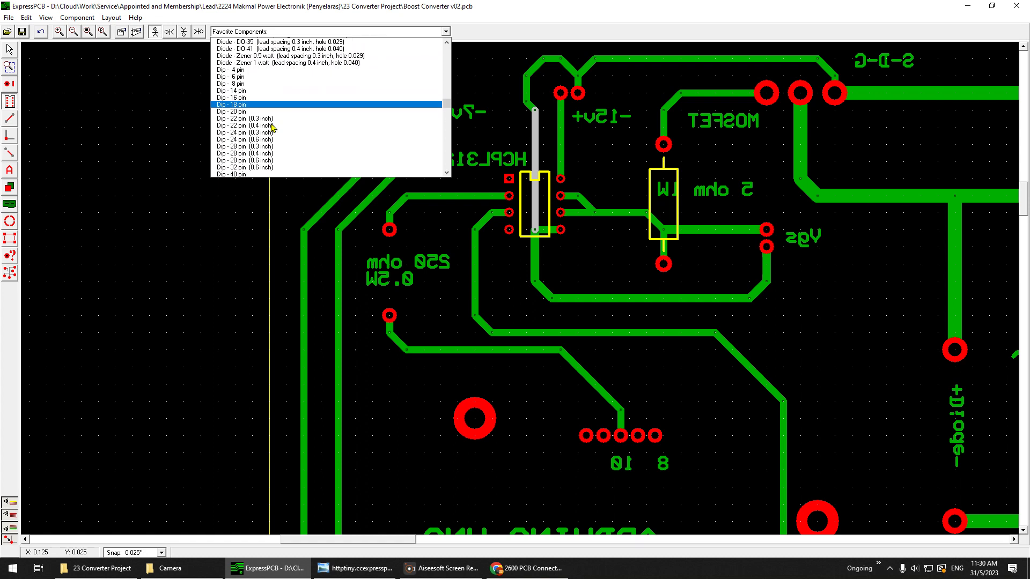
scroll(272, 127, up, 3)
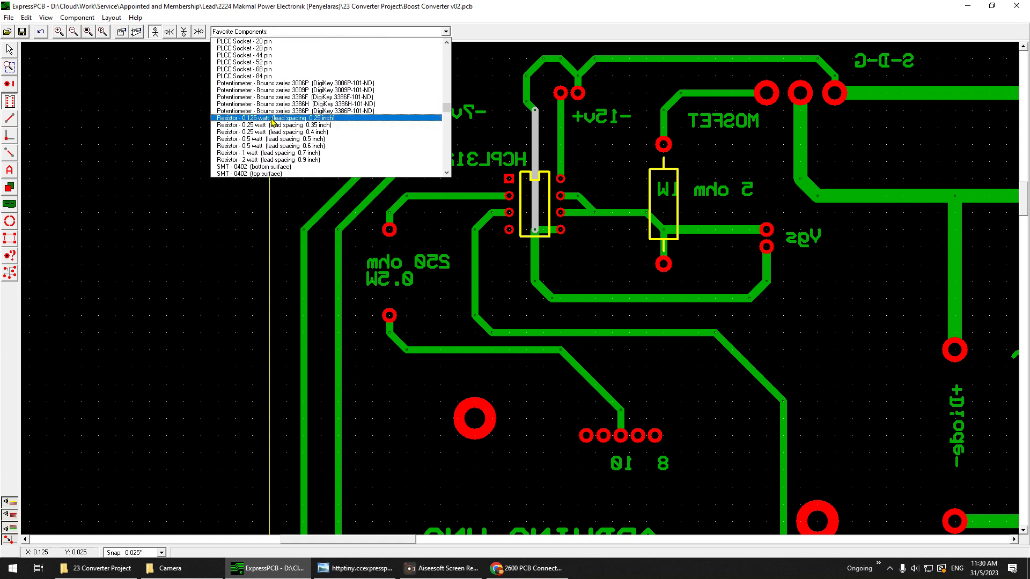
click(272, 129)
click(162, 285)
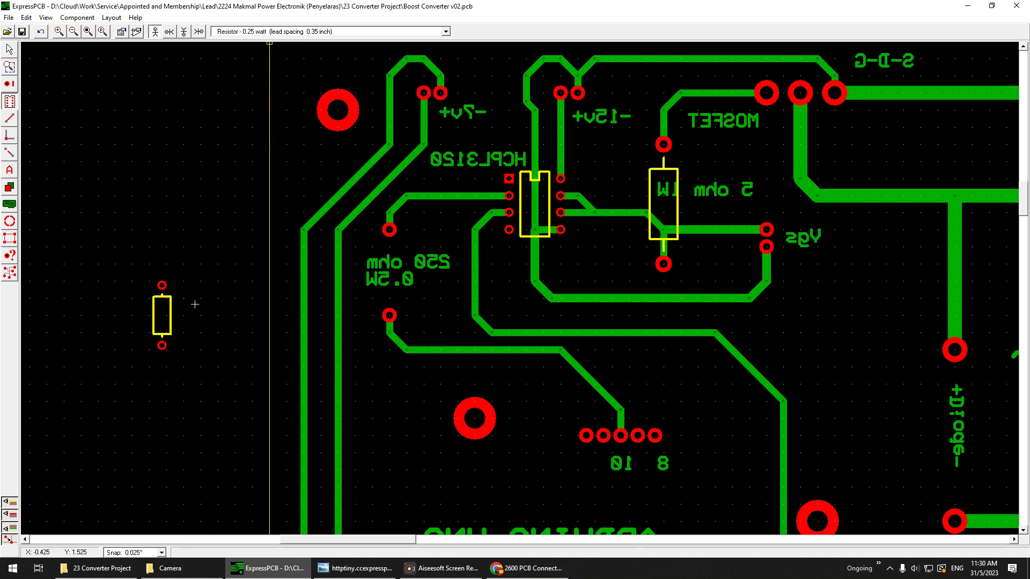
Step: Move the placed resistor beside the 250 ohm pads to compare lead spacing, and delete it
click(10, 50)
drag(162, 285, 416, 230)
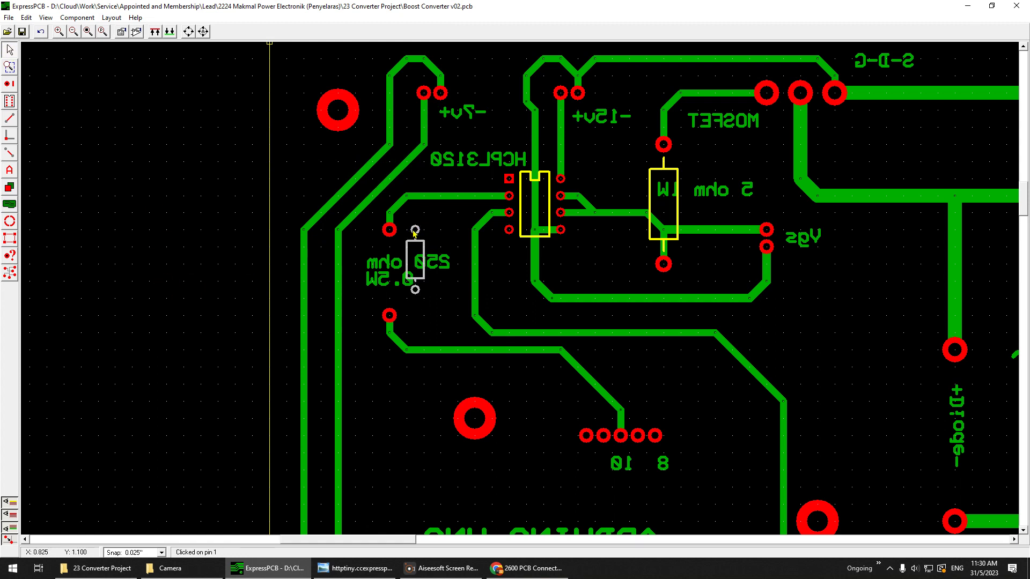
key(Delete)
Step: Check the pad type of the upper 250 ohm resistor pad, closing its properties without changes
scroll(402, 231, up, 2)
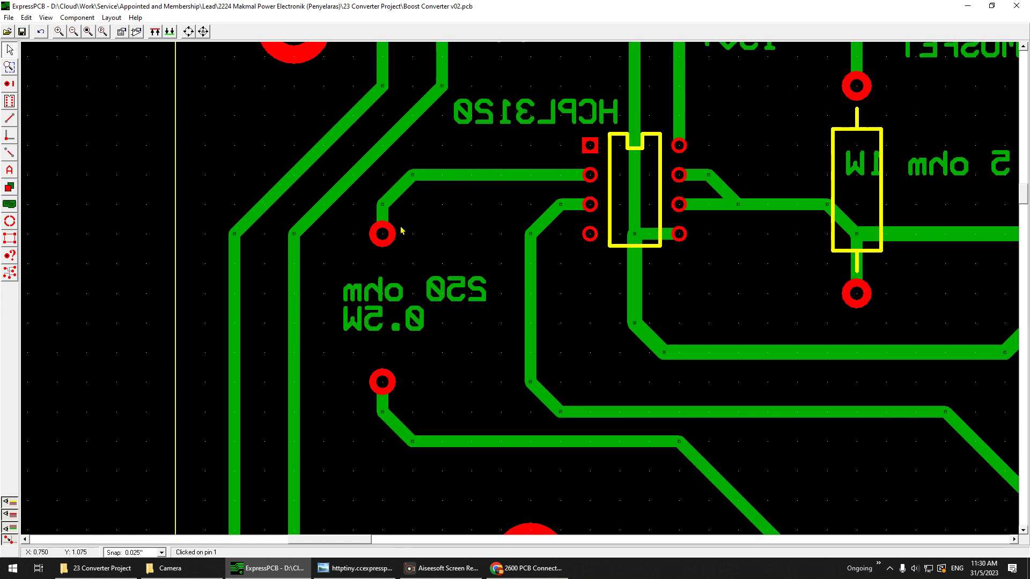
scroll(401, 234, up, 2)
double_click(392, 234)
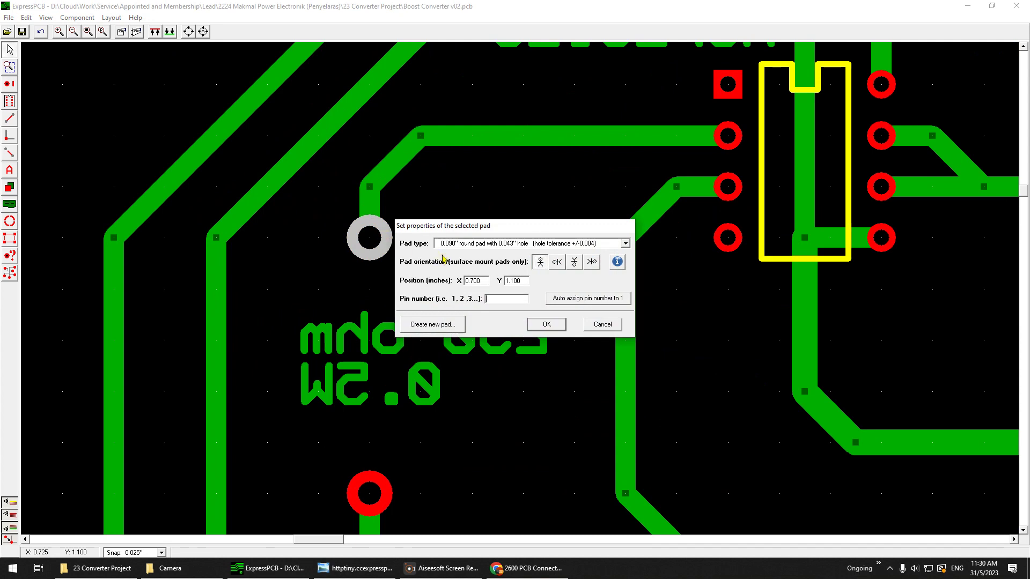
click(602, 325)
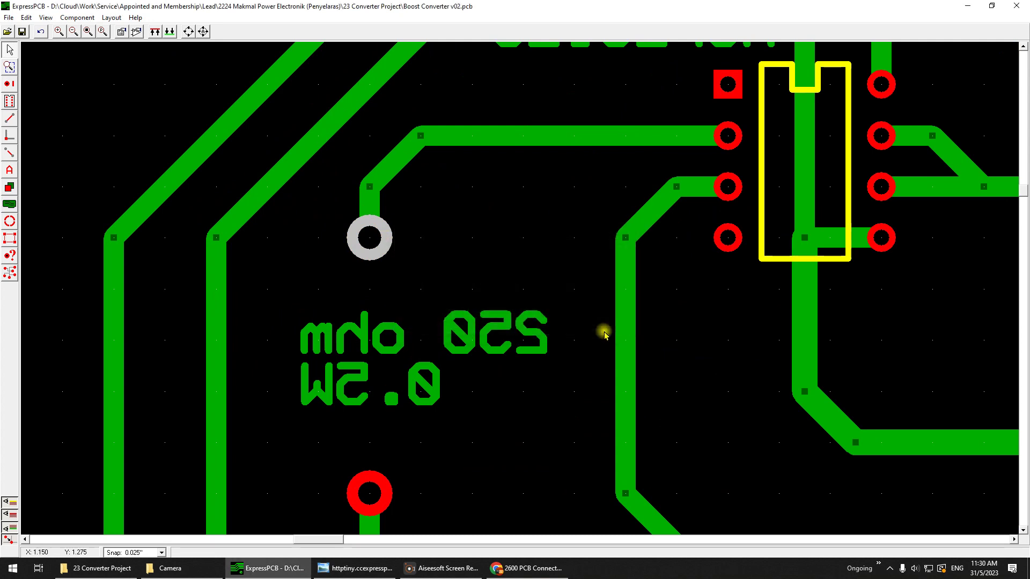
Step: Examine the traces running from the HCPL3120 section through the Arduino Uno header pads down to the 10 kohm potentiometer
scroll(454, 325, down, 2)
scroll(454, 325, down, 2)
scroll(458, 322, up, 2)
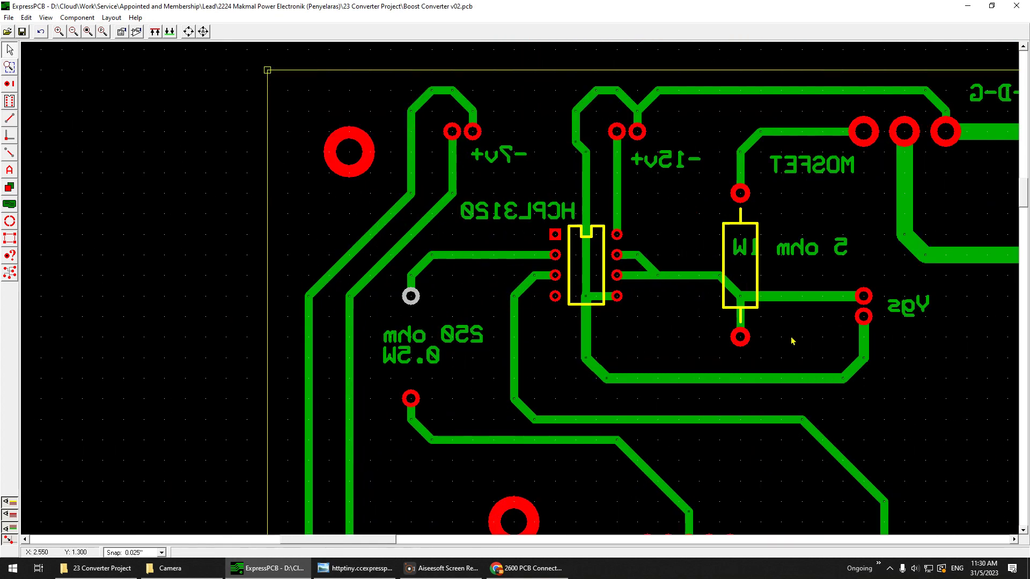
scroll(586, 286, down, 2)
scroll(635, 361, up, 1)
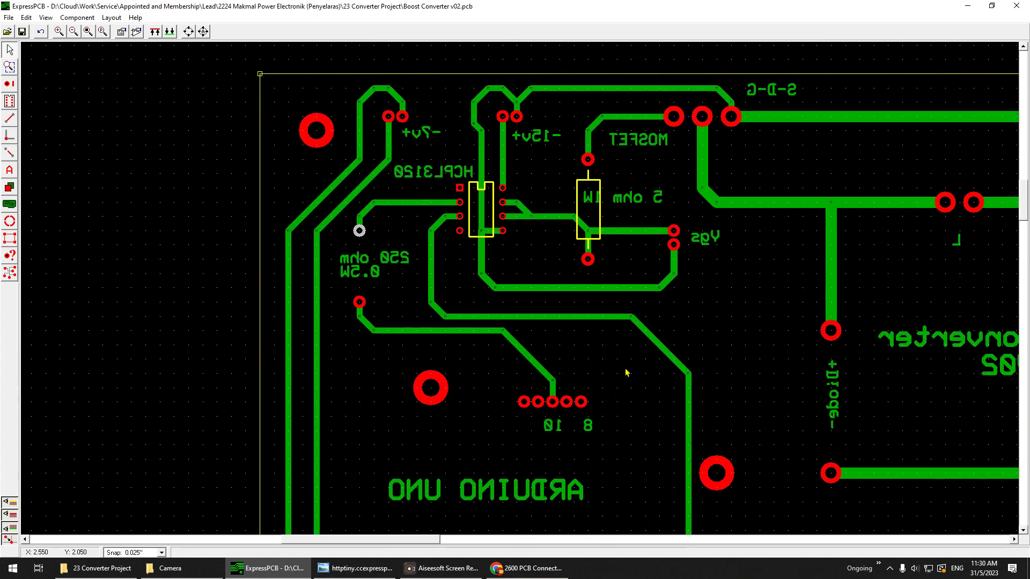
middle_drag(610, 406, 605, 203)
scroll(568, 359, down, 2)
scroll(616, 370, up, 2)
middle_drag(721, 387, 731, 220)
scroll(656, 213, down, 4)
scroll(656, 213, up, 2)
middle_drag(627, 193, 640, 267)
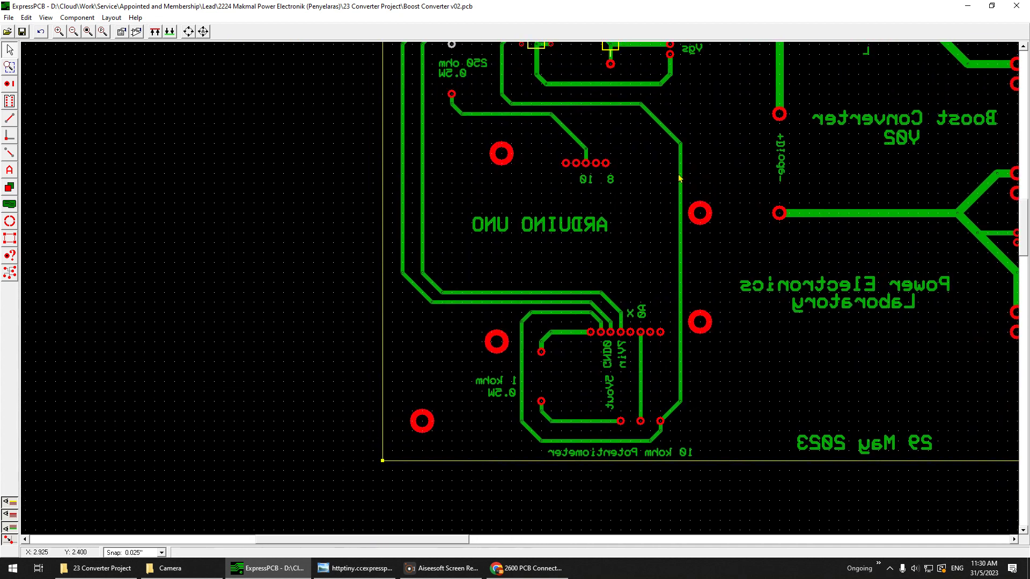
click(10, 101)
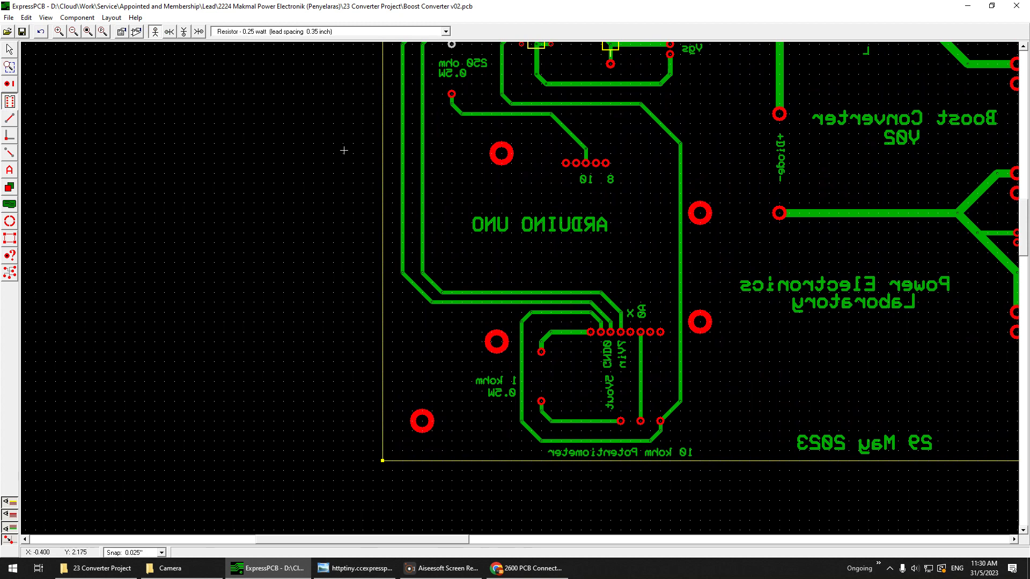
click(321, 31)
click(482, 22)
click(9, 49)
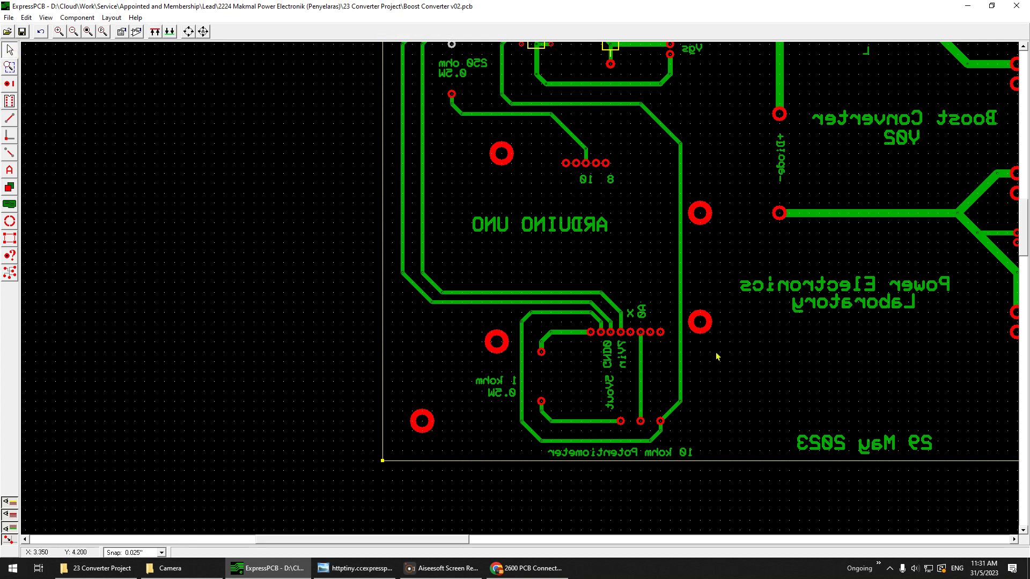
Step: Inspect the three 10 kohm potentiometer pads and their traces, and review the complete board layout
scroll(715, 354, up, 3)
middle_drag(739, 414, 555, 220)
scroll(555, 233, down, 1)
scroll(555, 236, down, 1)
middle_drag(773, 228, 692, 329)
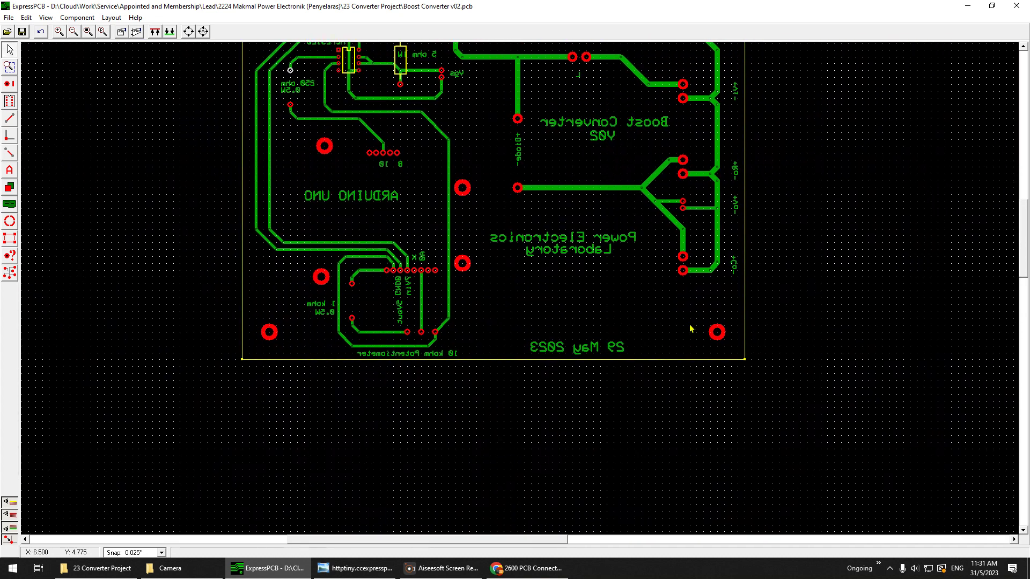
scroll(435, 324, up, 2)
scroll(506, 324, up, 3)
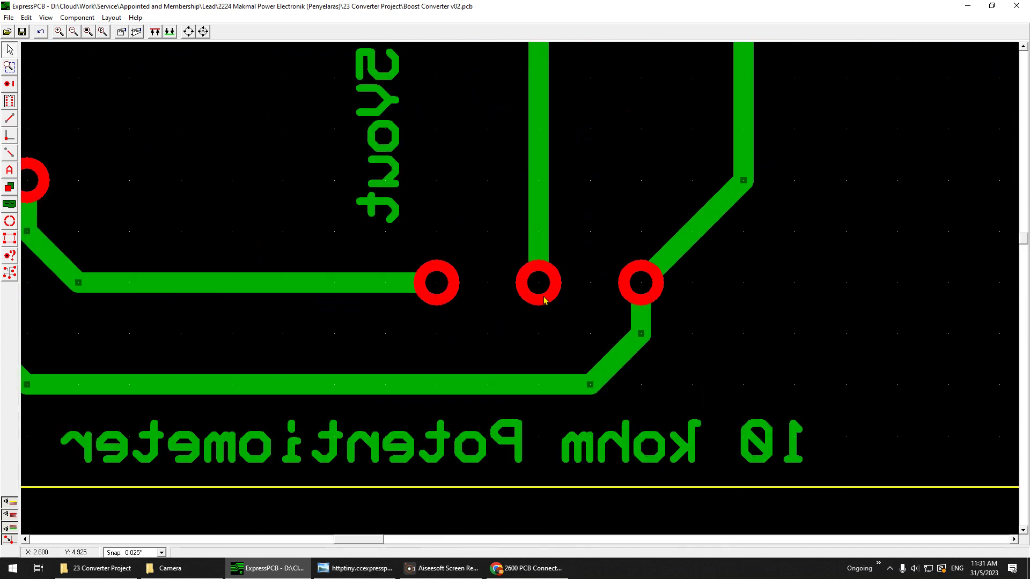
scroll(539, 287, down, 2)
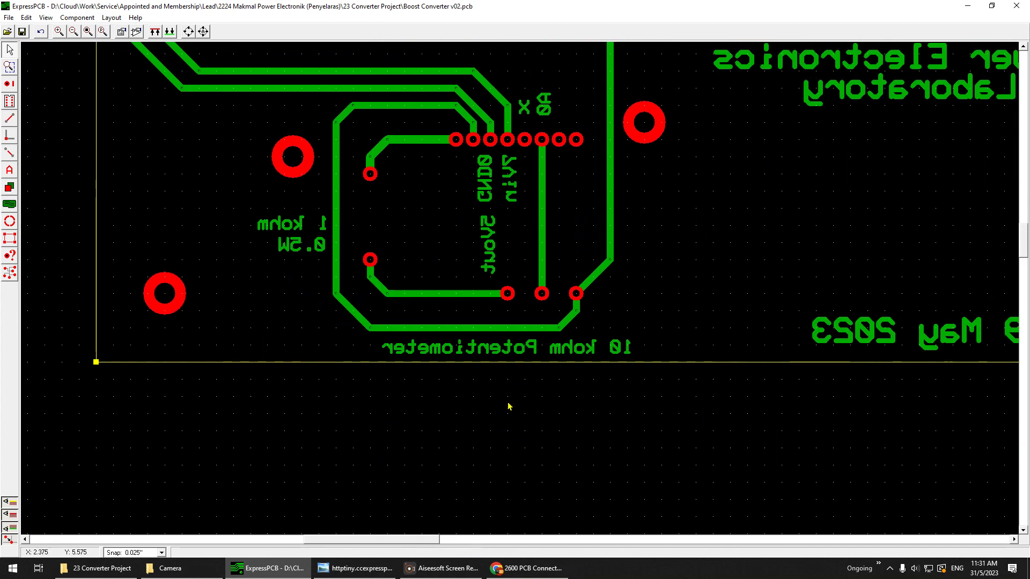
scroll(553, 327, down, 2)
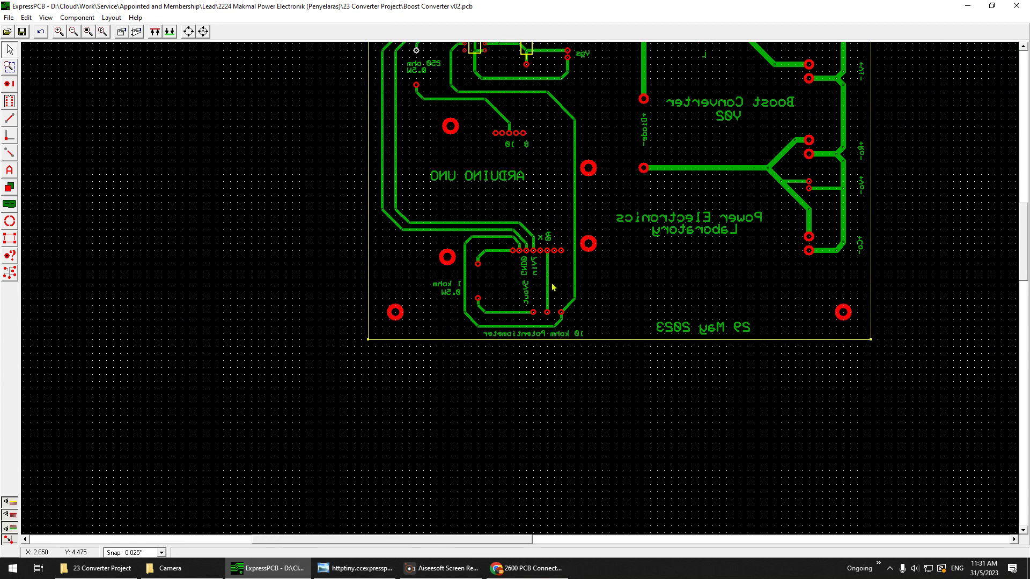
middle_drag(991, 254, 887, 349)
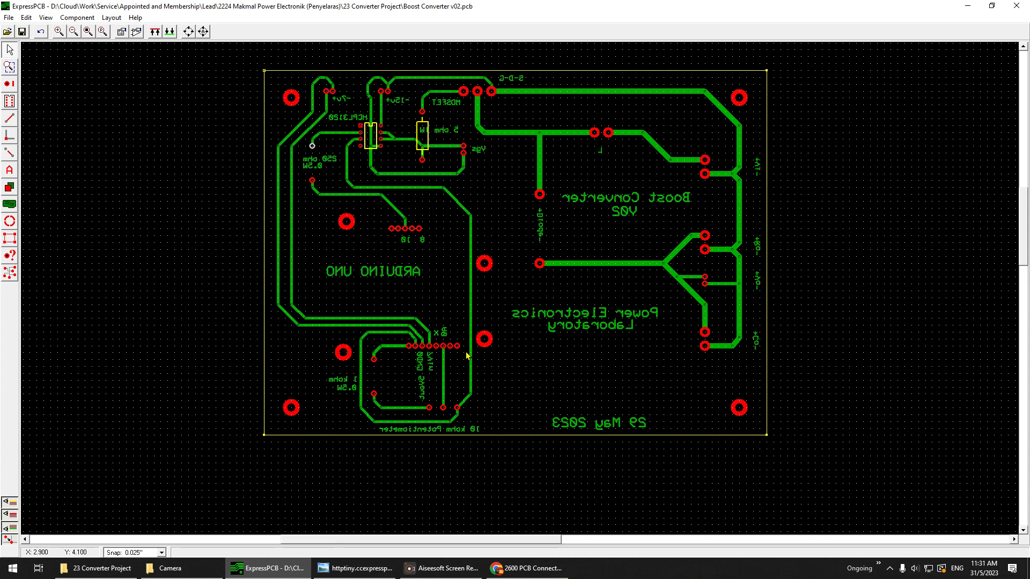
middle_drag(886, 299, 825, 326)
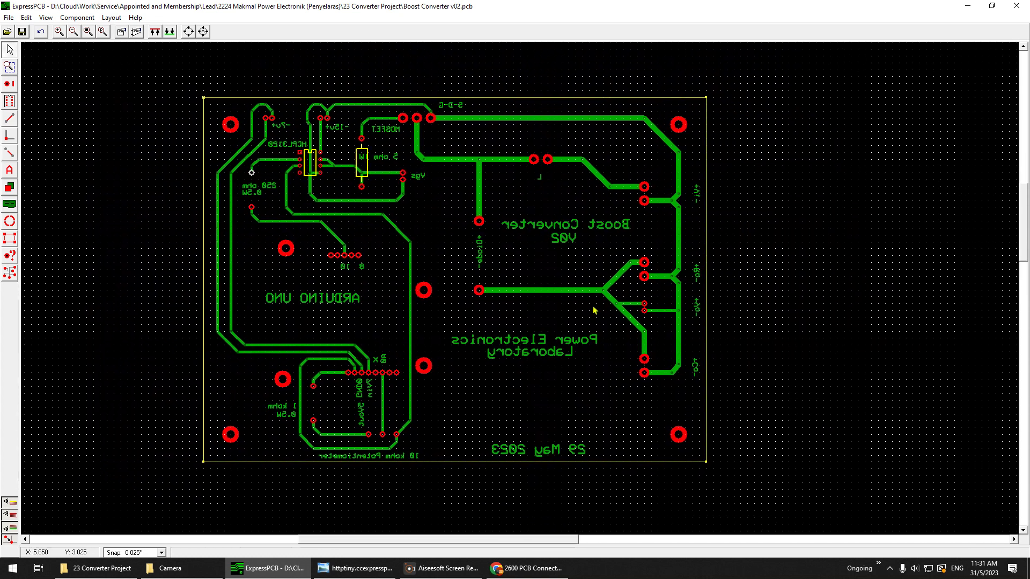
Step: Review the complete board layout, from the Arduino Uno and HCPL3120 section across to the Vi, Ro, Vo and Co terminals
middle_drag(456, 244, 658, 236)
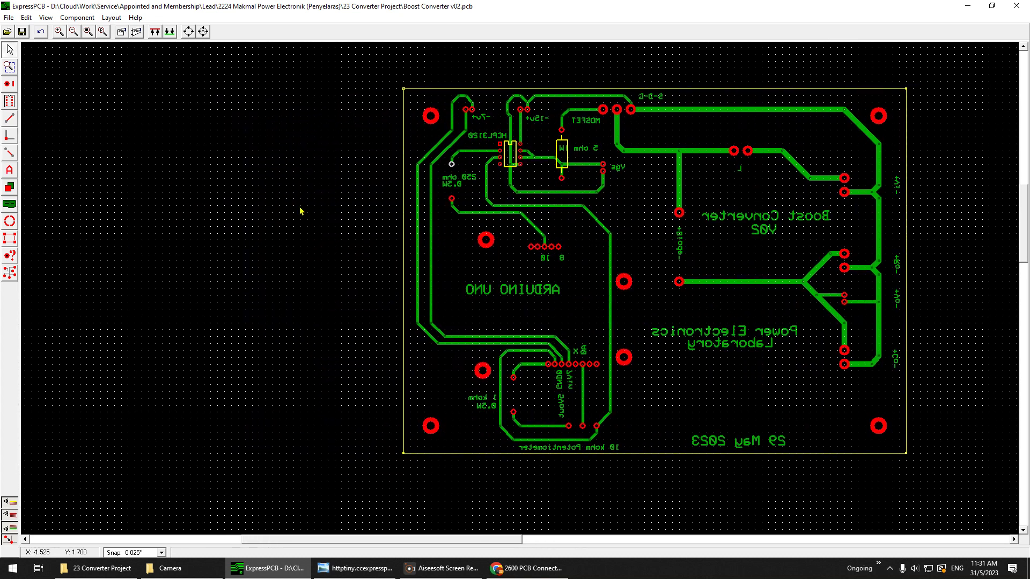
middle_drag(362, 238, 317, 226)
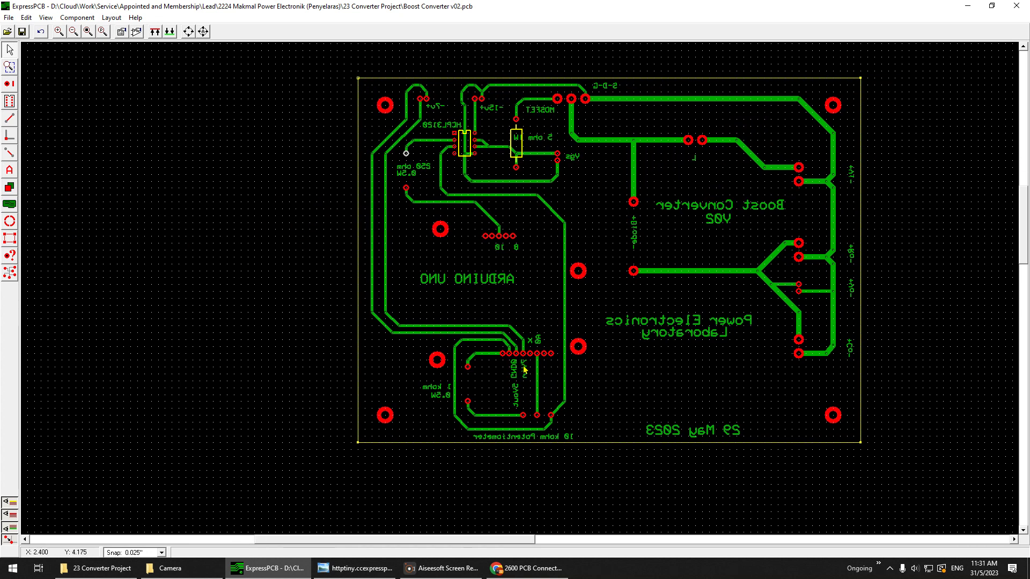
scroll(246, 223, up, 1)
scroll(290, 238, down, 2)
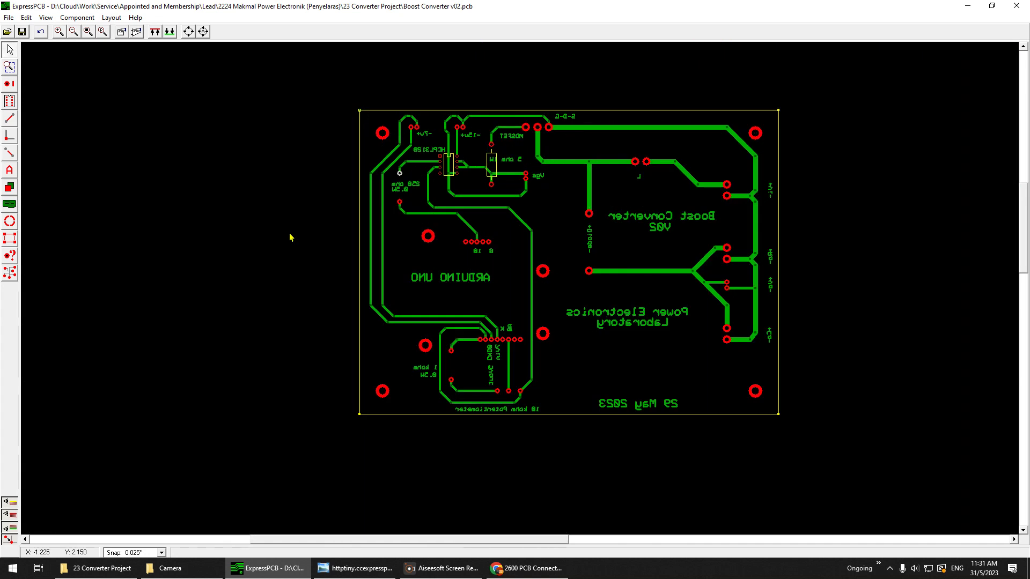
scroll(458, 257, up, 2)
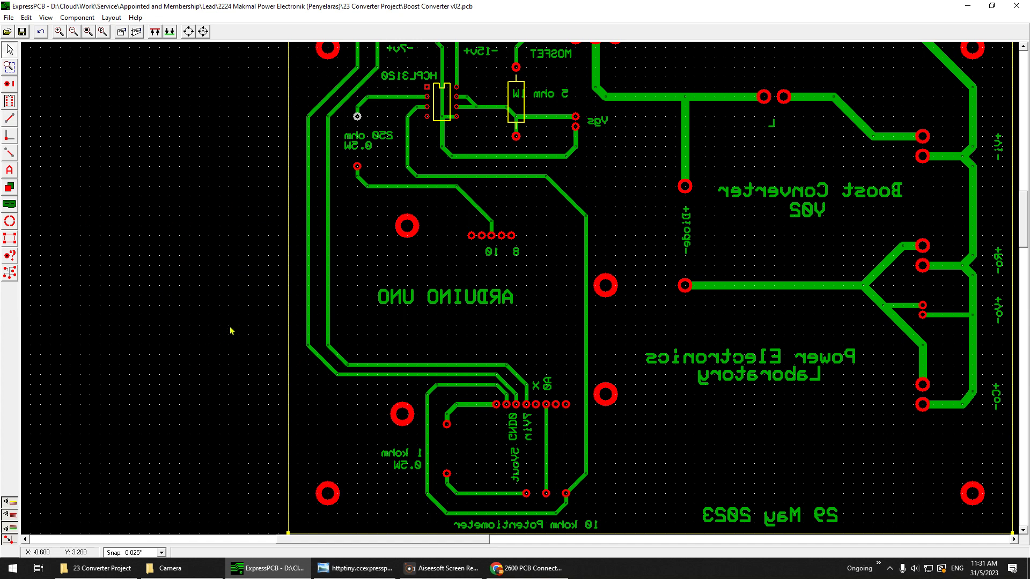
scroll(230, 322, down, 3)
scroll(342, 316, up, 2)
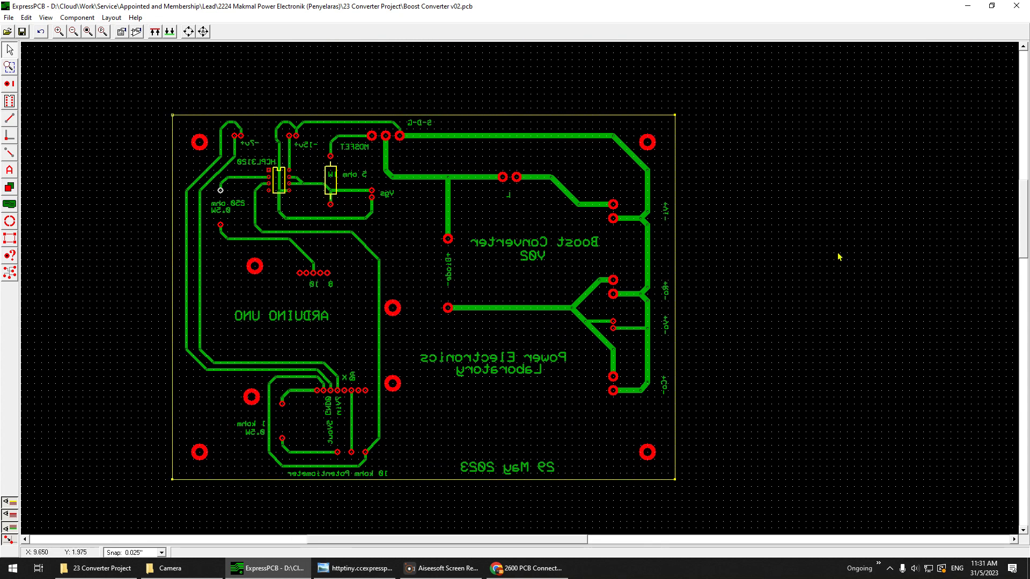
middle_drag(110, 200, 380, 208)
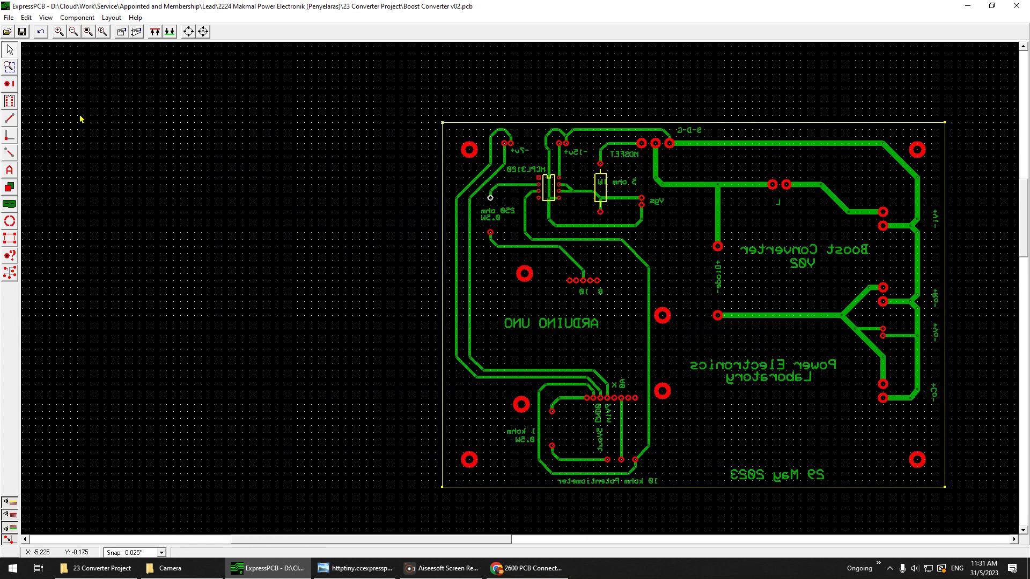
middle_drag(987, 257, 642, 215)
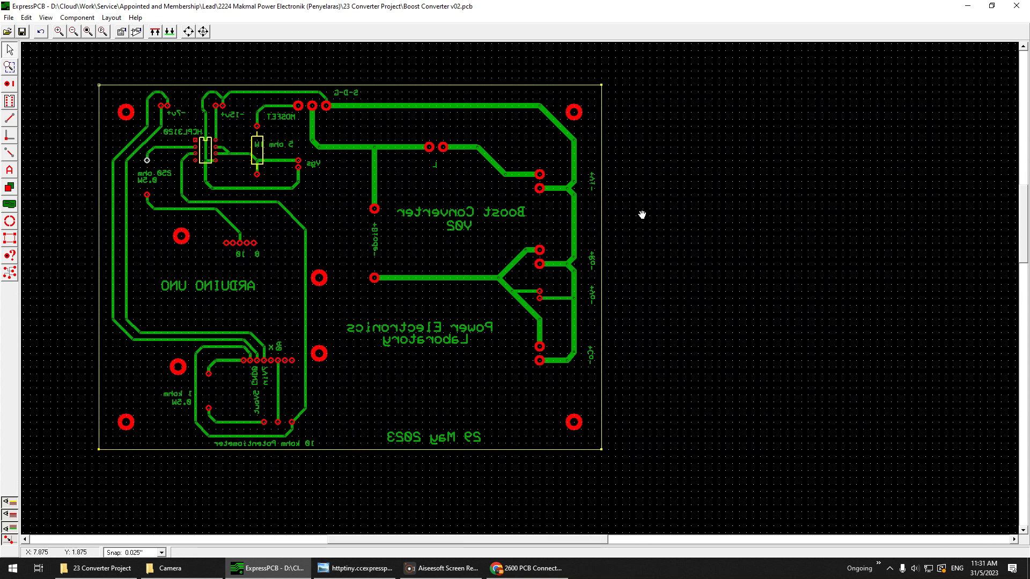
scroll(642, 276, up, 2)
scroll(554, 214, down, 2)
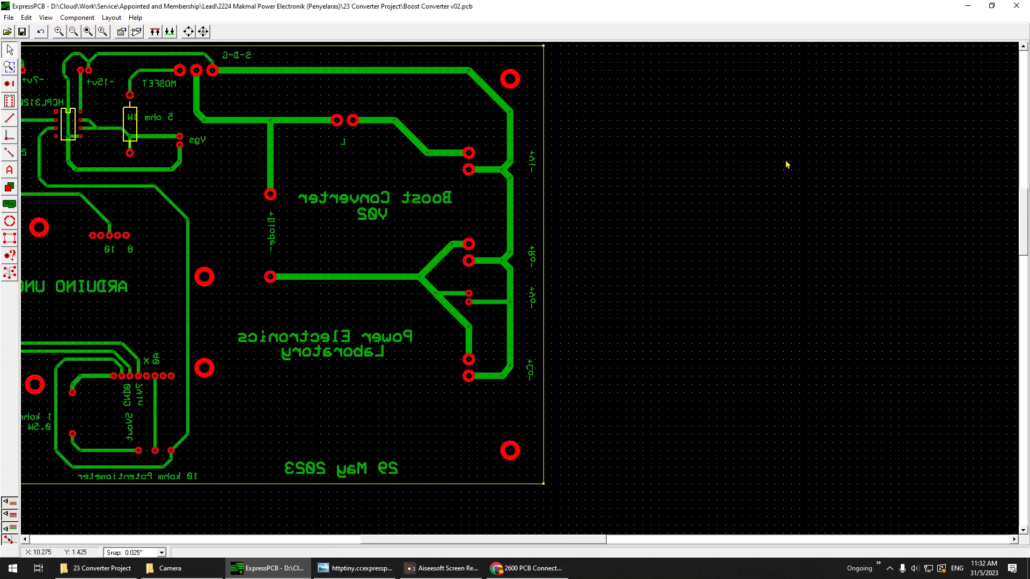
scroll(683, 268, down, 2)
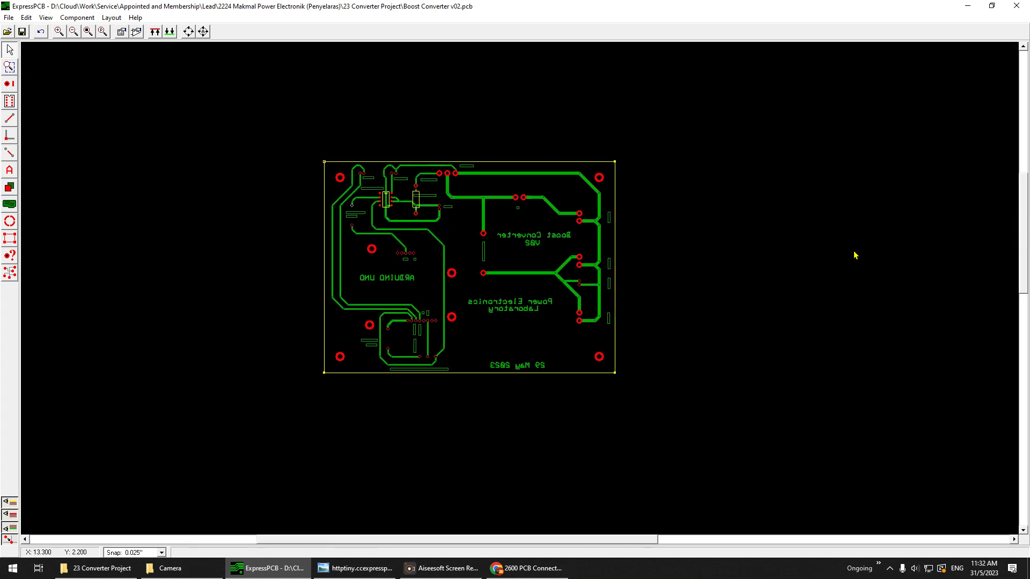
scroll(660, 249, up, 2)
middle_drag(660, 248, 819, 267)
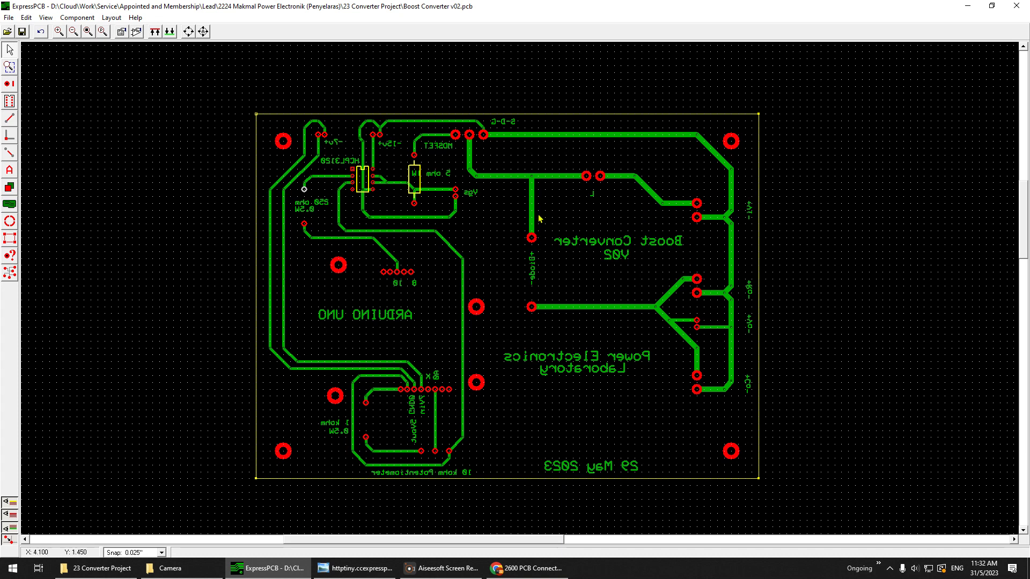
Step: Place a "Semiconductor - TO-220, without mounting hole" component just above the board edge over the three MOSFET pads
scroll(539, 218, up, 3)
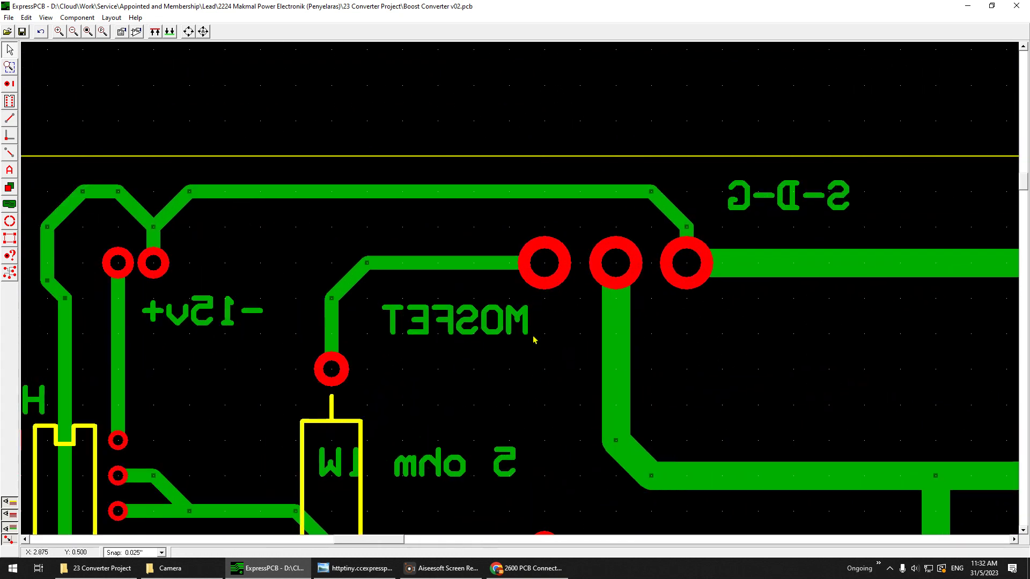
click(685, 265)
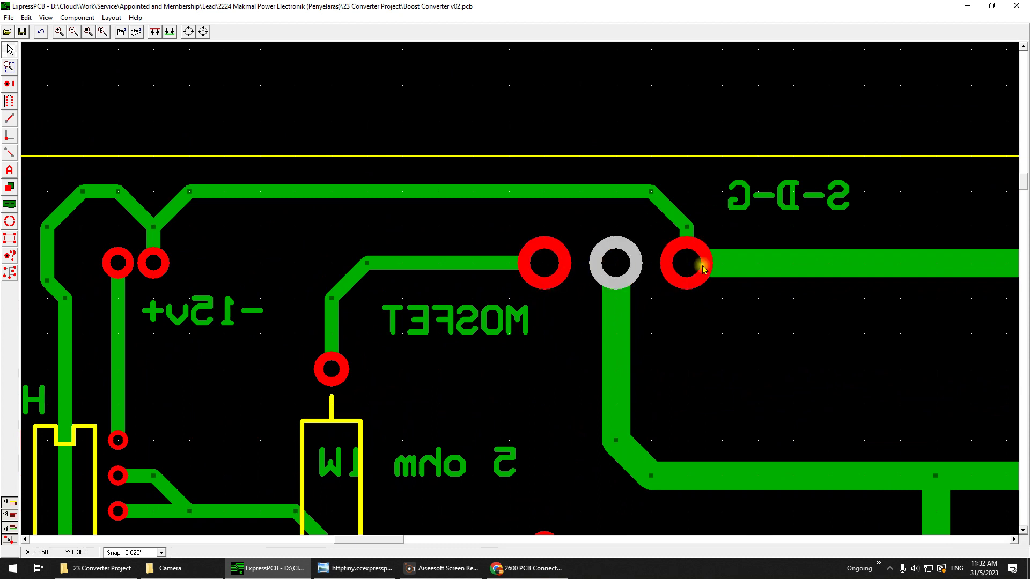
click(9, 102)
scroll(376, 113, down, 5)
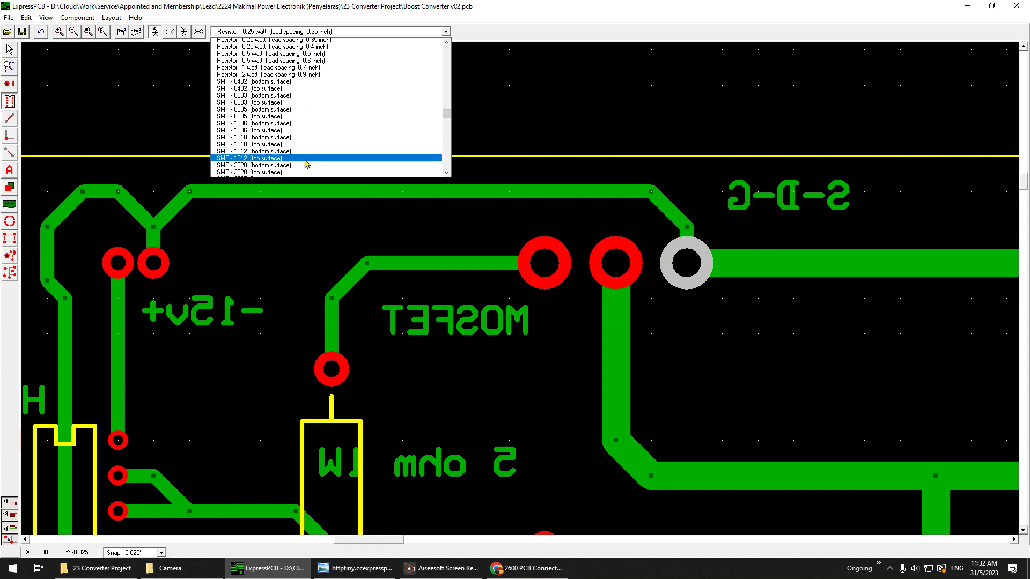
drag(451, 123, 454, 170)
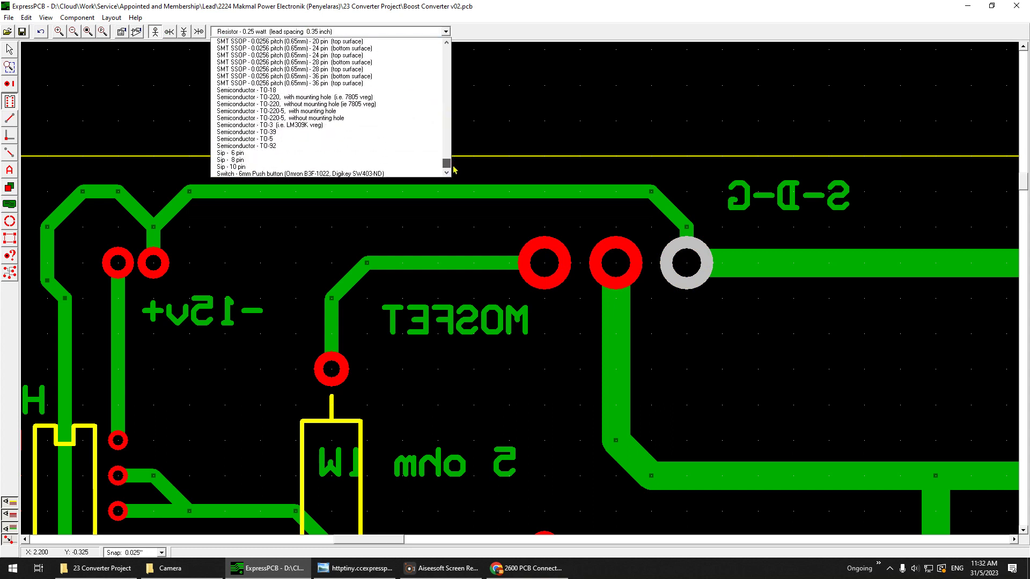
click(326, 104)
click(663, 108)
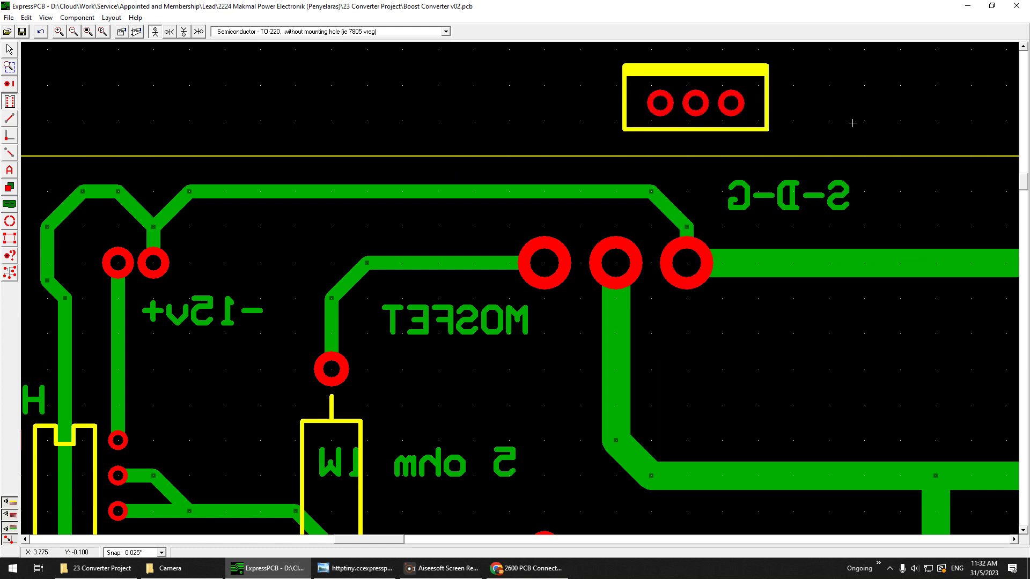
click(9, 49)
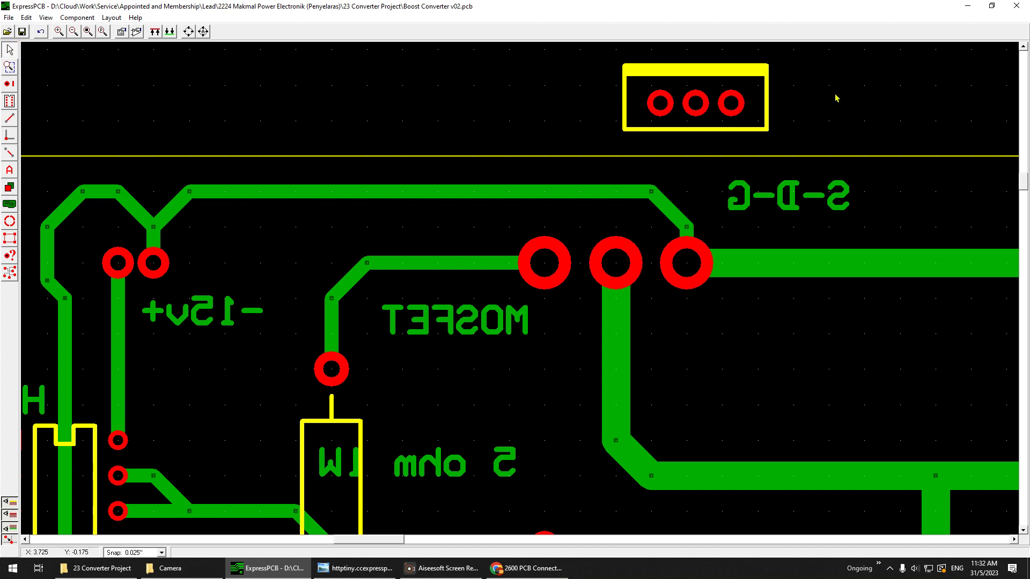
Step: Align the placed TO-220 component above the MOSFET pads to compare pin spacing, and delete it
scroll(835, 96, down, 2)
middle_drag(830, 90, 747, 152)
drag(691, 157, 664, 167)
click(685, 152)
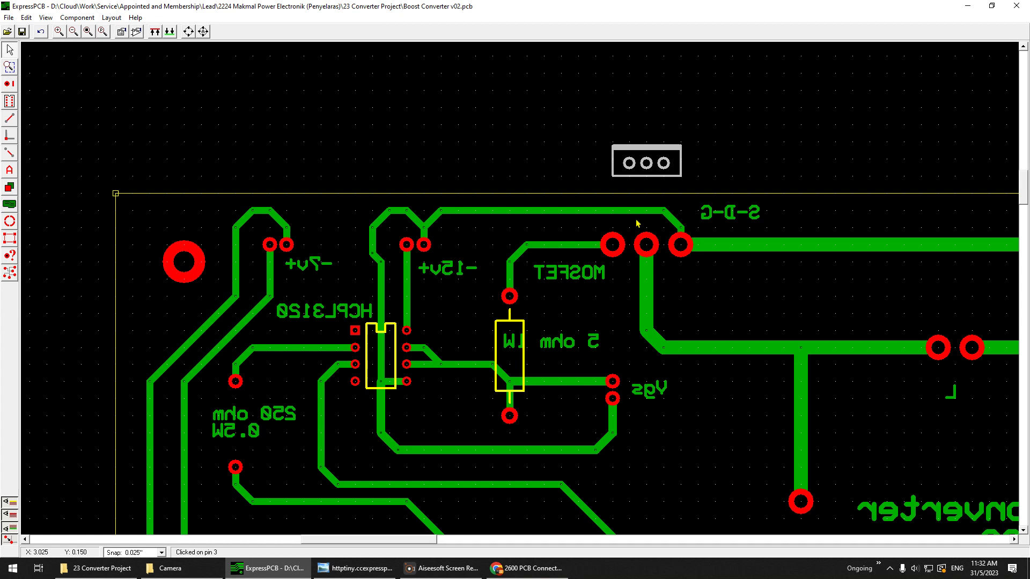
right_click(663, 151)
click(692, 156)
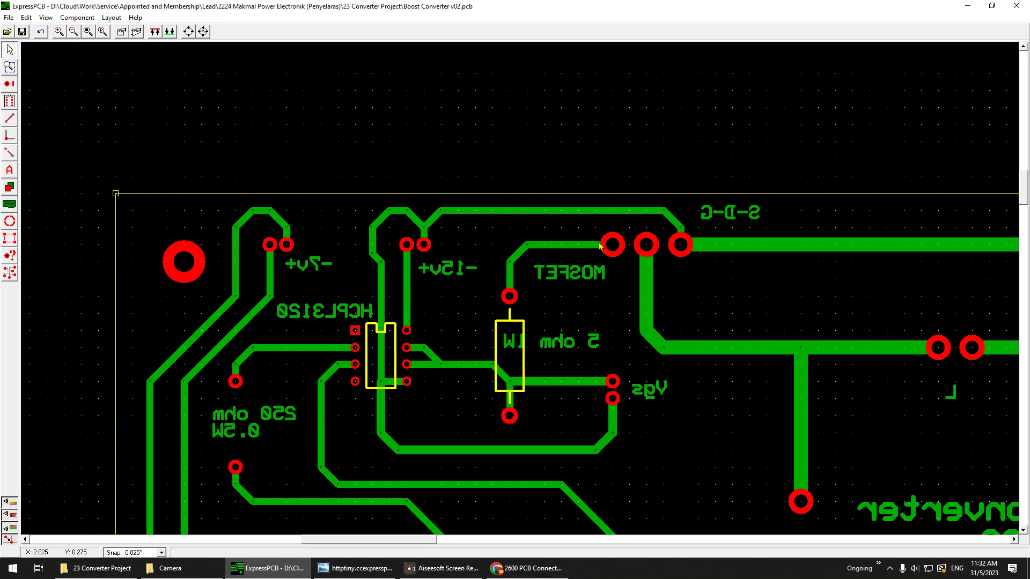
Step: Place another TO-220 component without mounting hole above the MOSFET pads to compare pad sizes, and delete it
scroll(679, 259, up, 1)
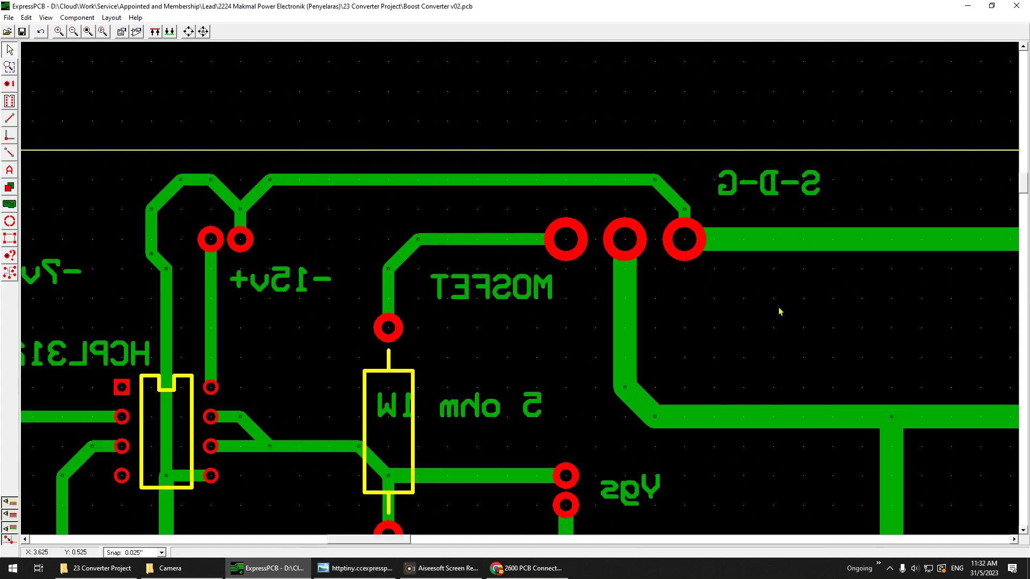
scroll(781, 310, up, 1)
middle_drag(671, 299, 763, 350)
scroll(762, 350, down, 1)
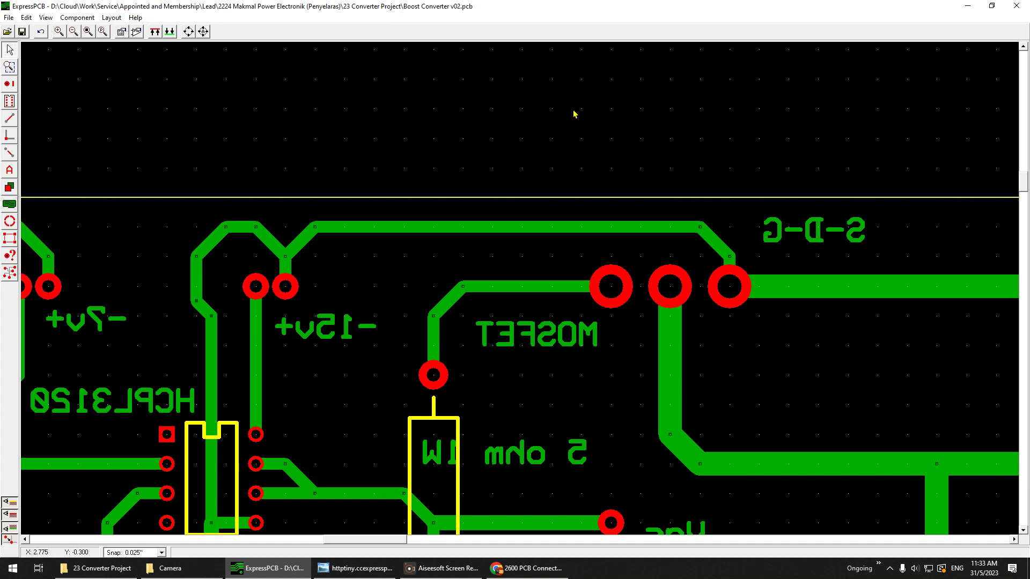
click(9, 101)
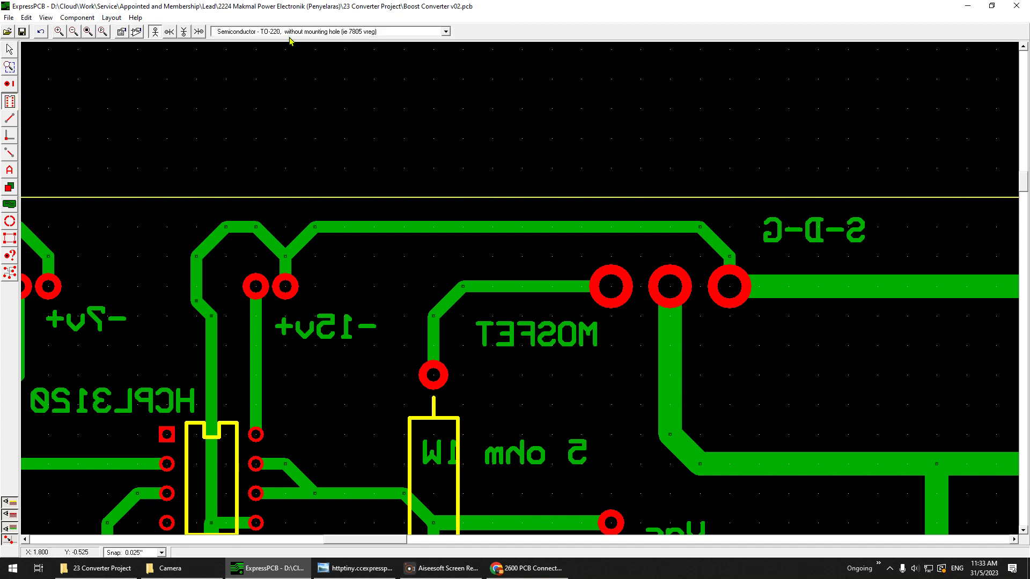
click(670, 139)
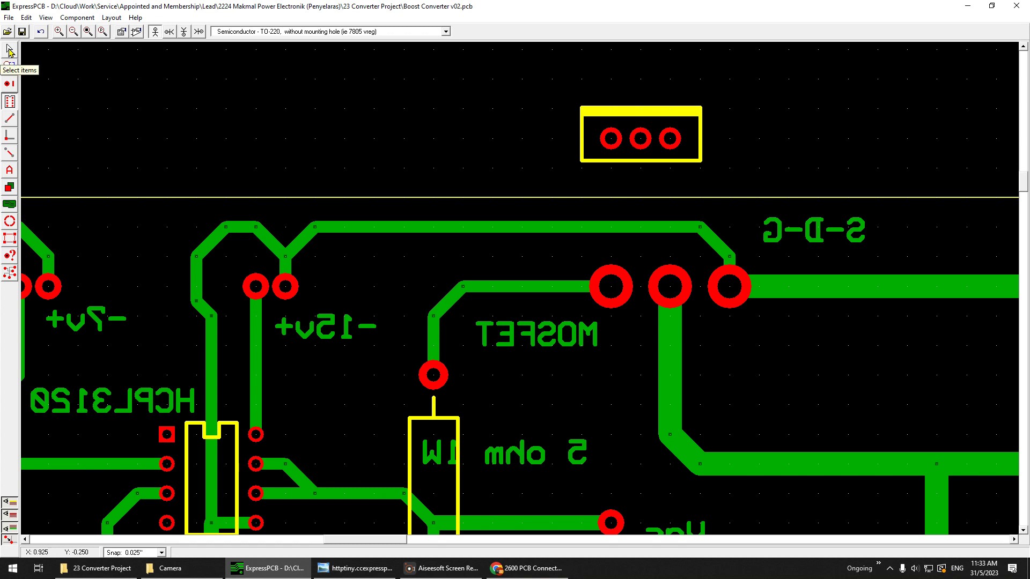
click(10, 50)
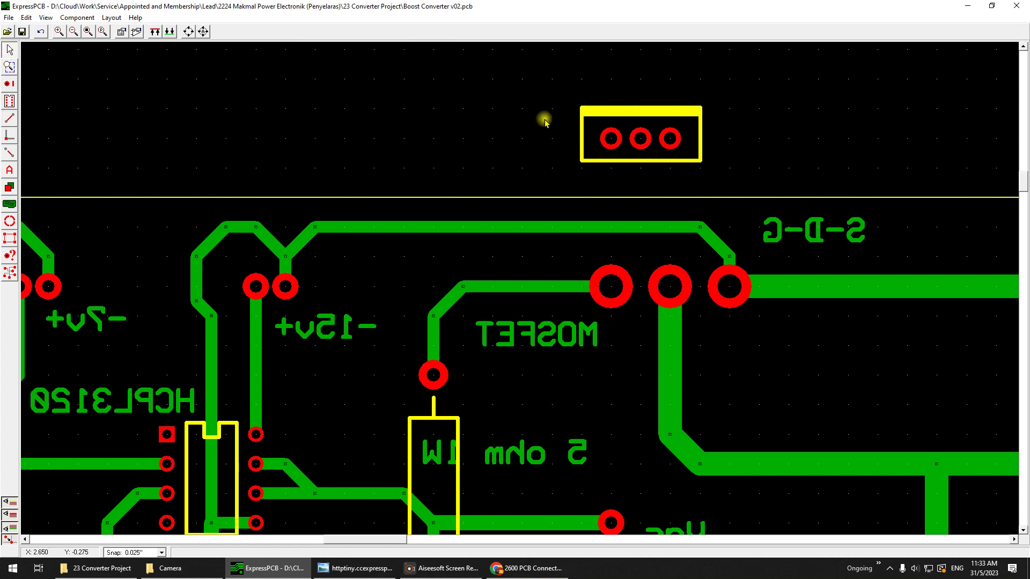
click(640, 141)
key(Delete)
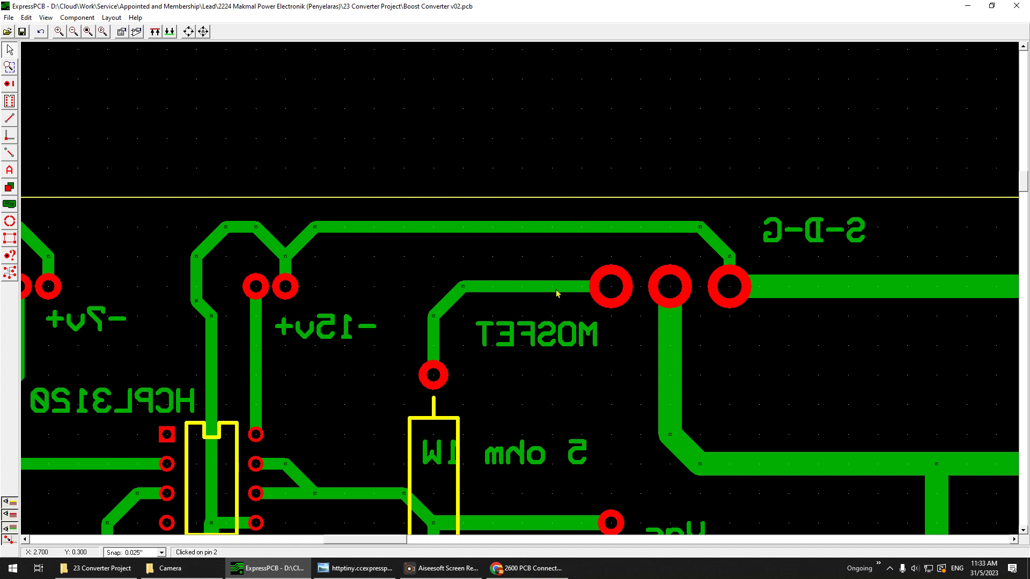
Step: Examine the MOSFET pads and the wide traces running to the inductor, diode and Vi terminal pads
scroll(661, 290, down, 1)
scroll(660, 287, up, 2)
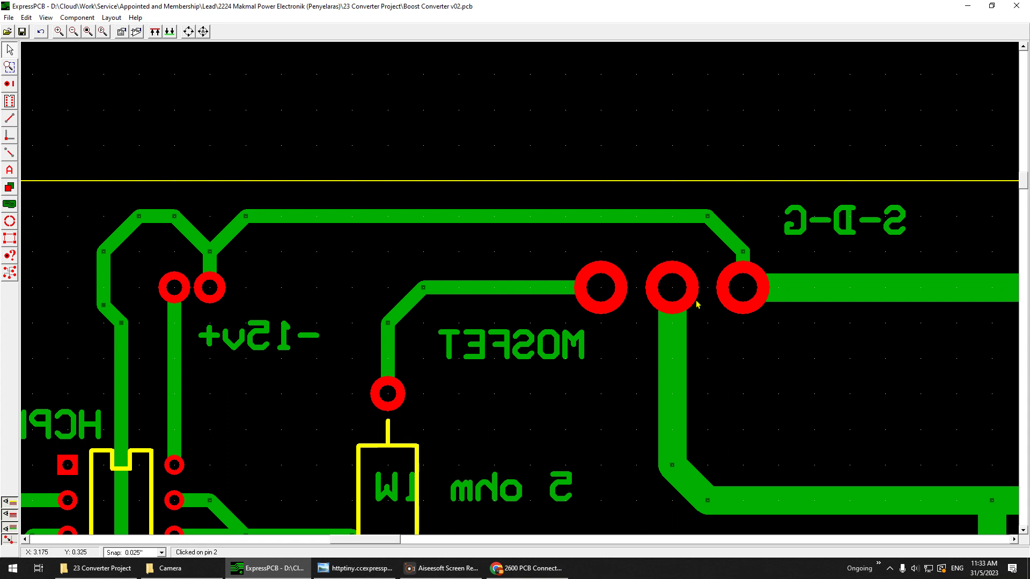
scroll(697, 305, down, 2)
middle_drag(872, 359, 563, 246)
scroll(660, 295, down, 2)
scroll(732, 360, up, 2)
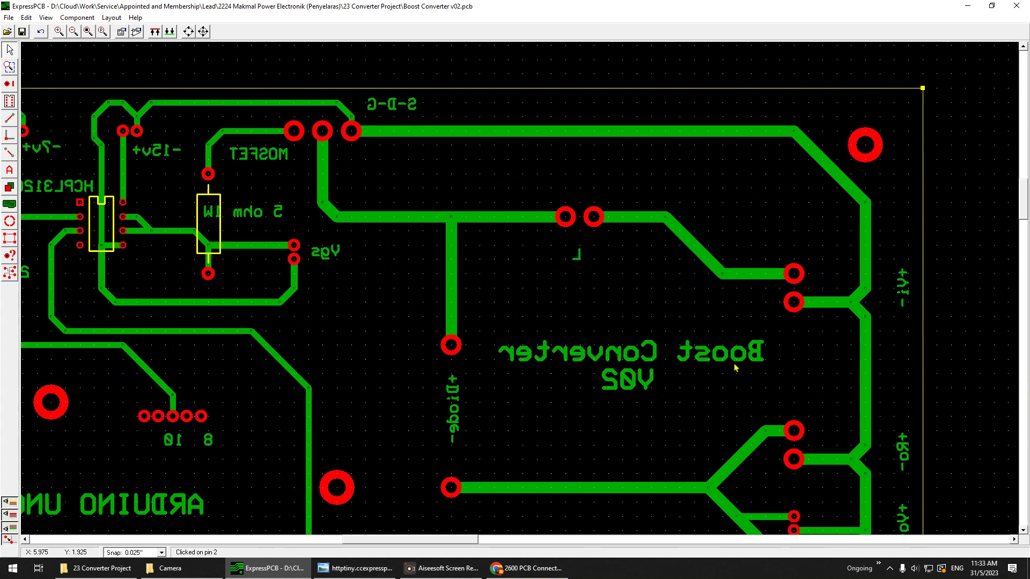
scroll(735, 366, up, 1)
middle_drag(698, 295, 800, 382)
scroll(756, 372, up, 4)
middle_drag(692, 303, 817, 439)
scroll(797, 425, down, 2)
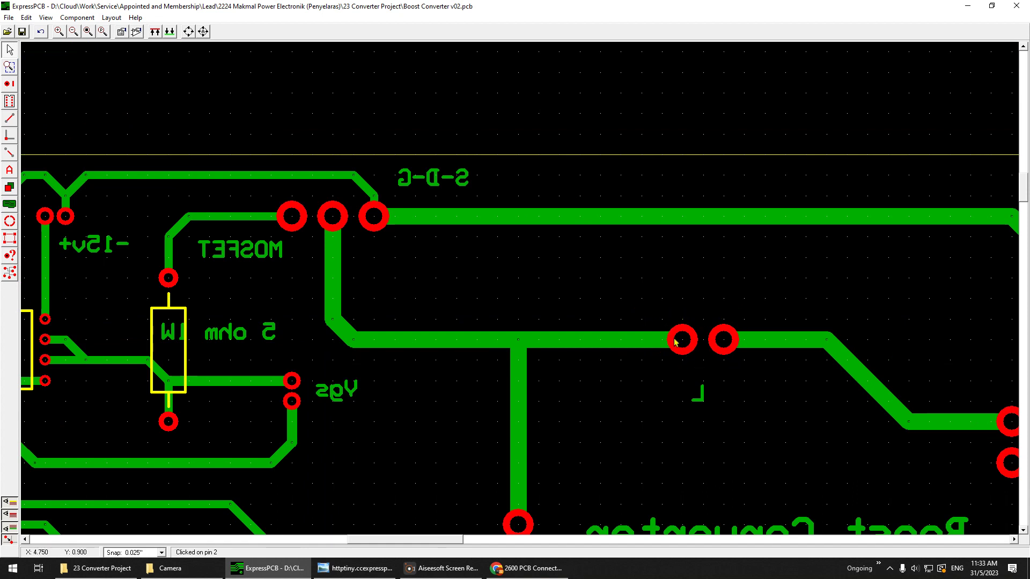
scroll(702, 329, down, 2)
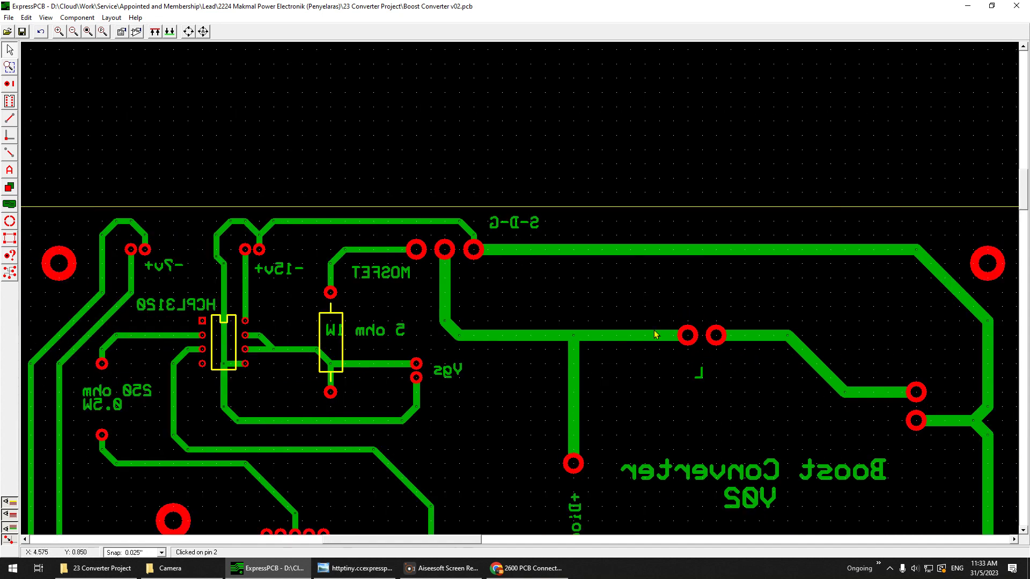
scroll(712, 358, down, 2)
middle_drag(720, 372, 694, 315)
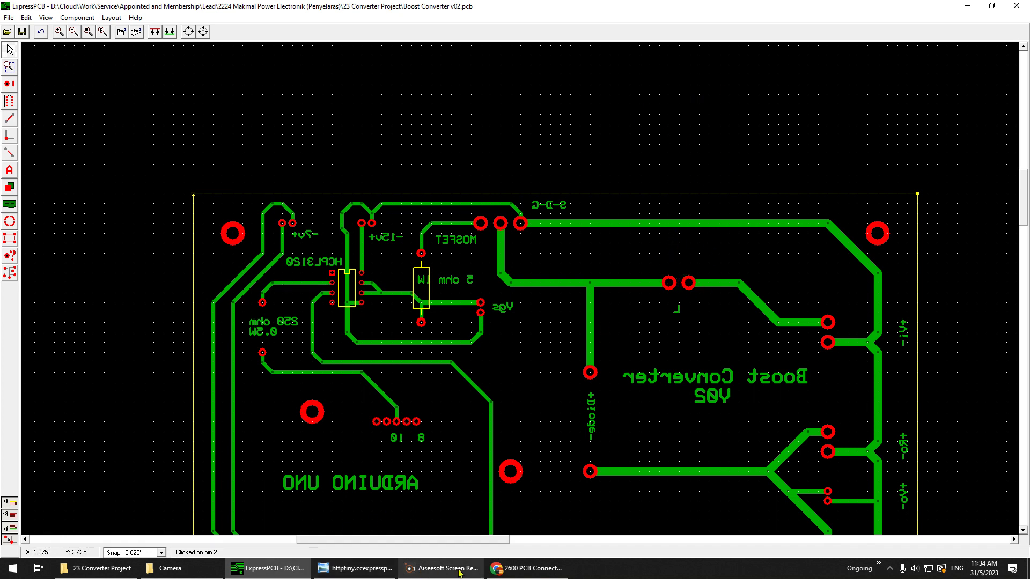
Step: Switch to the browser to view the Terminal Block DG128V-02 product page, and return to the ExpressPCB layout
click(511, 574)
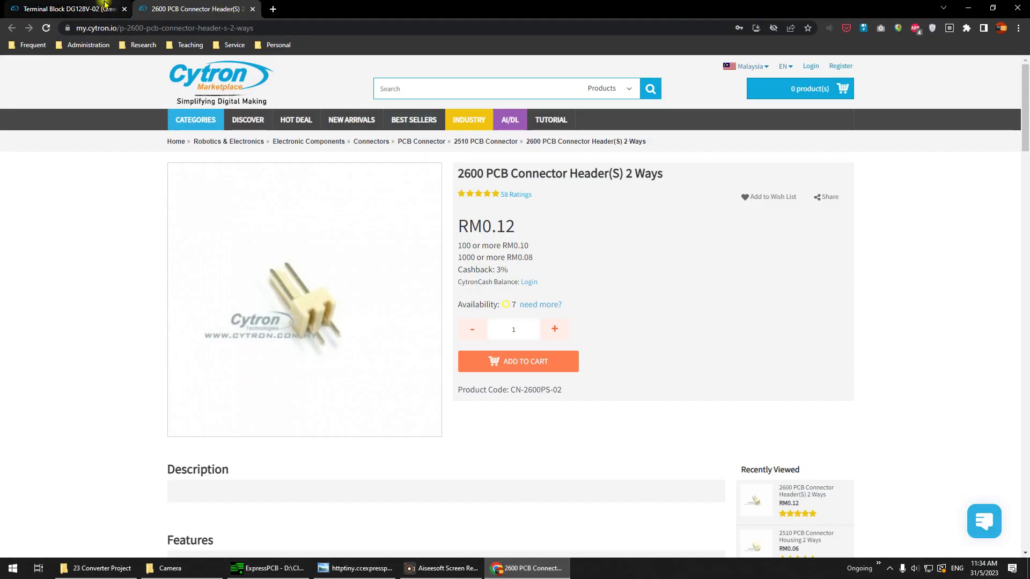
click(102, 6)
click(966, 7)
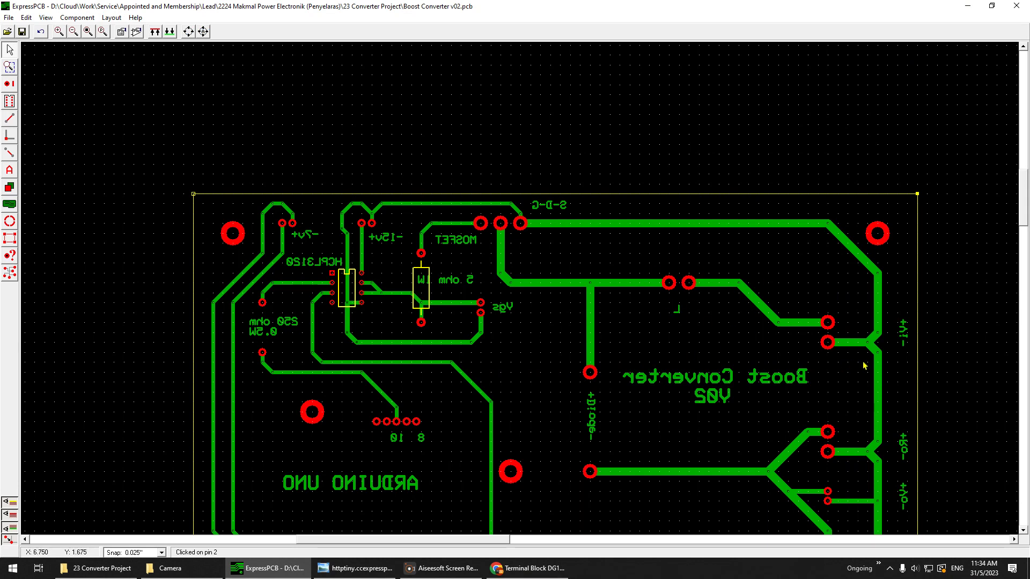
Step: Inspect the paired pads of the inductor, diode, Vi and Ro connections in the power stage
scroll(841, 436, up, 1)
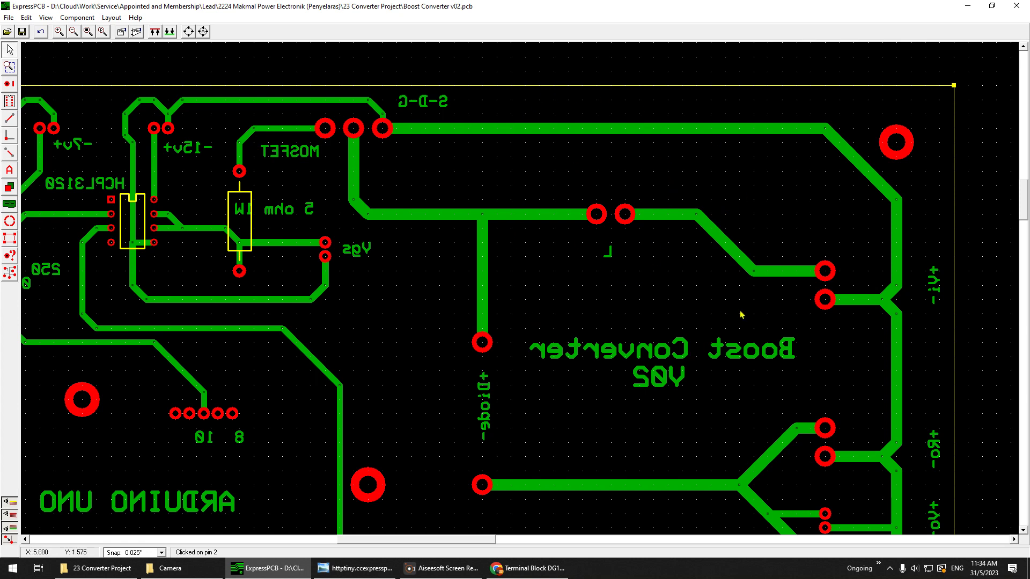
scroll(774, 369, down, 1)
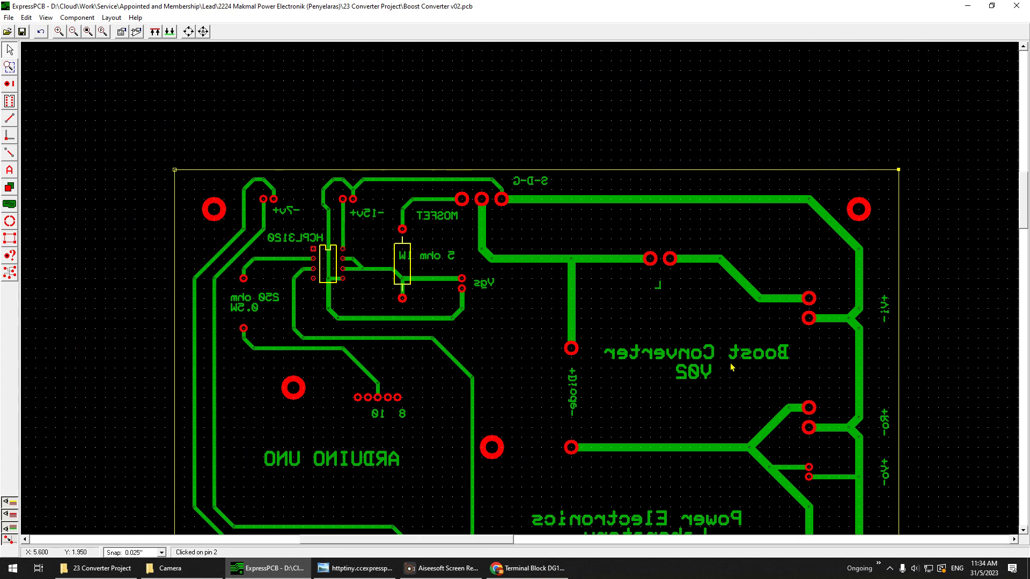
scroll(631, 341, up, 1)
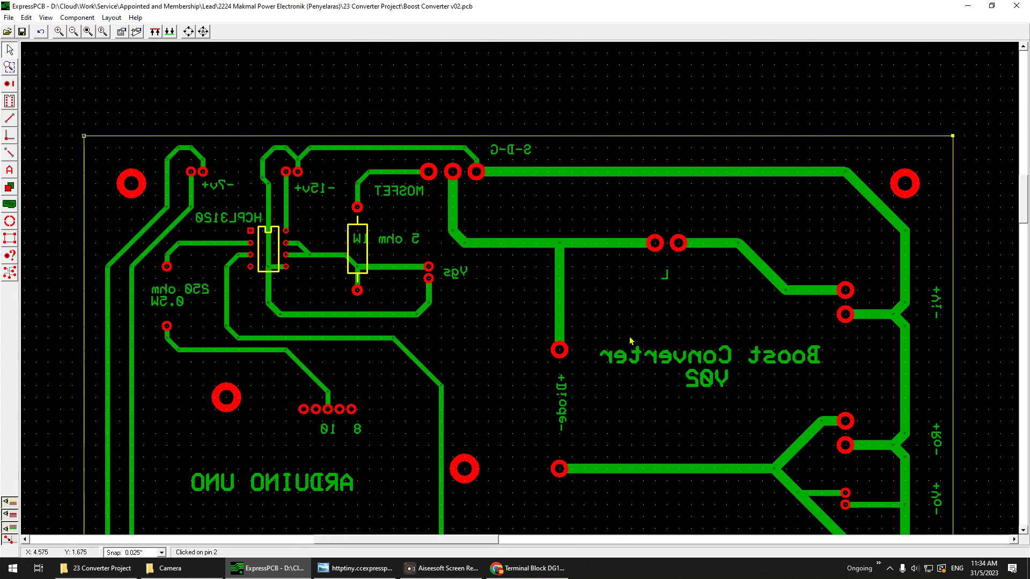
scroll(697, 333, down, 1)
scroll(659, 288, up, 1)
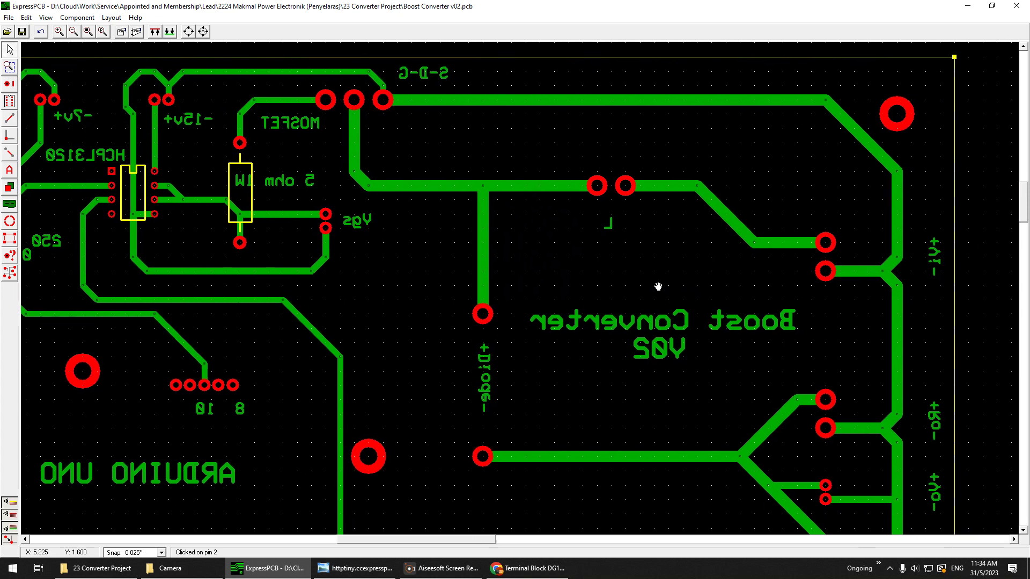
Step: Examine the power stage layout around the MOSFET, inductor, diode and Vi connections
scroll(677, 266, down, 1)
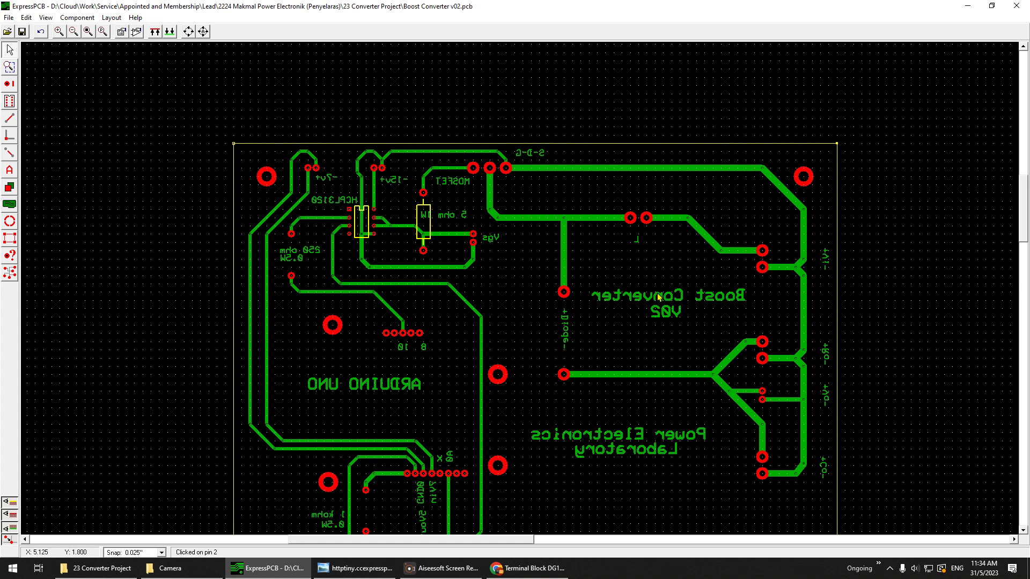
scroll(671, 310, up, 1)
scroll(681, 322, down, 3)
scroll(682, 322, up, 2)
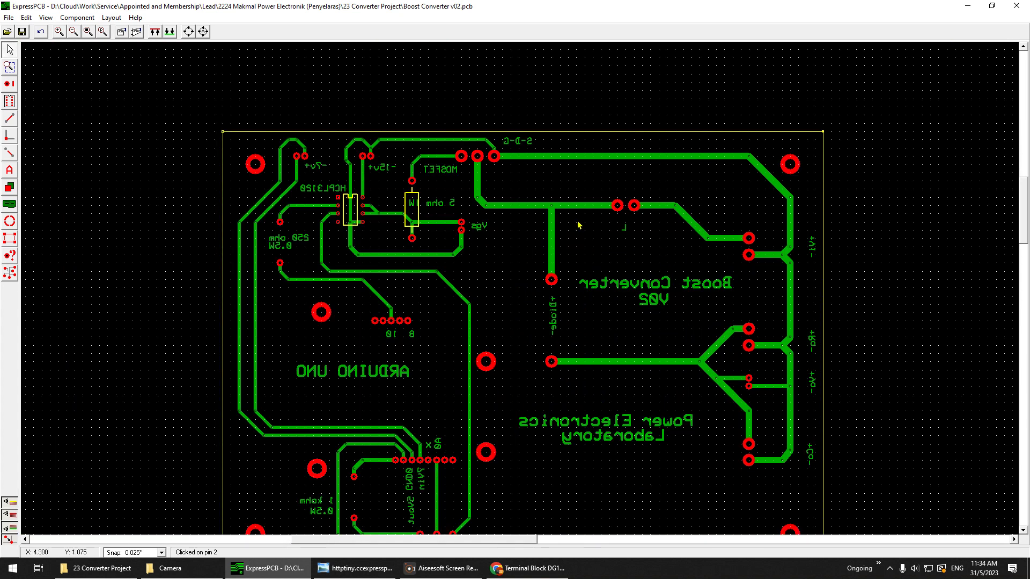
scroll(590, 241, up, 2)
scroll(623, 292, down, 2)
scroll(623, 302, up, 2)
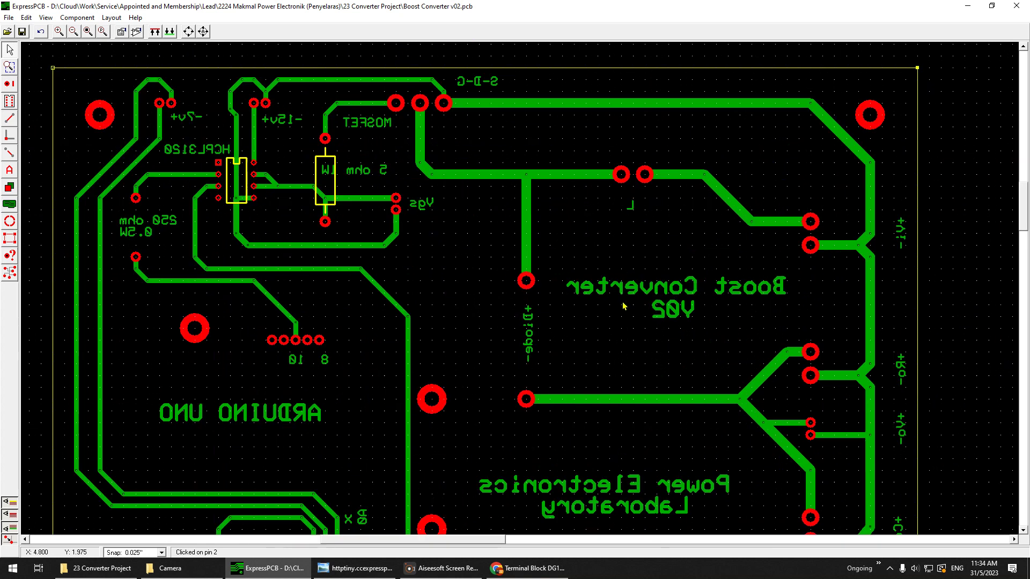
middle_drag(718, 330, 533, 306)
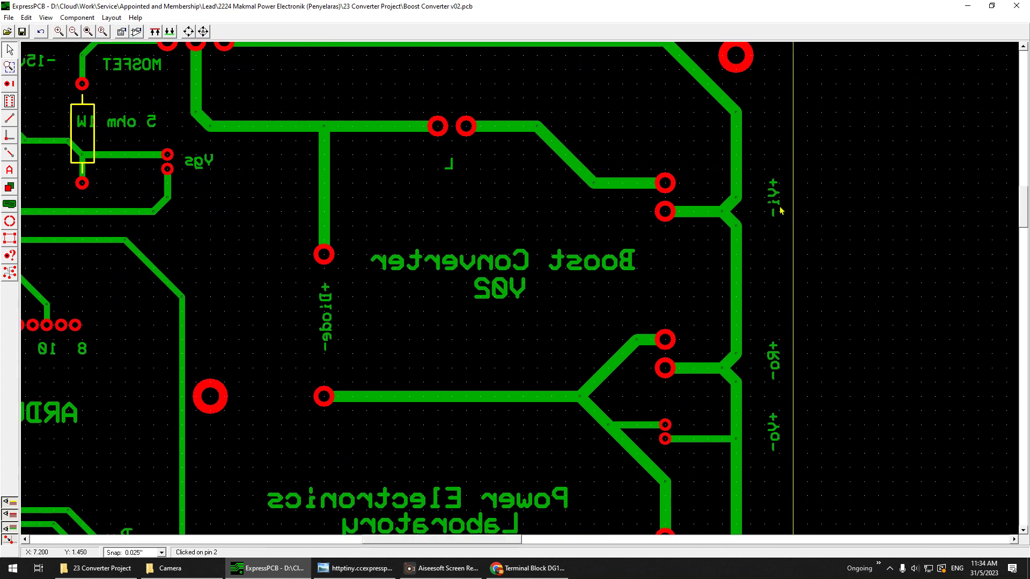
Step: Check the text properties of the +Vi- label beside the input terminal pads, leaving them unchanged
scroll(781, 209, up, 3)
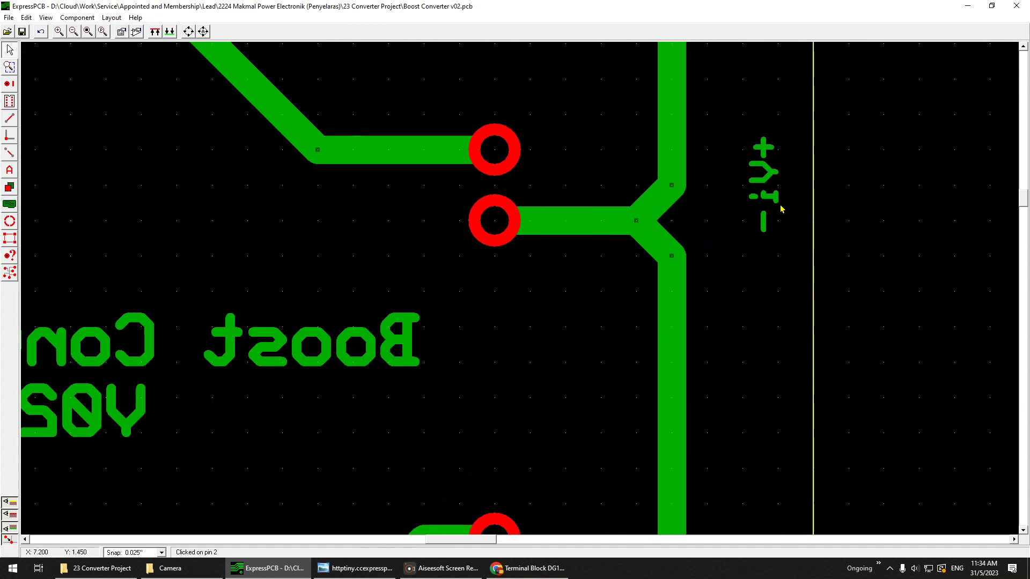
scroll(775, 207, down, 2)
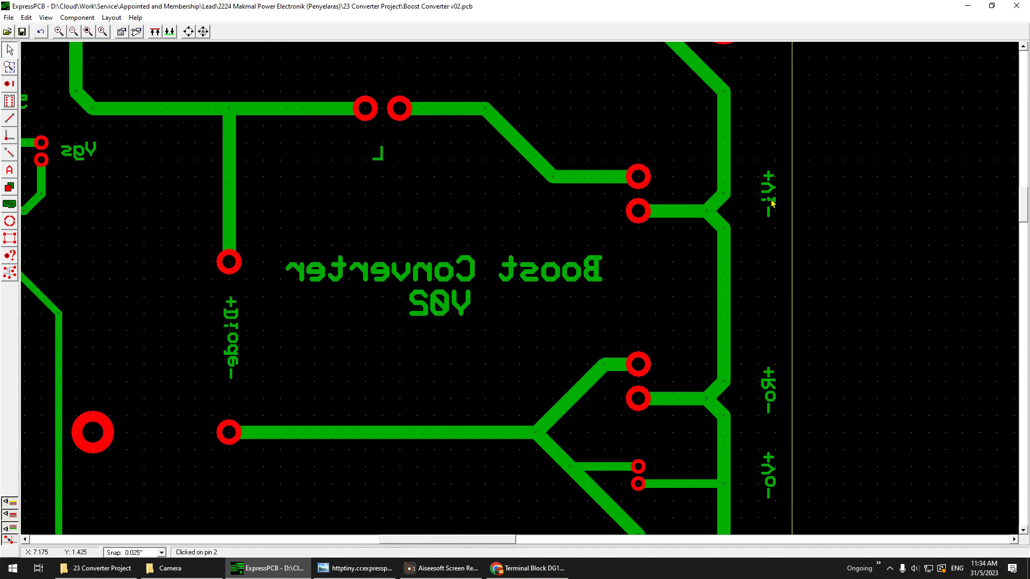
scroll(772, 203, up, 1)
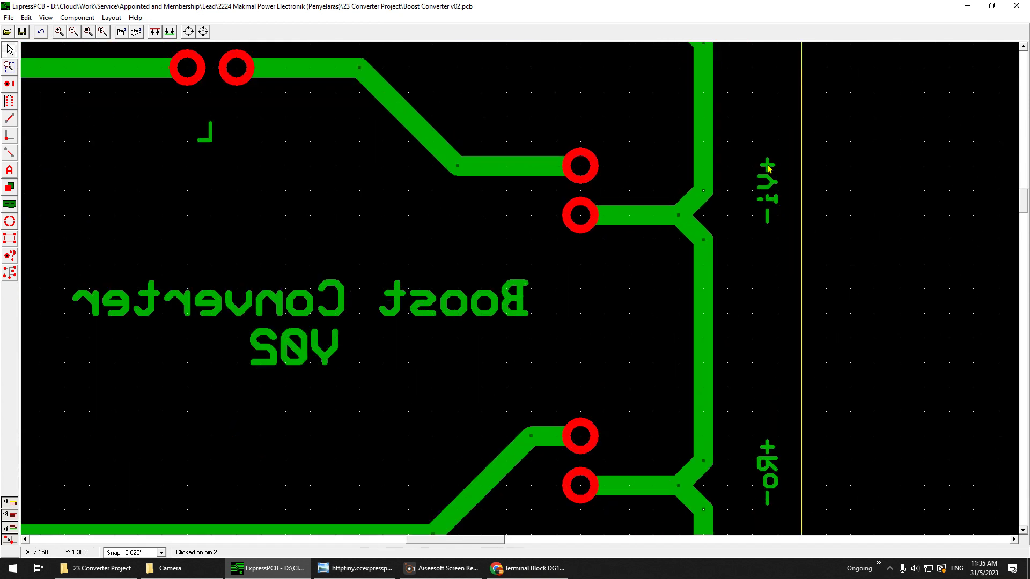
double_click(771, 189)
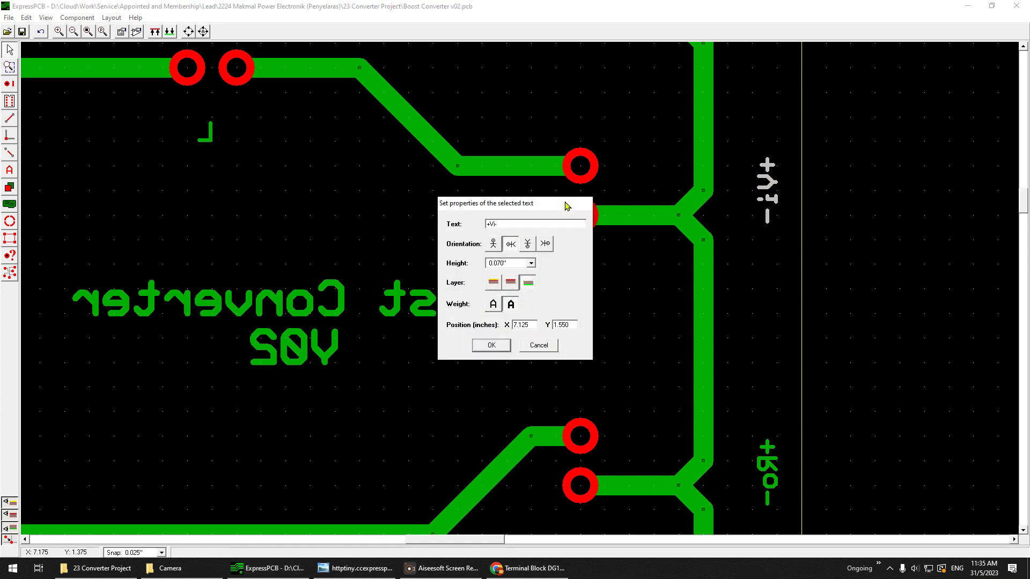
click(536, 348)
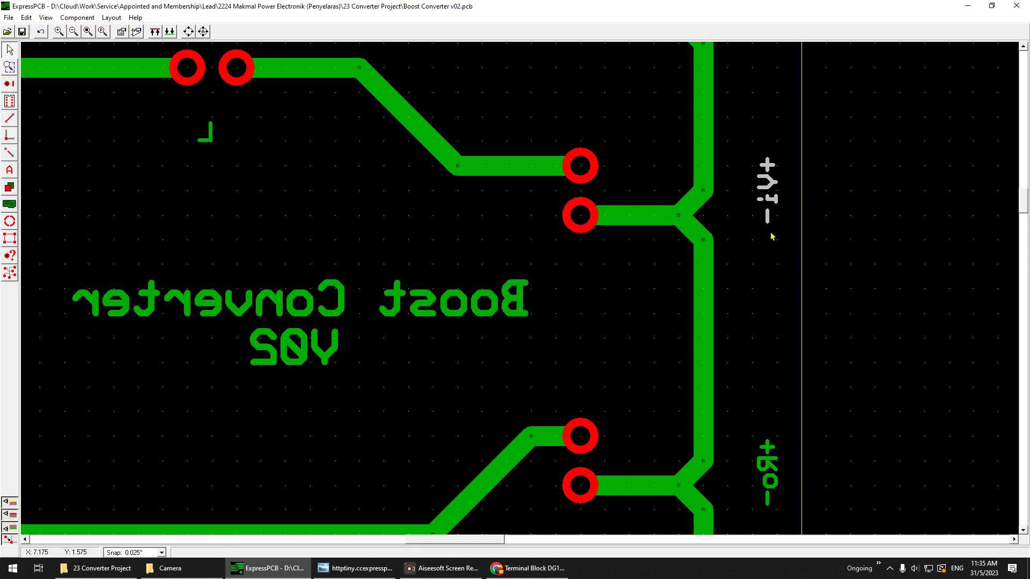
scroll(713, 236, down, 1)
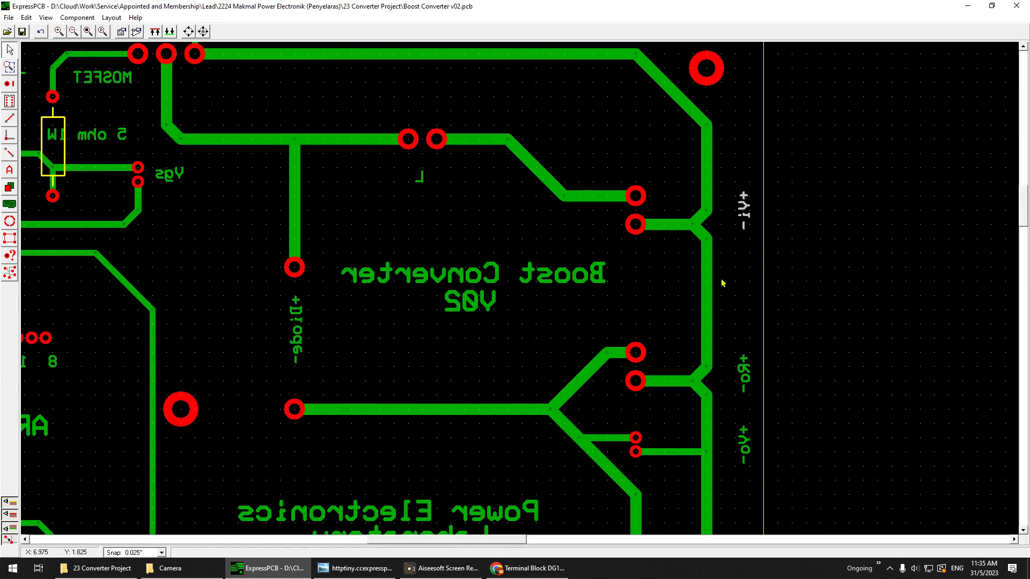
Step: Examine the Ro, Vo, Co, diode and inductor labels beside their pads in the power stage
middle_drag(732, 407, 721, 318)
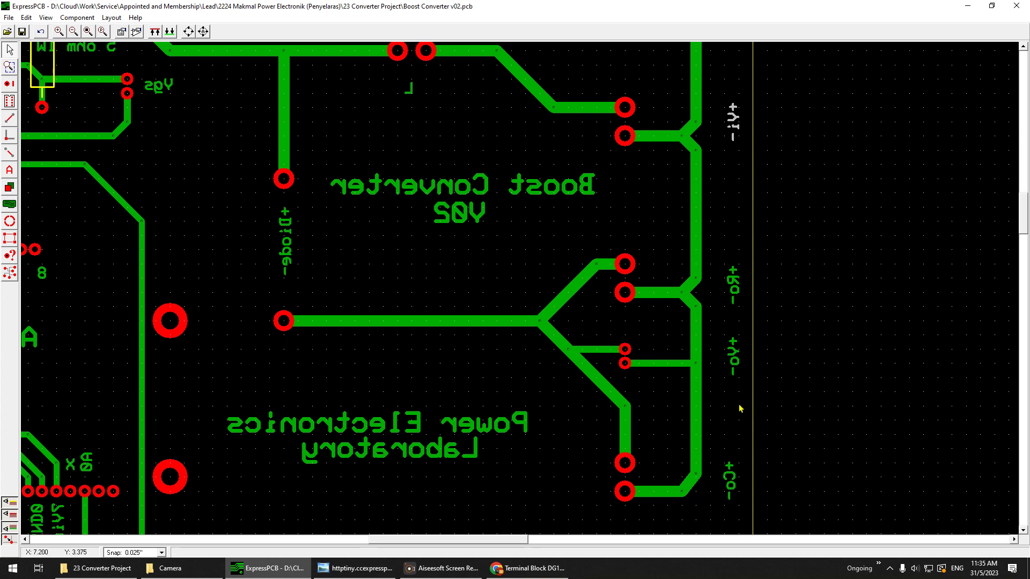
middle_drag(516, 478, 745, 484)
middle_drag(526, 237, 679, 296)
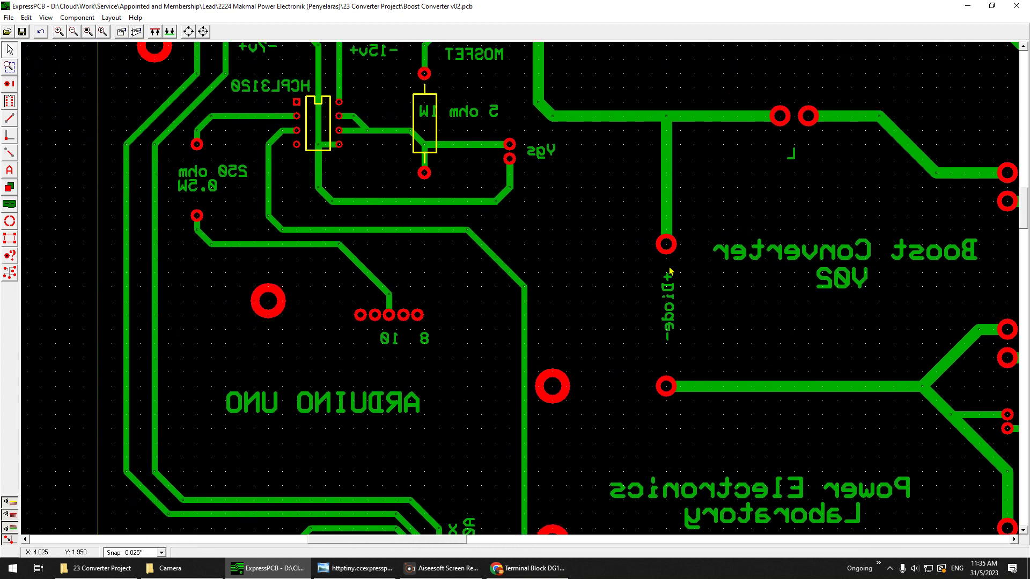
middle_drag(816, 166, 851, 318)
scroll(840, 326, down, 3)
scroll(727, 236, down, 2)
scroll(775, 457, up, 4)
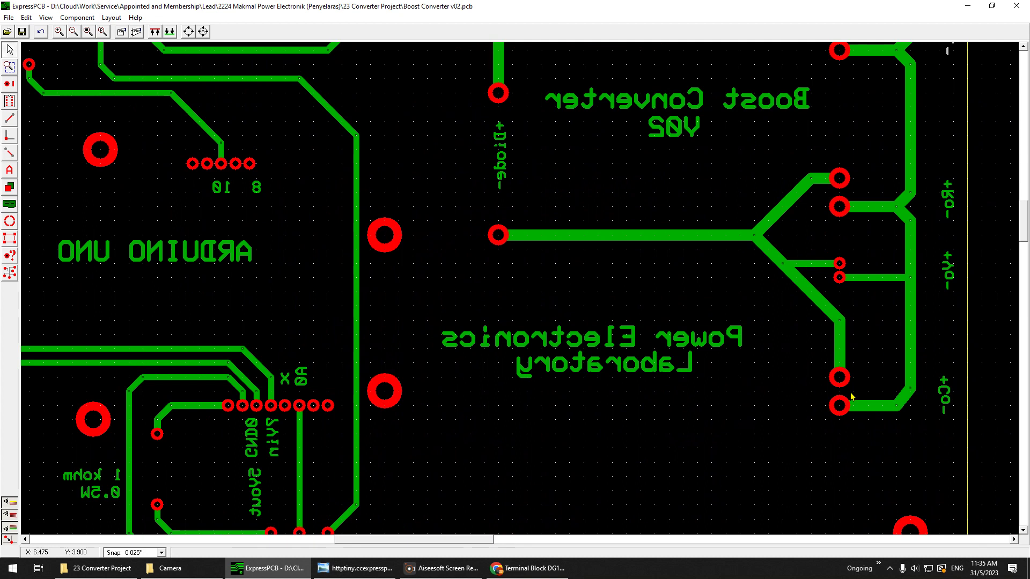
scroll(668, 364, down, 1)
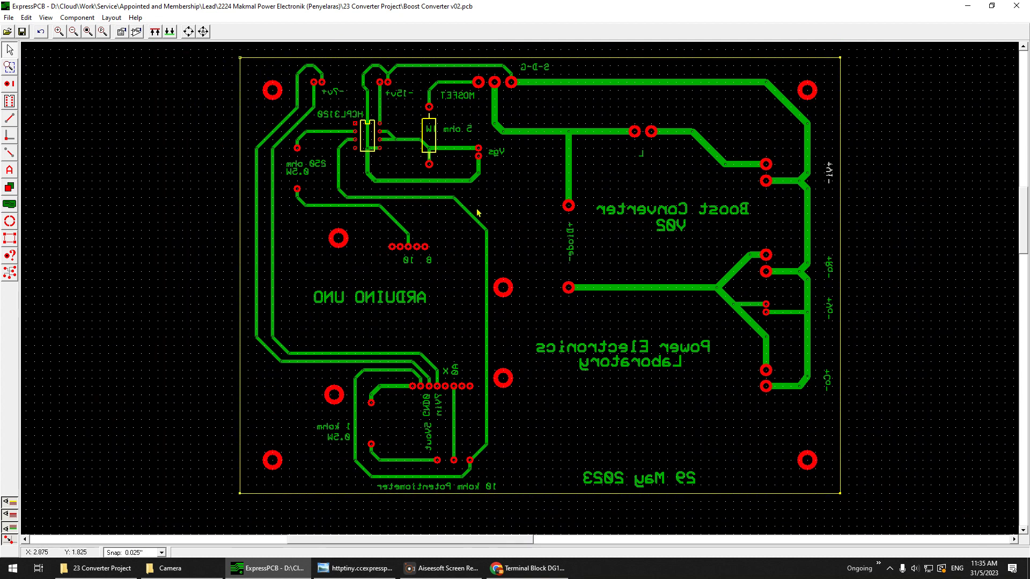
Step: Select in turn the five Arduino Uno header pads near the 8 and 10 labels to point them out
middle_drag(477, 213, 697, 294)
scroll(639, 338, up, 2)
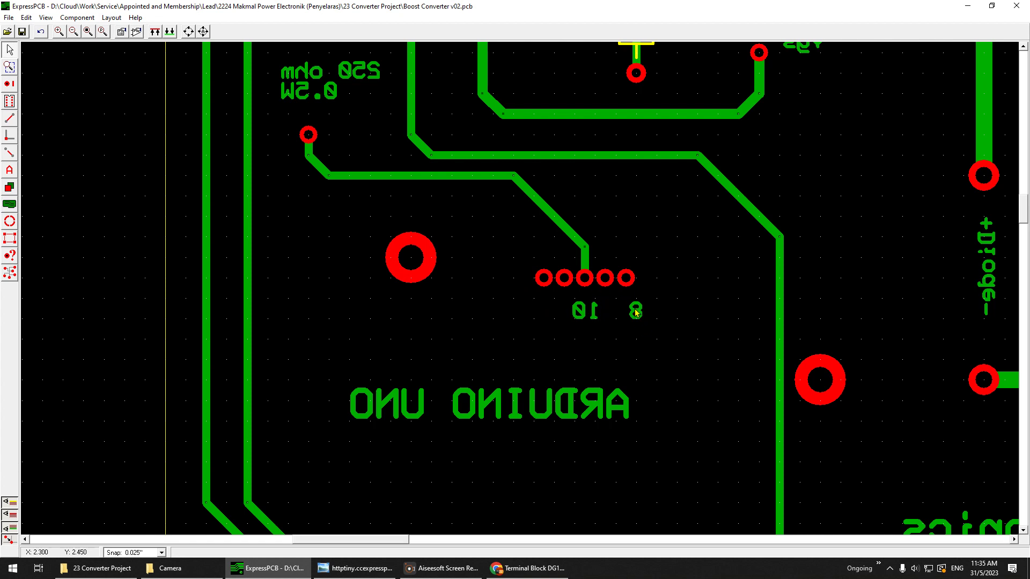
click(628, 279)
click(603, 279)
click(584, 279)
click(564, 278)
click(544, 278)
click(718, 283)
Step: Inspect the Arduino Uno header pads labelled A0, 7Vin and GND, and the trace to the 1 kohm resistor
scroll(697, 384, down, 5)
scroll(699, 456, up, 5)
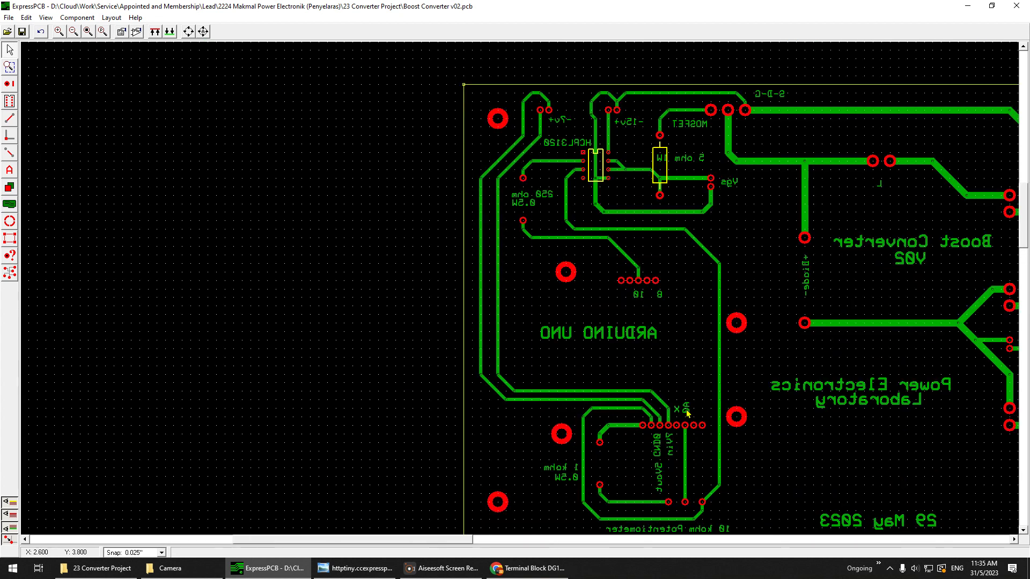
middle_drag(690, 352, 654, 220)
click(643, 371)
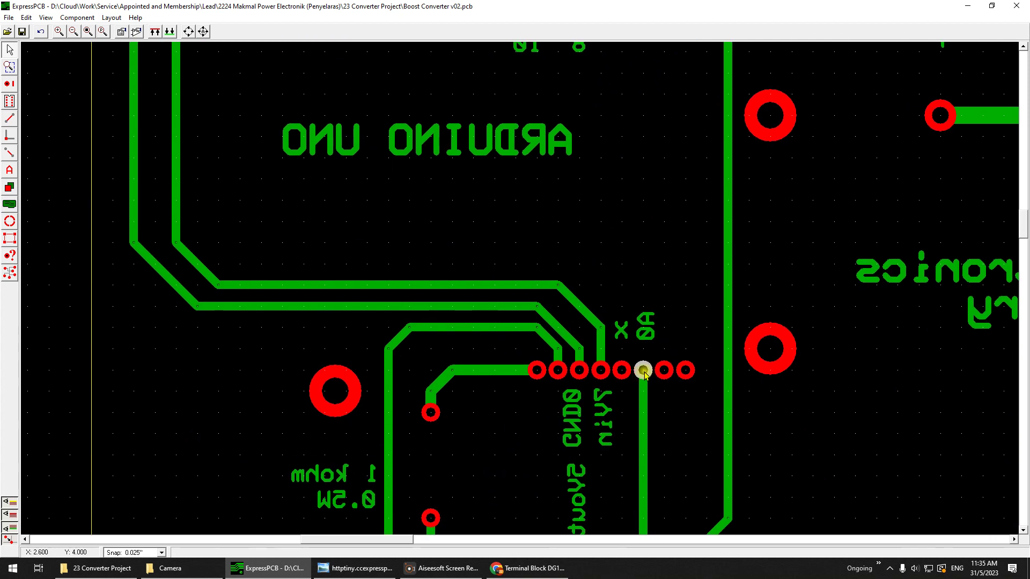
scroll(666, 370, down, 3)
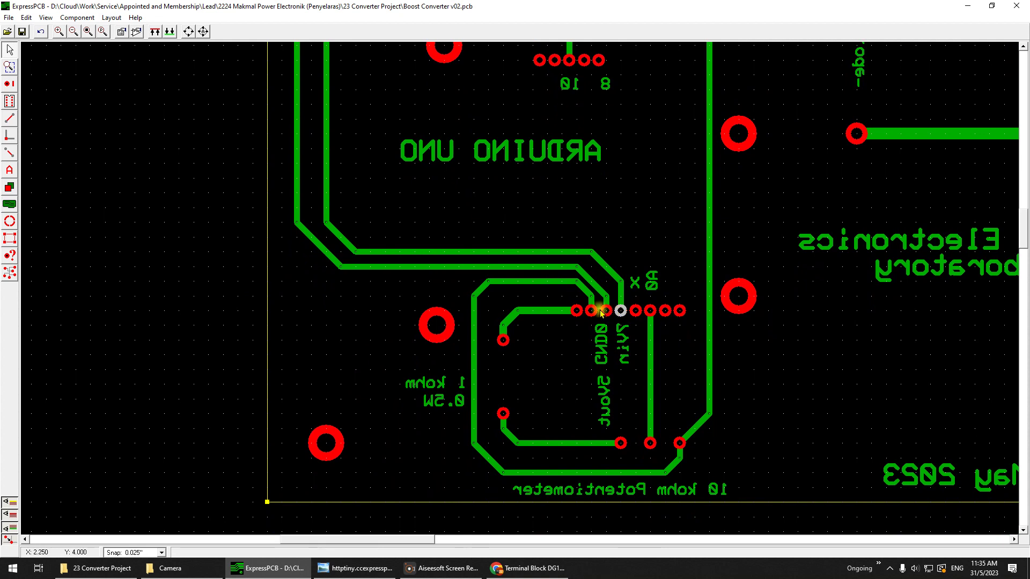
click(568, 311)
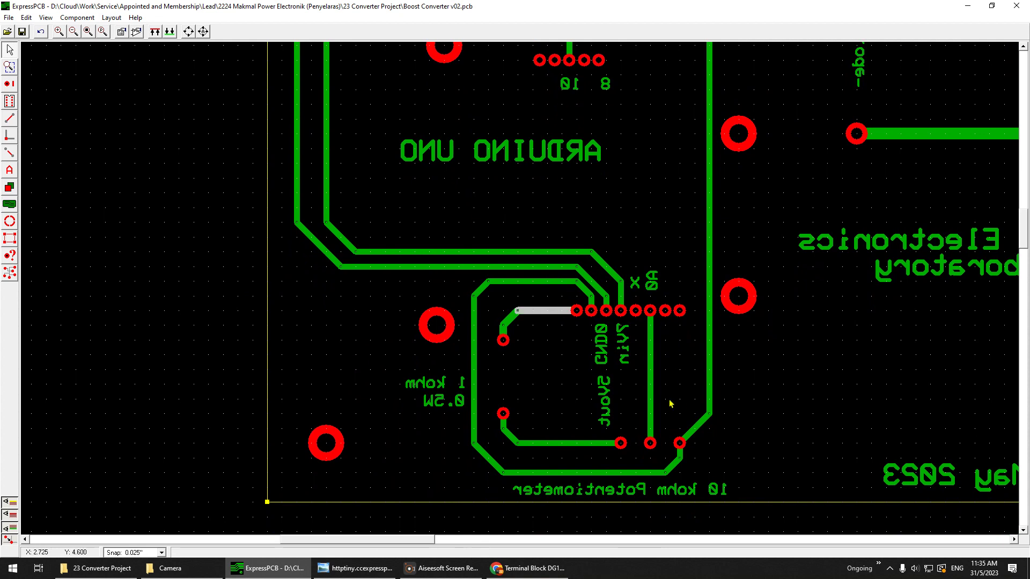
Step: Move the 5Vout label beside the GND label, near the end header pad wired to the 1 kohm resistor
click(604, 401)
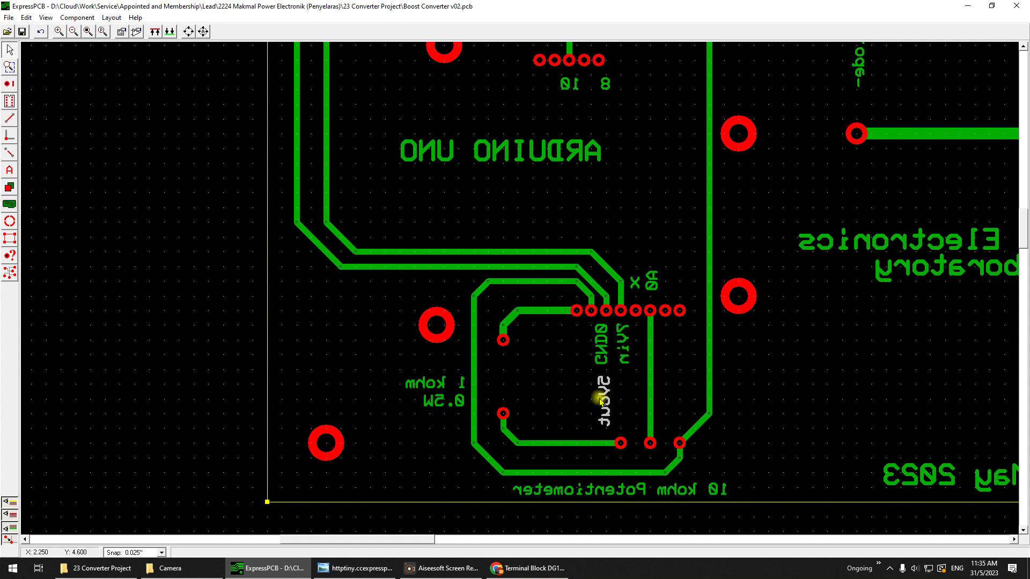
mouse_move(602, 397)
mouse_down()
mouse_move(554, 363)
mouse_move(561, 351)
mouse_up()
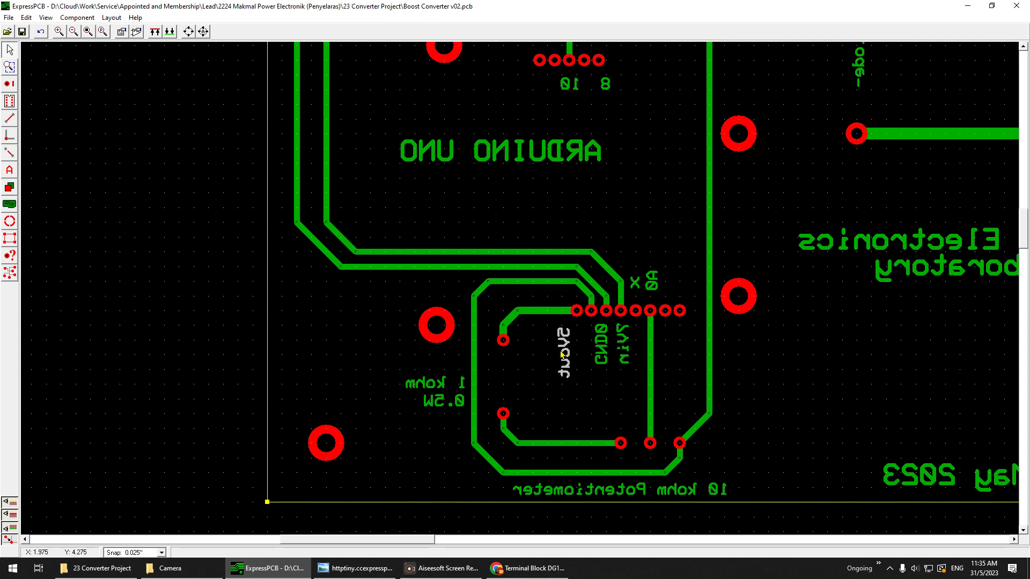
click(622, 381)
Step: Examine the 1 kohm 0.5W resistor and 10 kohm potentiometer labels, and the Arduino Uno header labels
scroll(592, 328, down, 4)
scroll(593, 324, up, 3)
scroll(542, 396, up, 5)
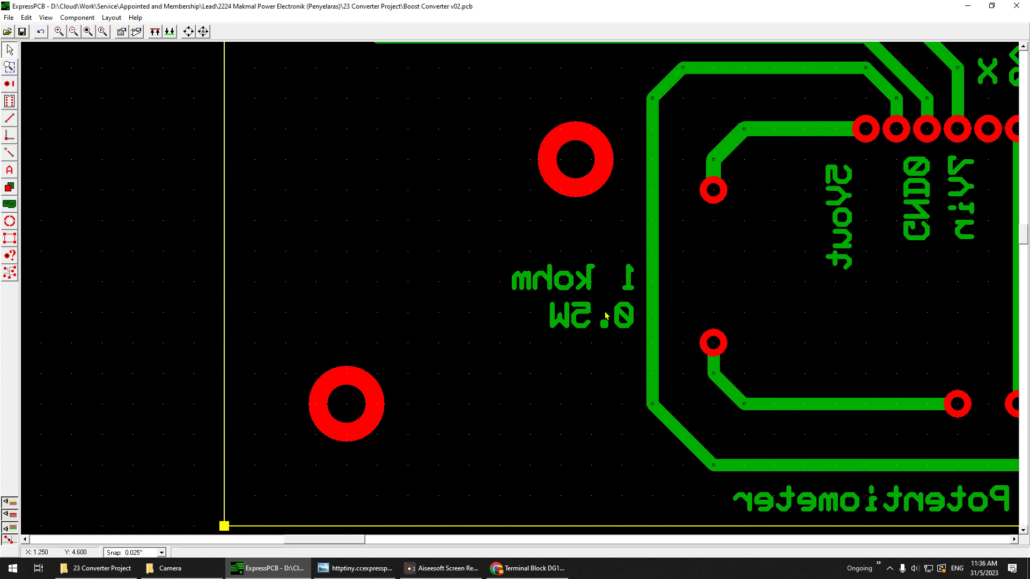
scroll(607, 315, down, 2)
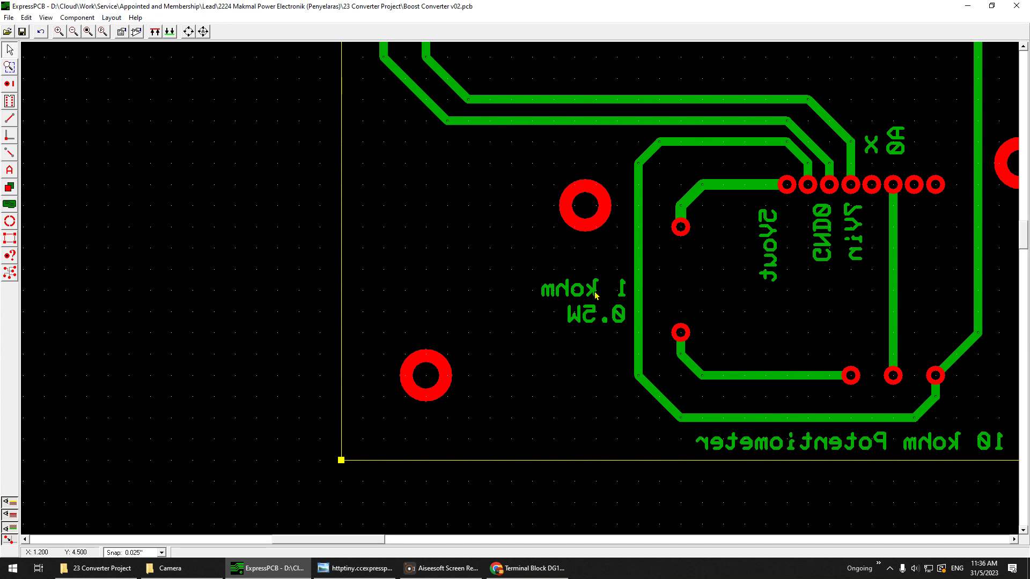
scroll(616, 337, down, 2)
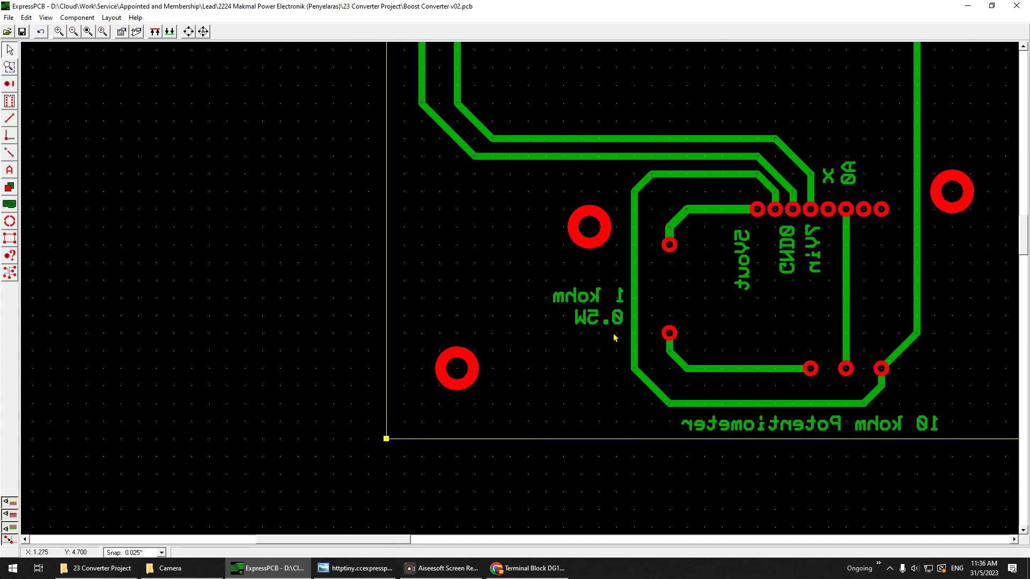
scroll(615, 333, up, 3)
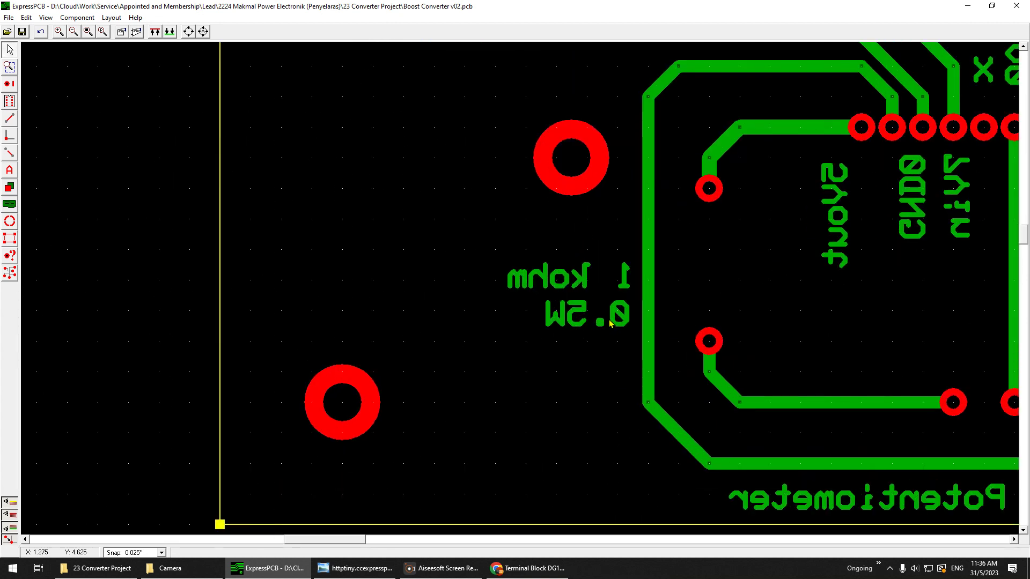
scroll(572, 322, down, 3)
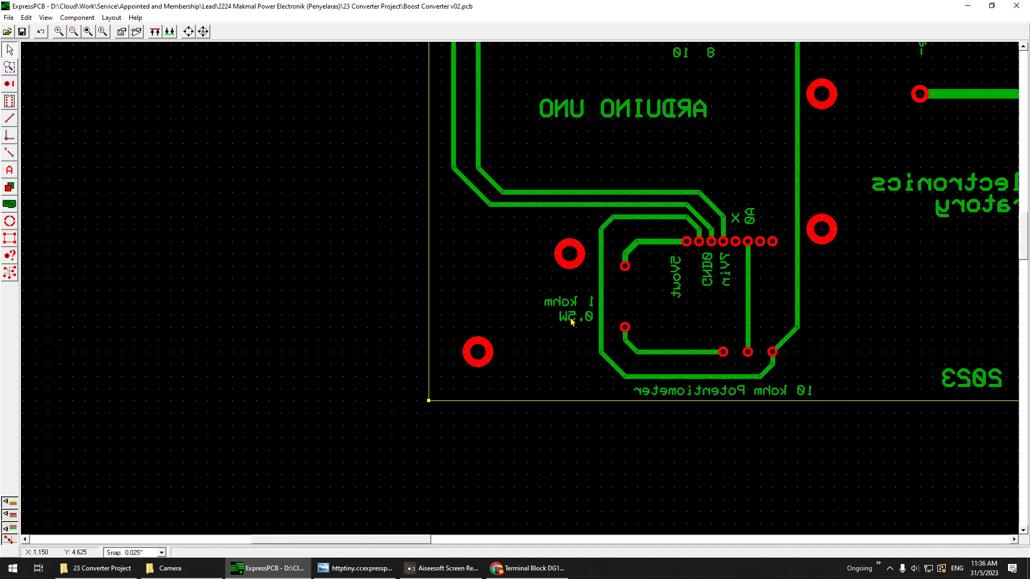
scroll(789, 364, up, 2)
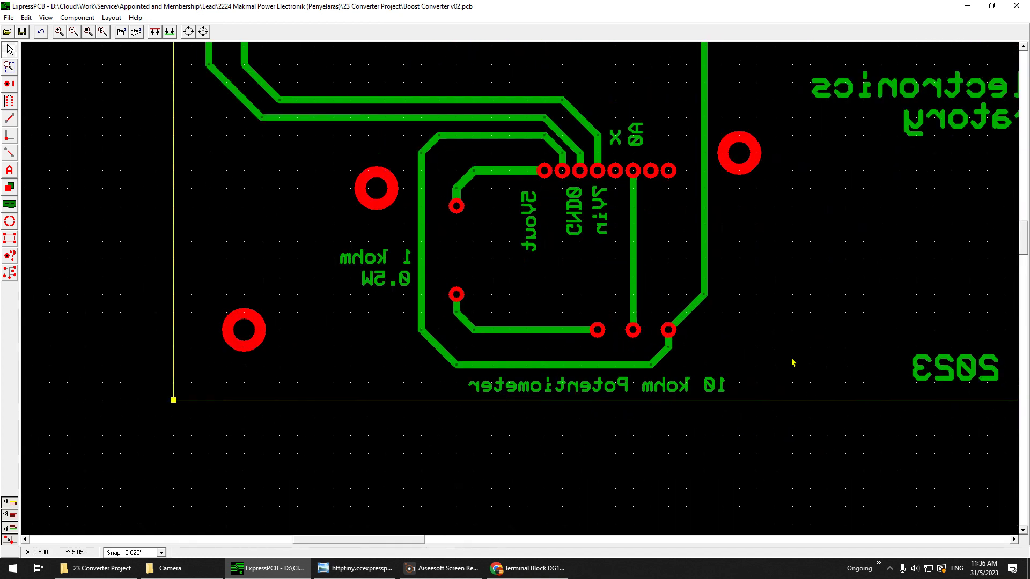
scroll(793, 361, down, 2)
middle_drag(806, 289, 752, 365)
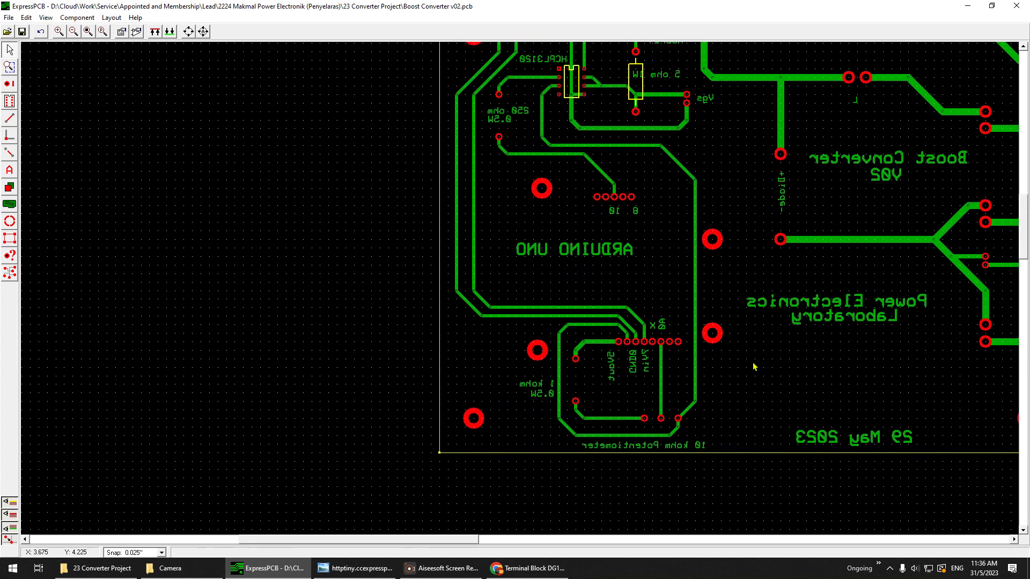
scroll(635, 383, up, 1)
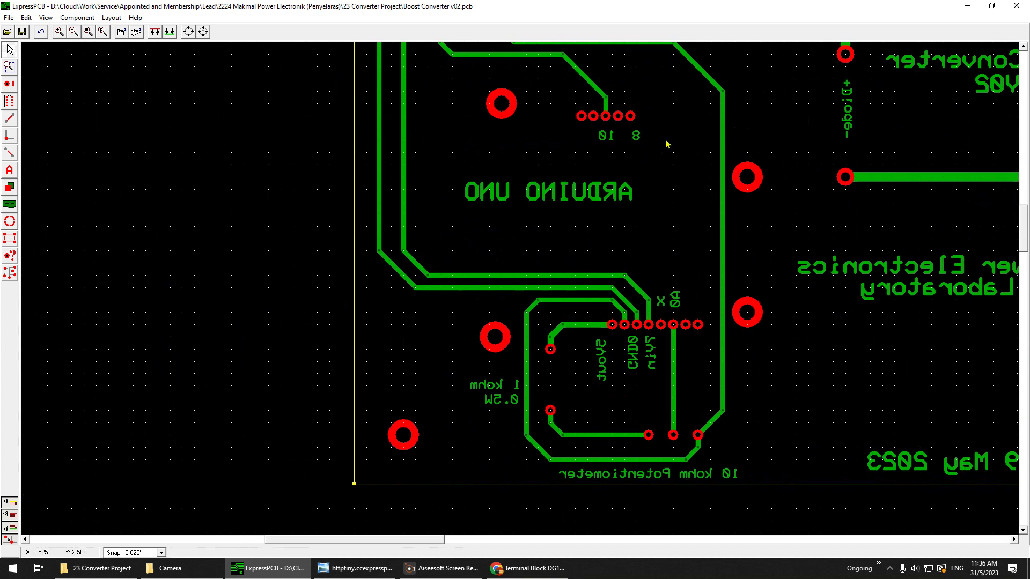
middle_drag(660, 144, 556, 276)
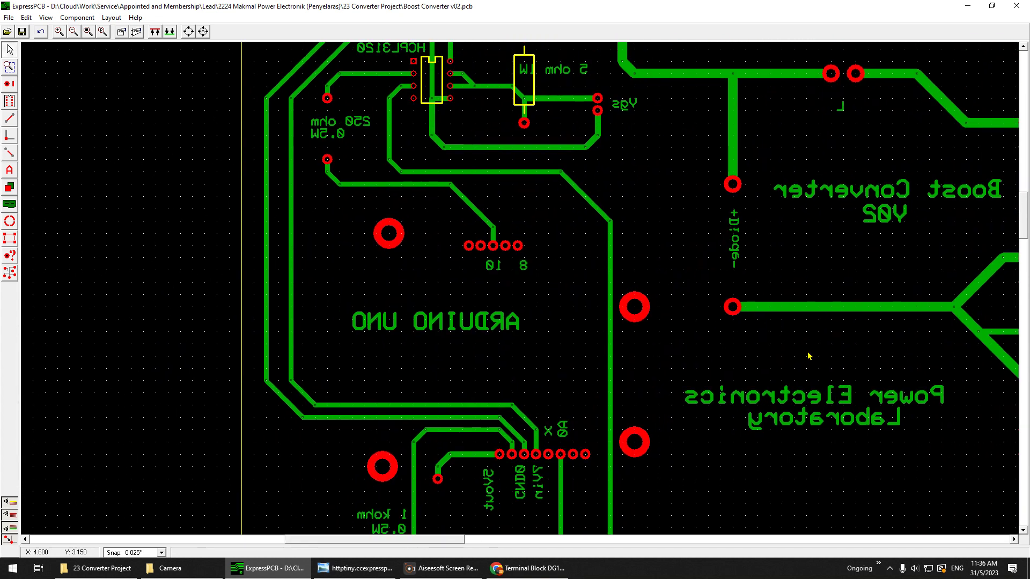
Step: Select the Boost Converter and V02 title texts in turn to point out the board's name and version
scroll(907, 429, down, 2)
middle_drag(953, 427, 830, 405)
scroll(817, 376, up, 2)
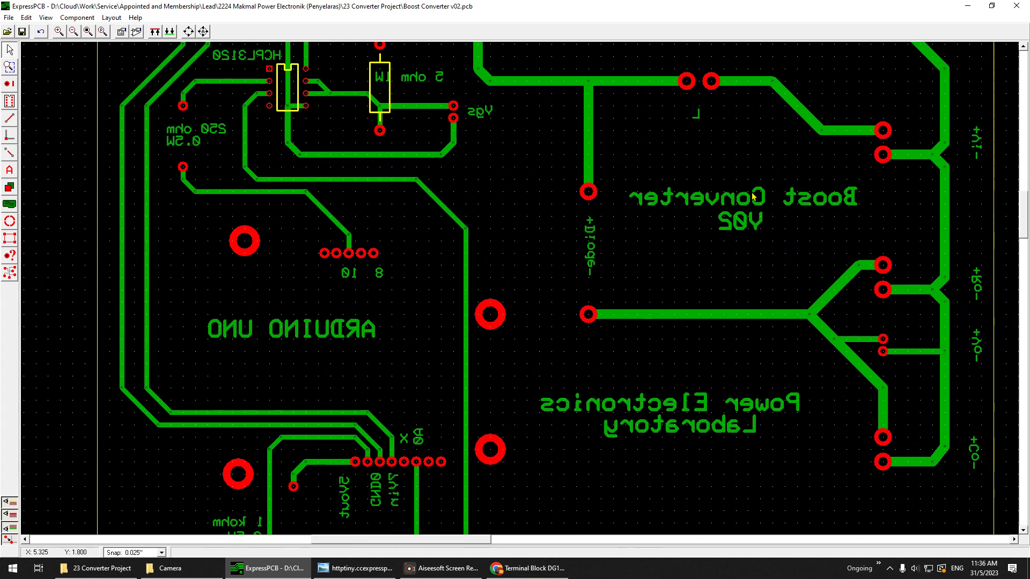
click(765, 197)
click(742, 220)
click(743, 199)
click(741, 215)
click(740, 201)
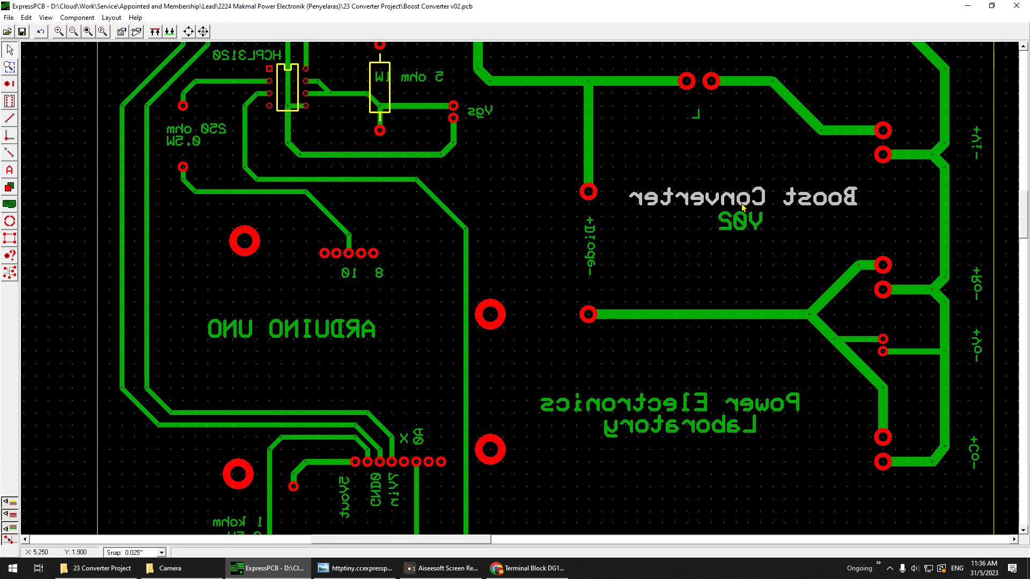
click(749, 218)
click(759, 202)
click(752, 218)
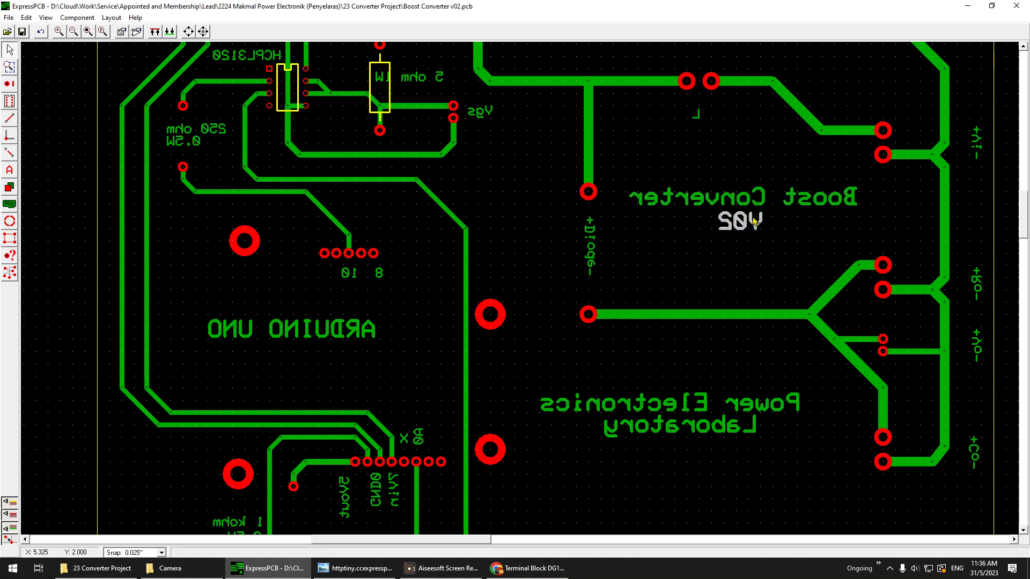
Step: Select the Power Electronics Laboratory text lines below the power stage to point them out
scroll(806, 323, down, 1)
scroll(818, 422, up, 1)
middle_drag(818, 421, 834, 332)
click(716, 259)
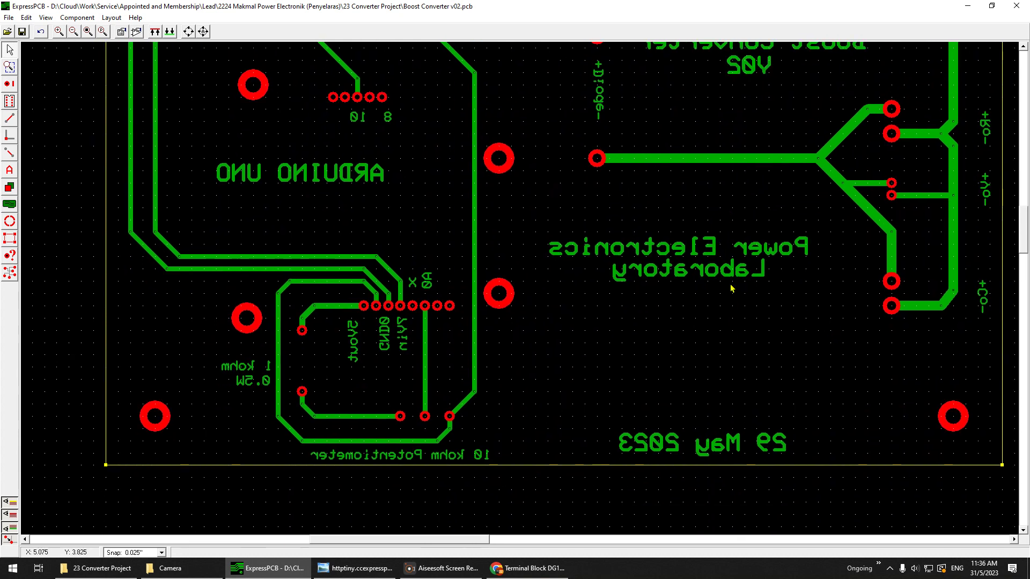
click(730, 268)
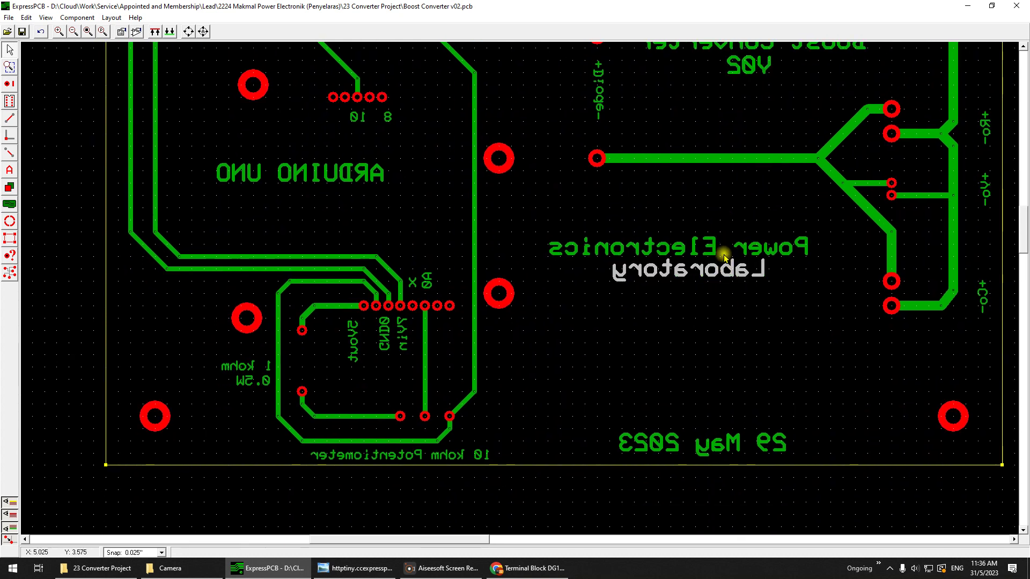
Step: Select the Power Electronics text, the Laboratory text and the 29 May 2023 date in turn to point them out
click(726, 257)
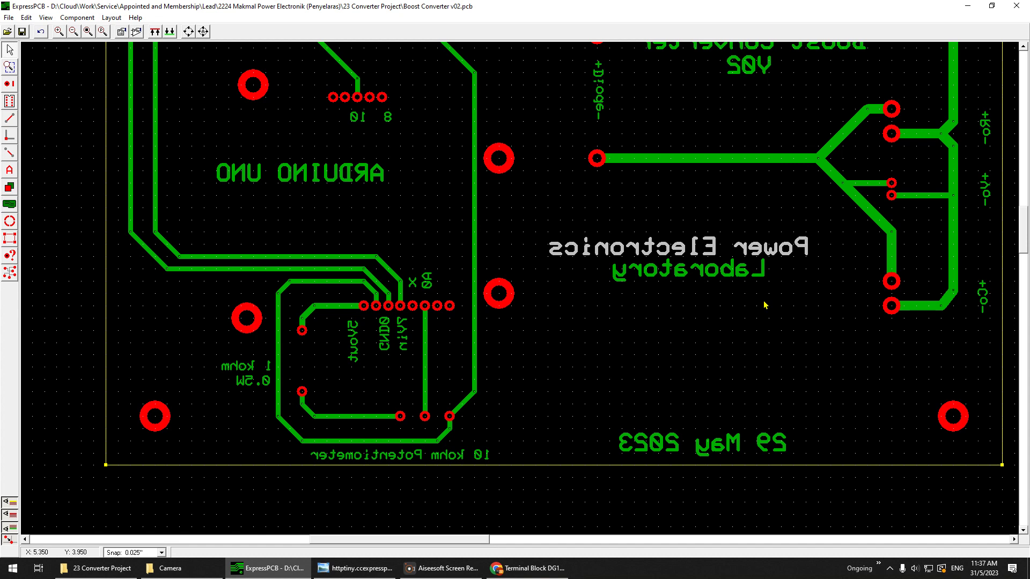
scroll(765, 306, down, 2)
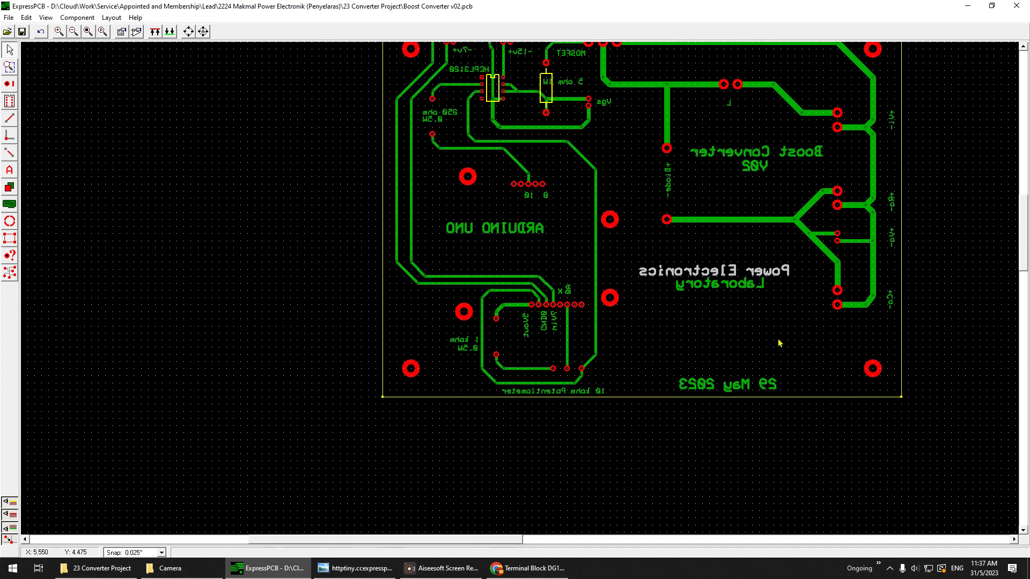
scroll(780, 340, up, 2)
scroll(719, 295, down, 1)
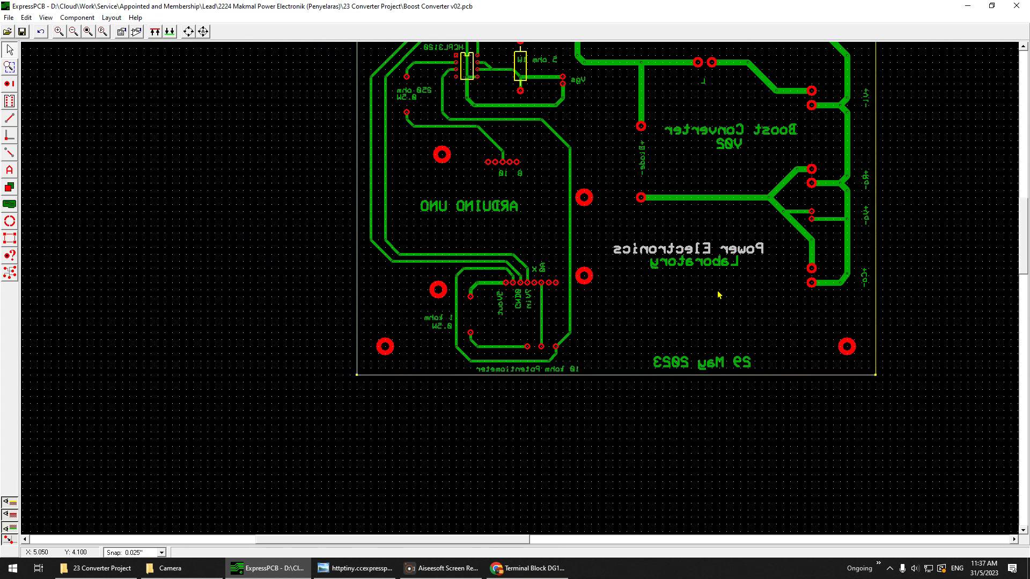
scroll(733, 243, up, 1)
scroll(739, 189, down, 1)
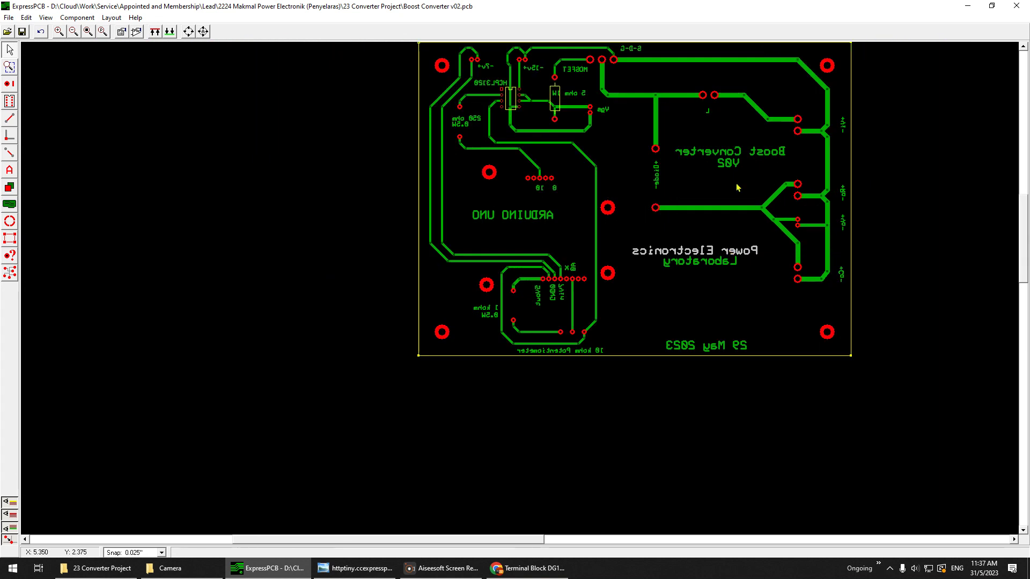
scroll(743, 259, up, 1)
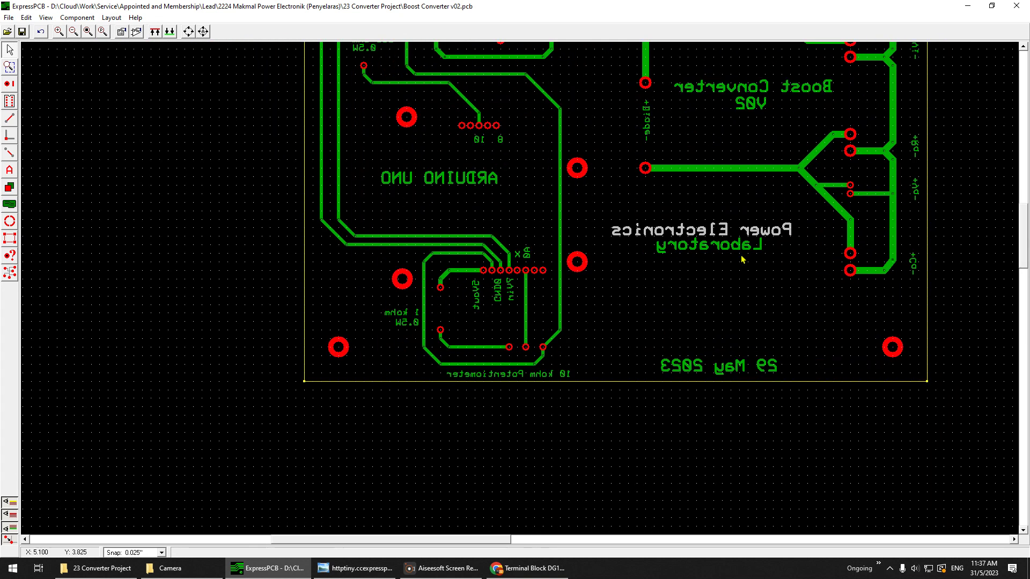
click(709, 251)
click(717, 289)
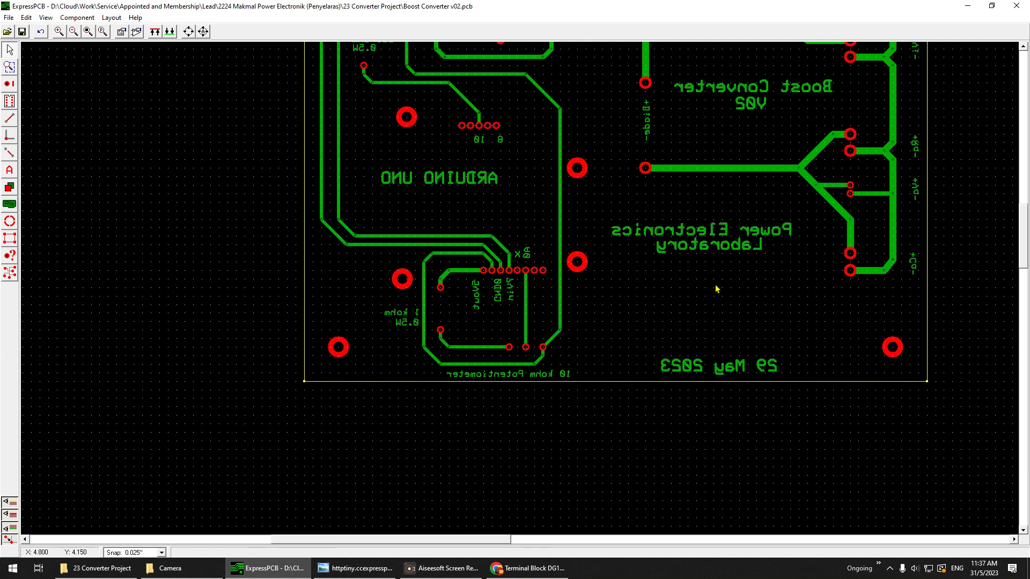
click(740, 365)
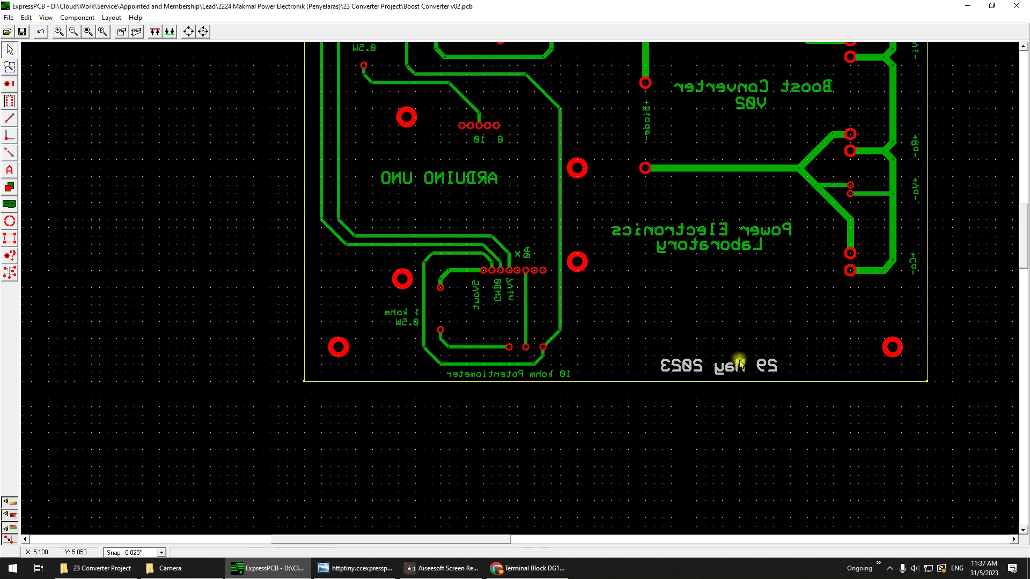
Step: Examine the complete boost converter layout, from the MOSFET and driver circuit to the Arduino Uno headers
scroll(741, 364, down, 4)
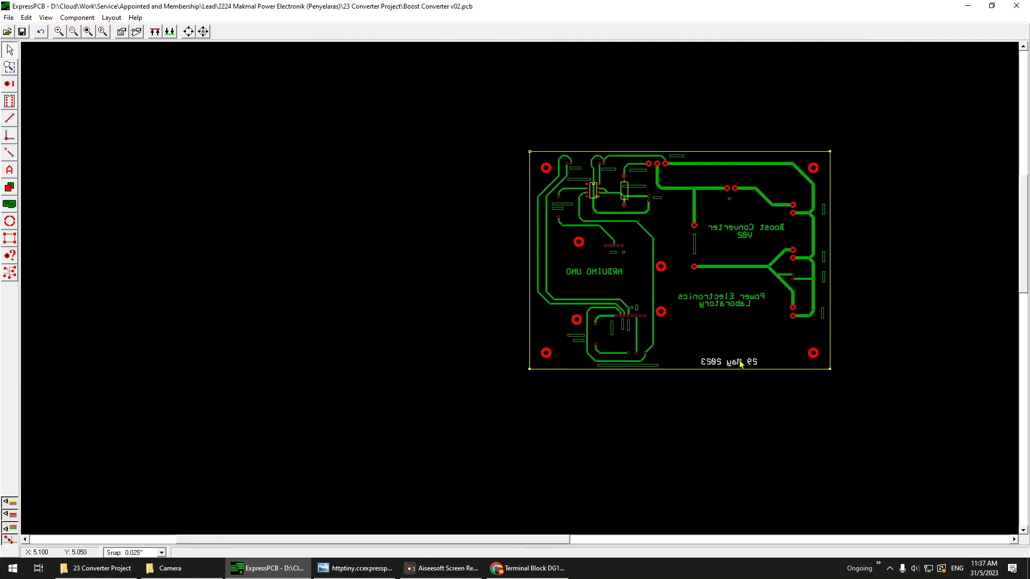
scroll(746, 306, up, 3)
middle_drag(744, 224, 751, 448)
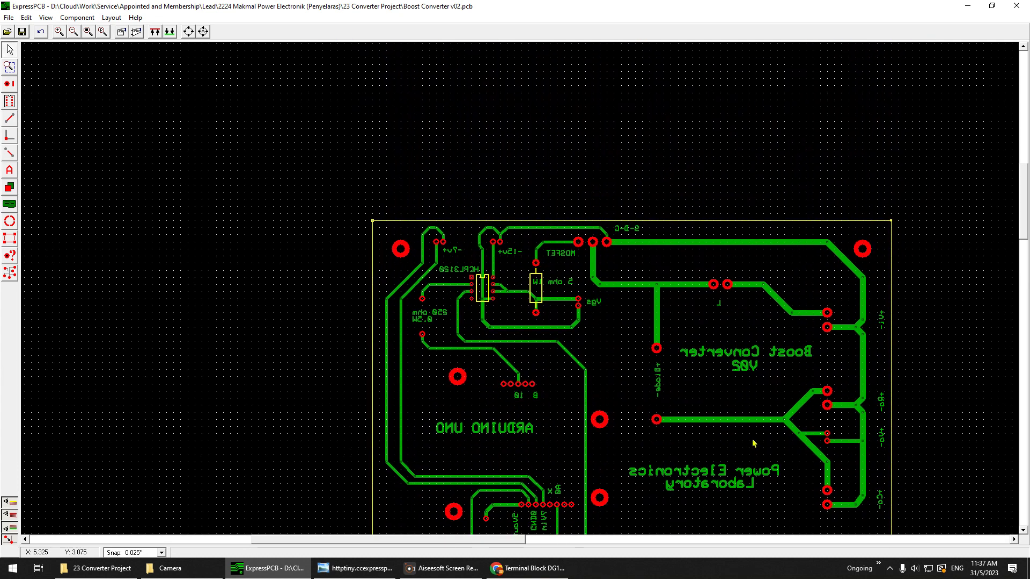
scroll(692, 325, up, 1)
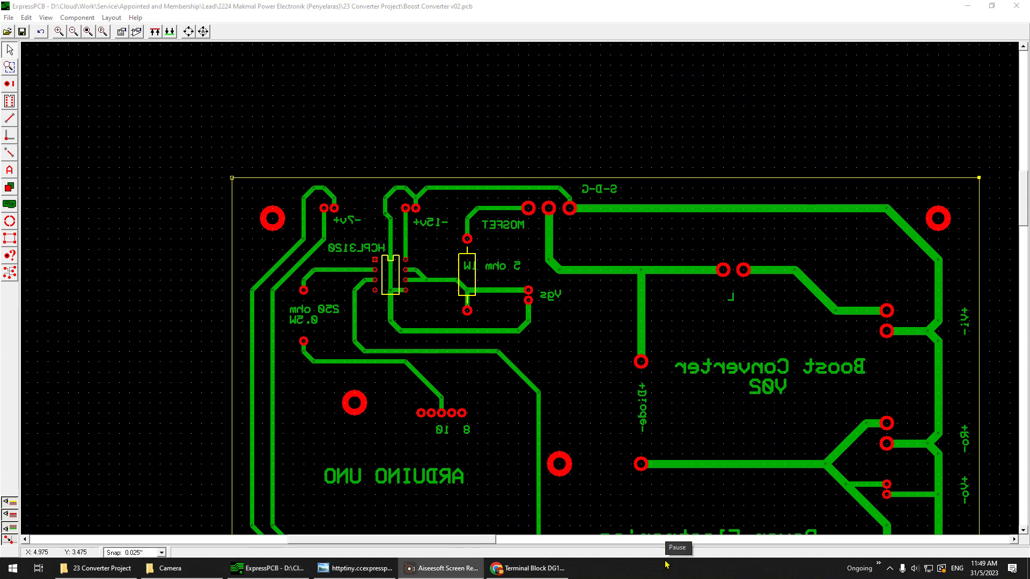
scroll(623, 339, down, 1)
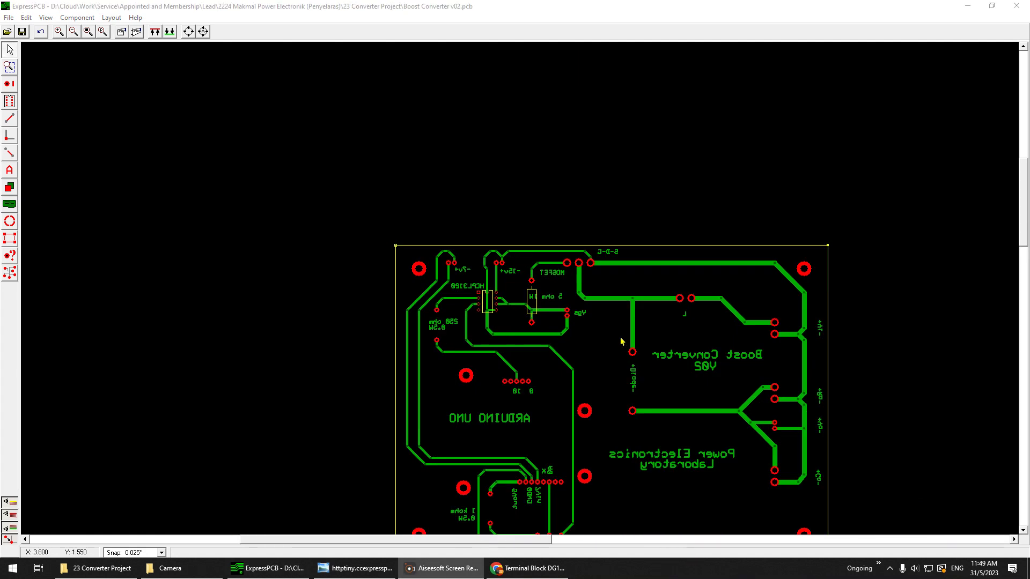
scroll(740, 389, up, 4)
scroll(735, 384, down, 3)
middle_drag(707, 370, 710, 212)
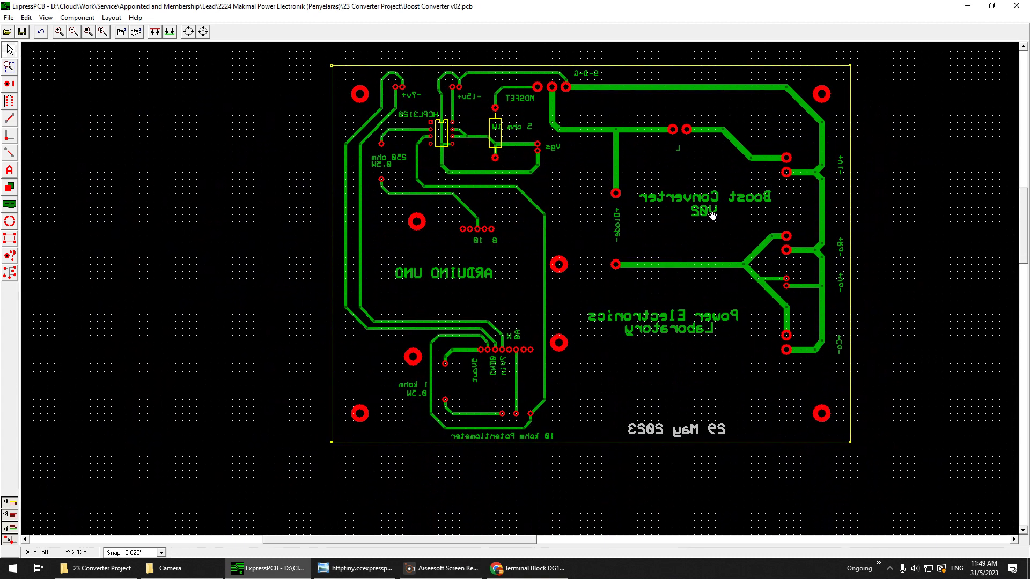
scroll(555, 310, up, 1)
scroll(175, 182, up, 1)
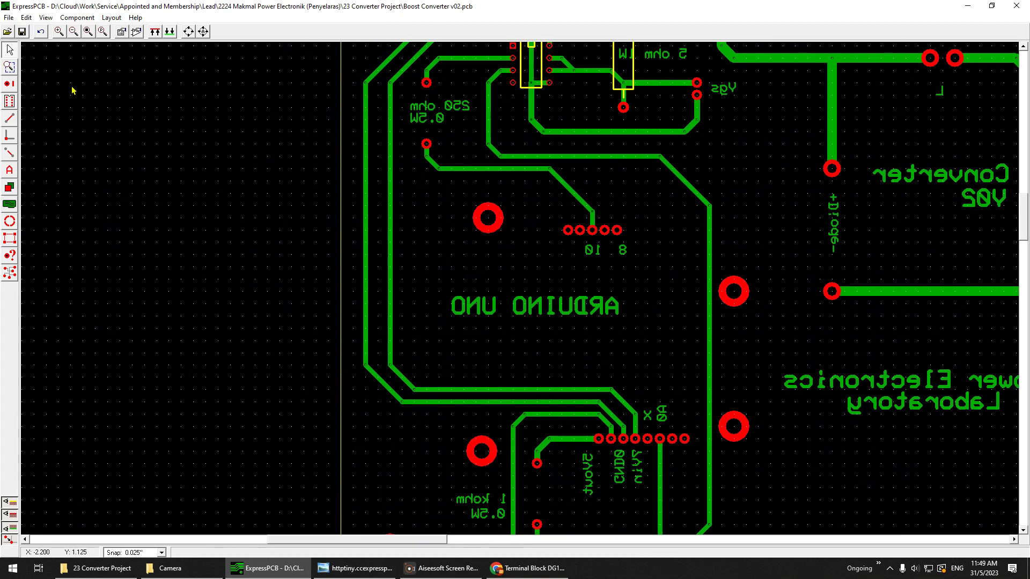
Step: Set up a print of the bottom copper layer on the HP DJ 4720 series printer, and cancel without printing
click(8, 17)
click(67, 132)
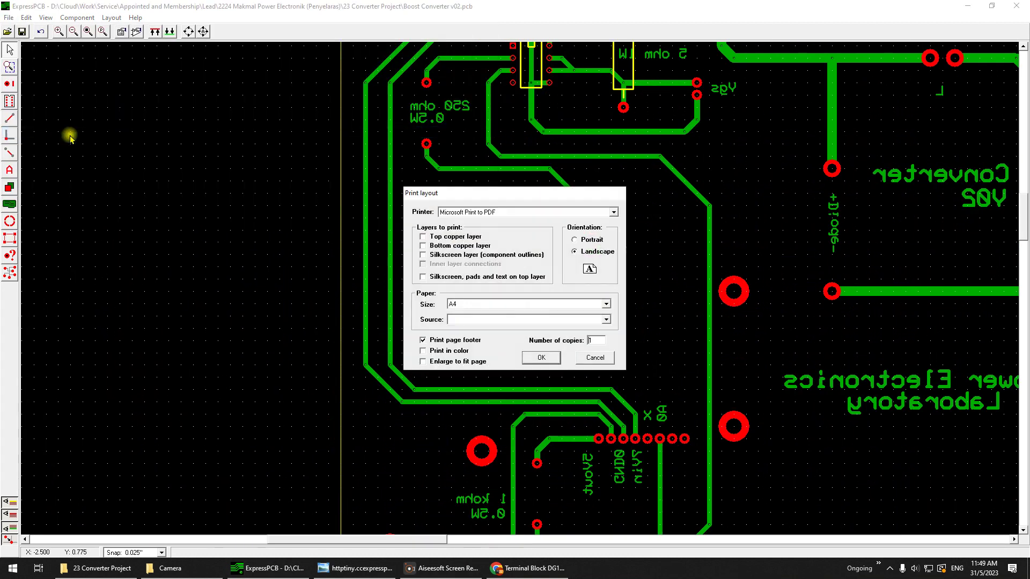
click(495, 213)
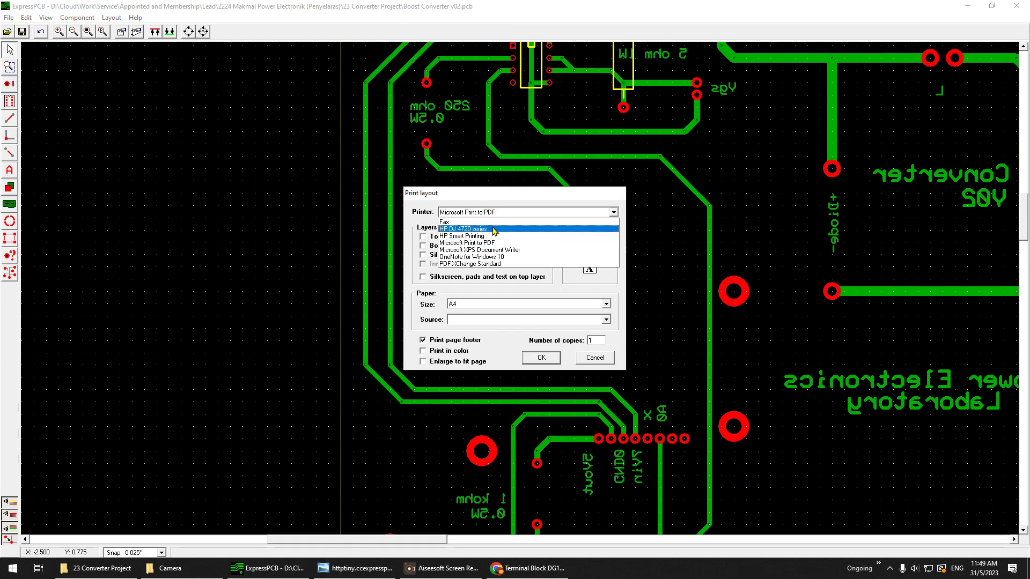
click(467, 249)
click(467, 249)
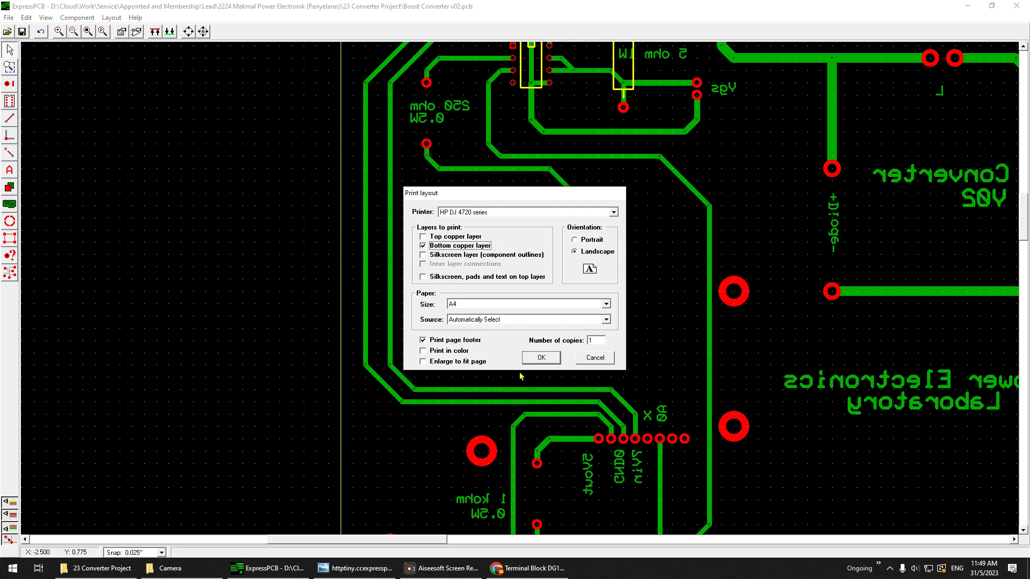
click(579, 361)
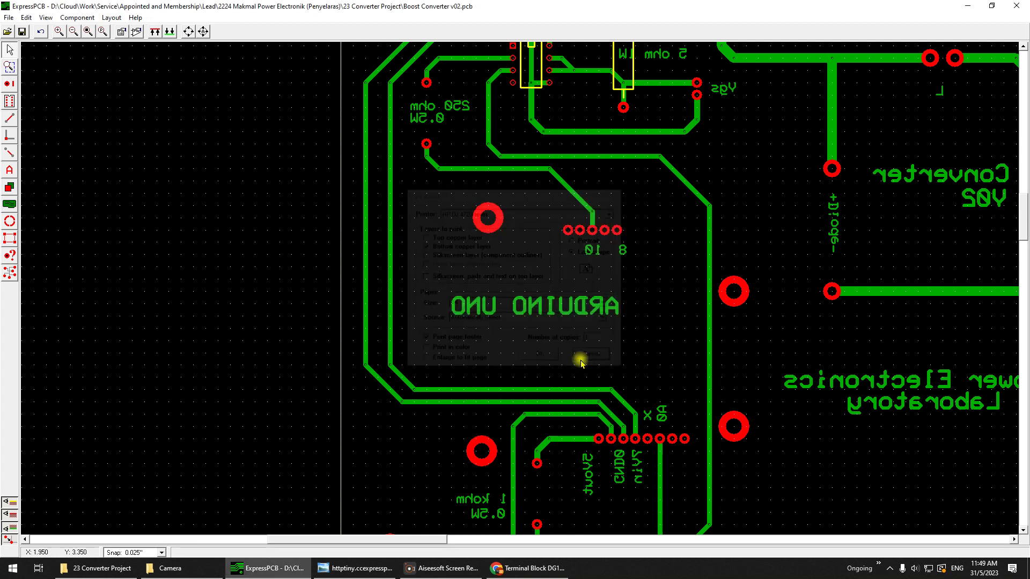
Step: Examine the HCPL3120 driver circuit up close and the whole board down to the date text
scroll(721, 284, down, 2)
middle_drag(771, 241, 585, 287)
scroll(424, 182, up, 3)
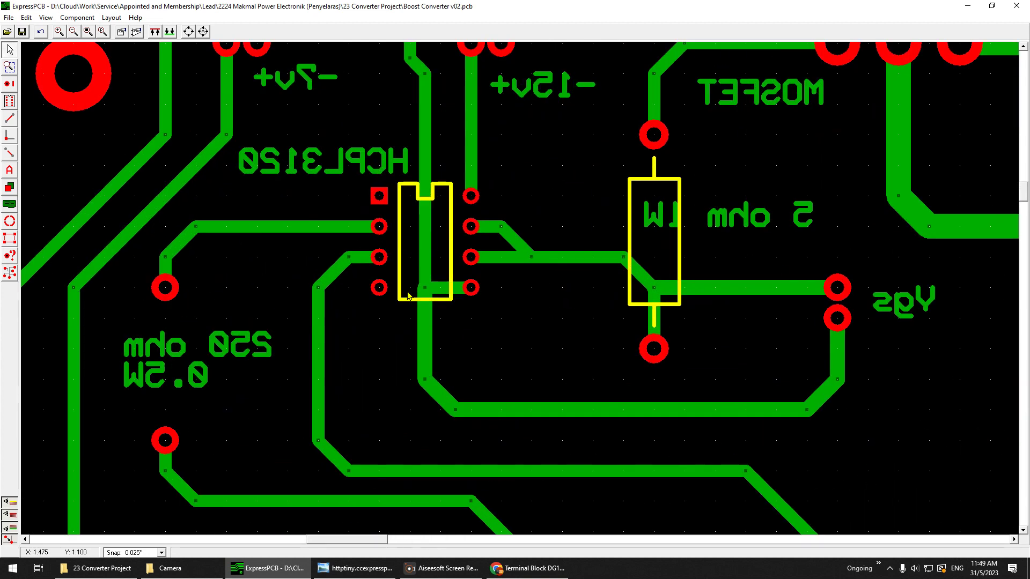
scroll(587, 282, down, 9)
scroll(918, 326, up, 5)
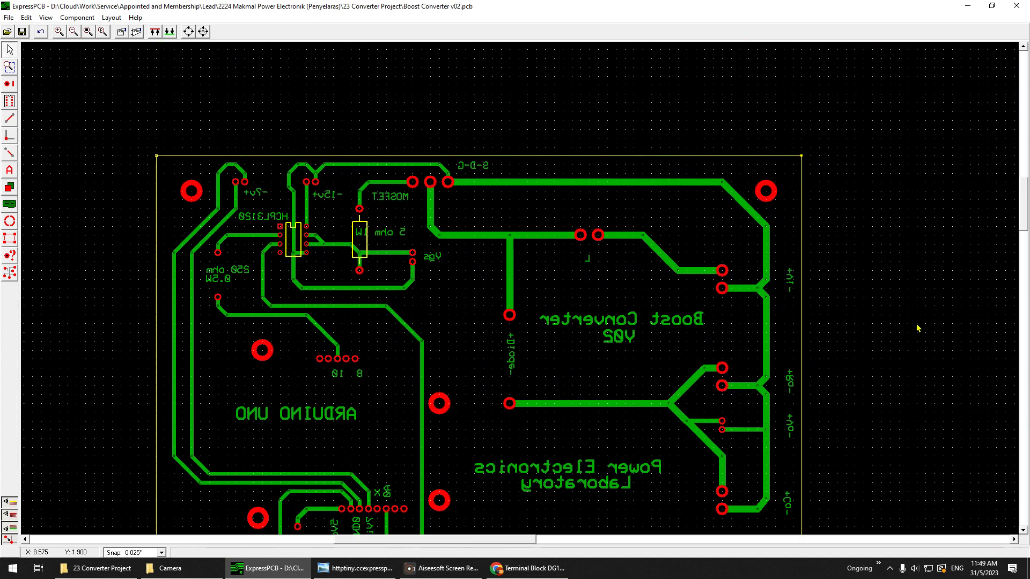
scroll(697, 268, down, 3)
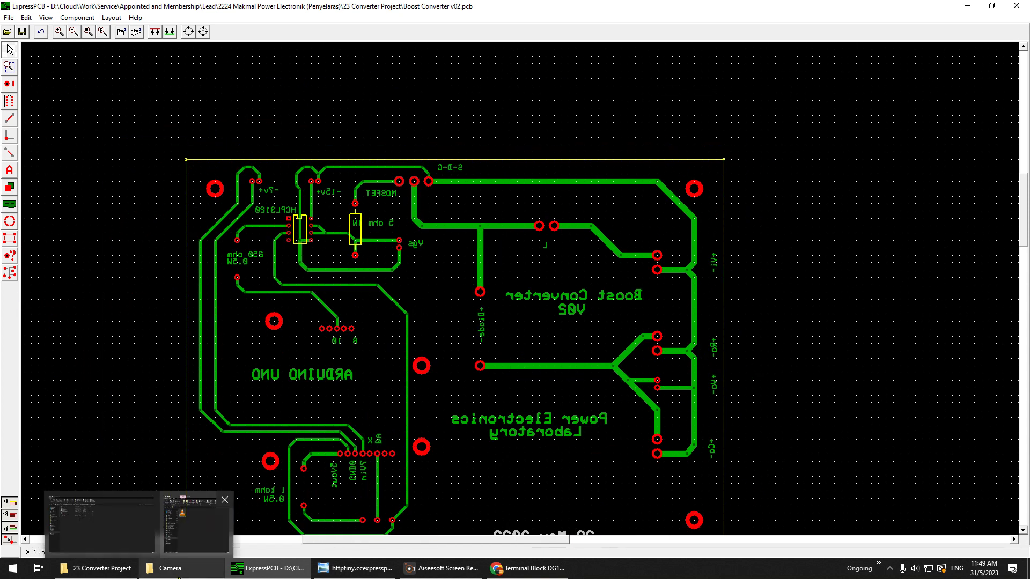
scroll(382, 314, down, 1)
scroll(357, 416, up, 2)
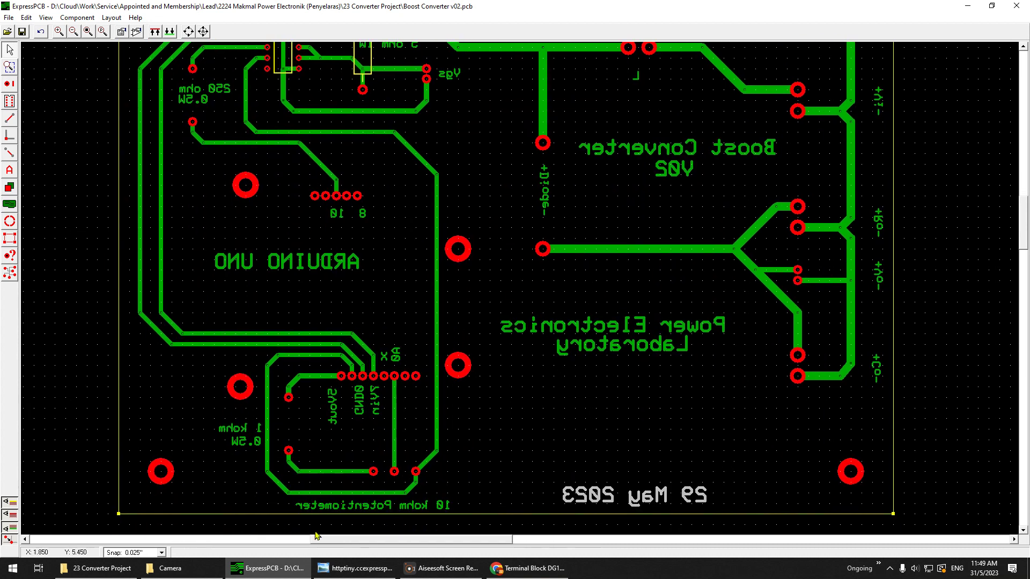
Step: Switch to the Camera folder in File Explorer to view the recorded video file
click(179, 573)
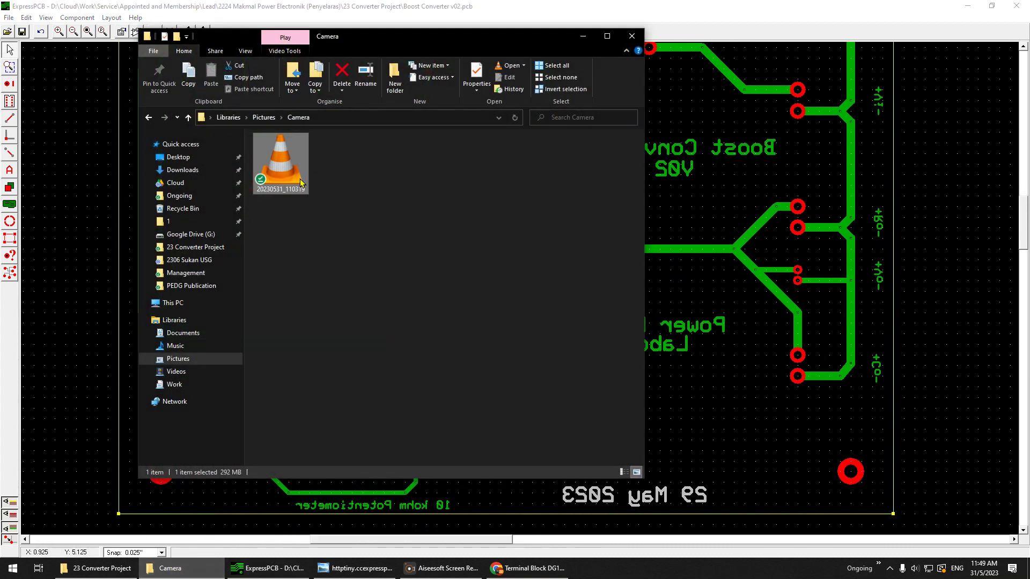
click(430, 237)
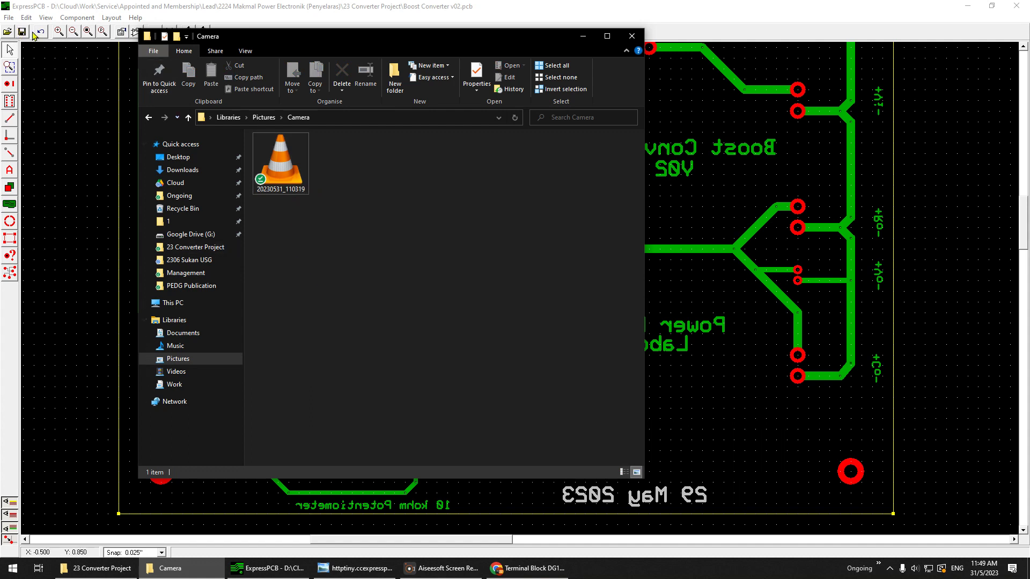
Step: Return to ExpressPCB, choose the bottom copper layer for a Microsoft Print to PDF printout, and cancel without printing
click(9, 17)
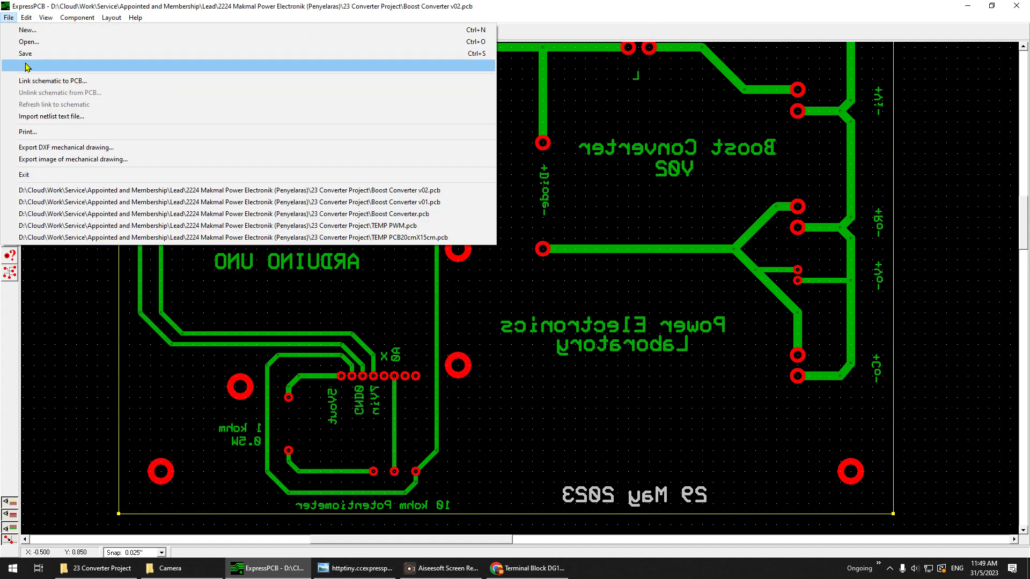
click(49, 130)
click(456, 248)
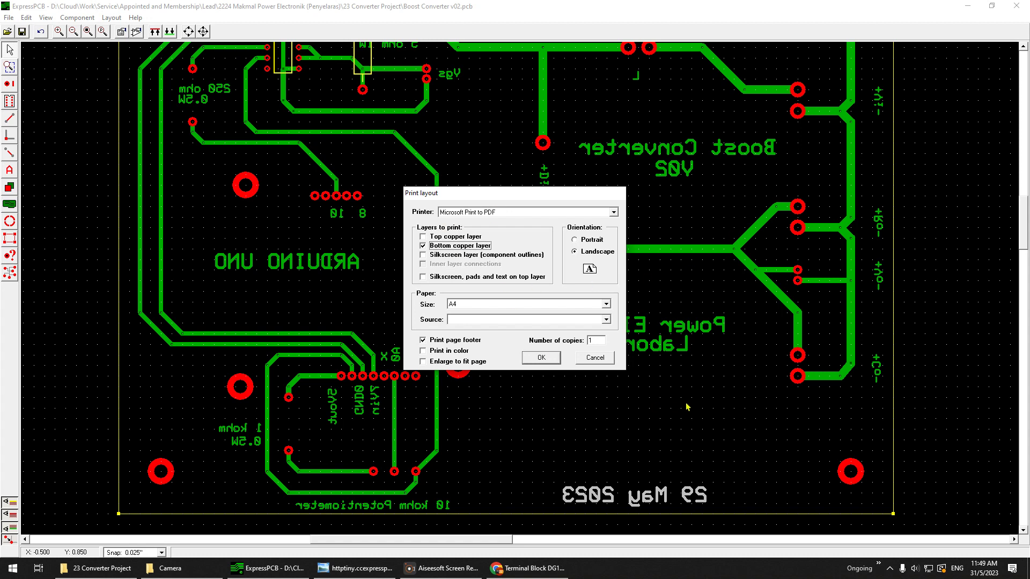
click(595, 358)
Step: View the Terminal Block DG128V-02 (Green) product page in Chrome and return to the board layout in ExpressPCB
click(529, 568)
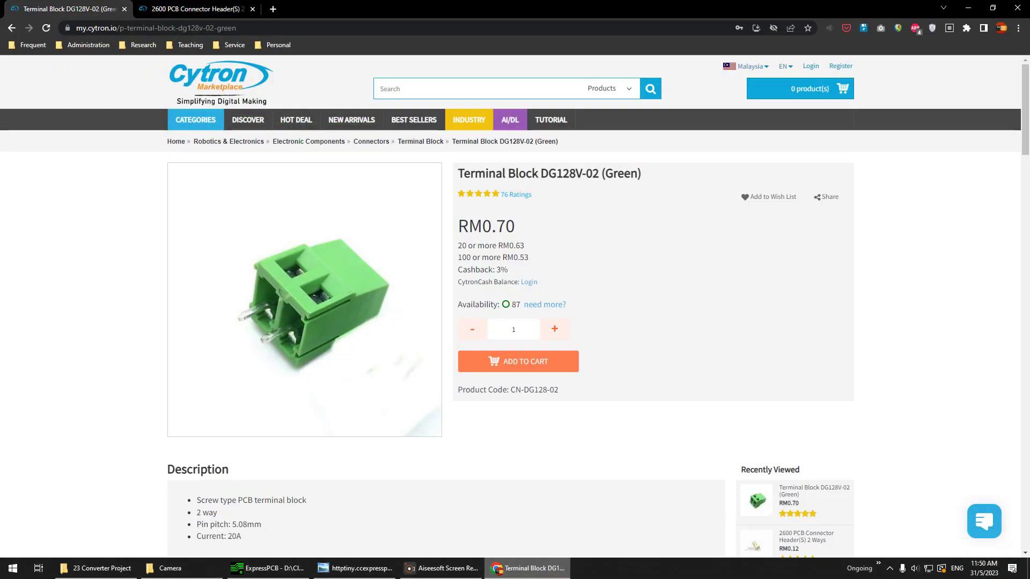
click(540, 577)
scroll(524, 295, down, 3)
scroll(520, 290, up, 3)
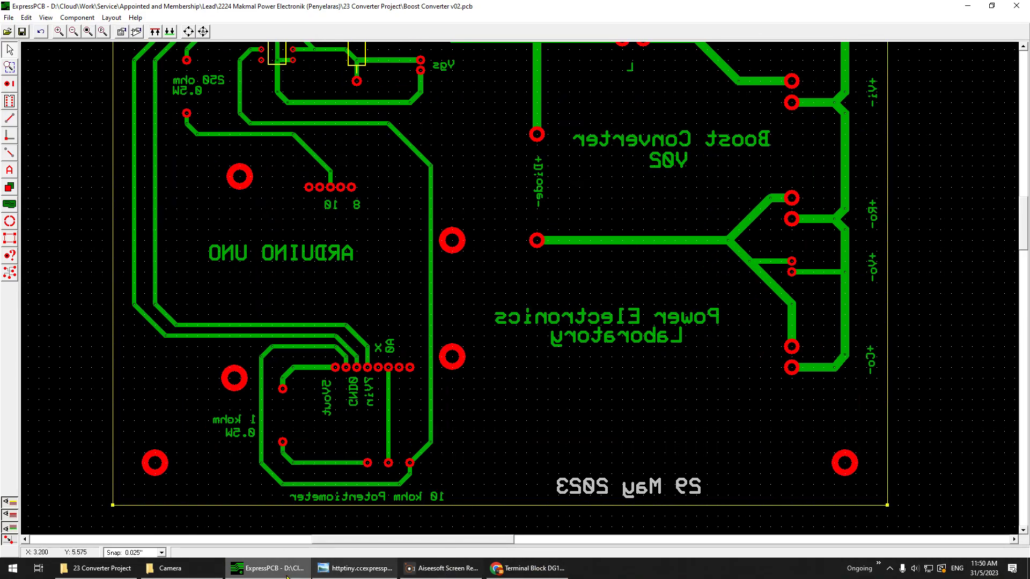
Step: Switch to the Camera folder in File Explorer and play the 20230531_110319 video full screen in VLC at 105% volume
click(171, 567)
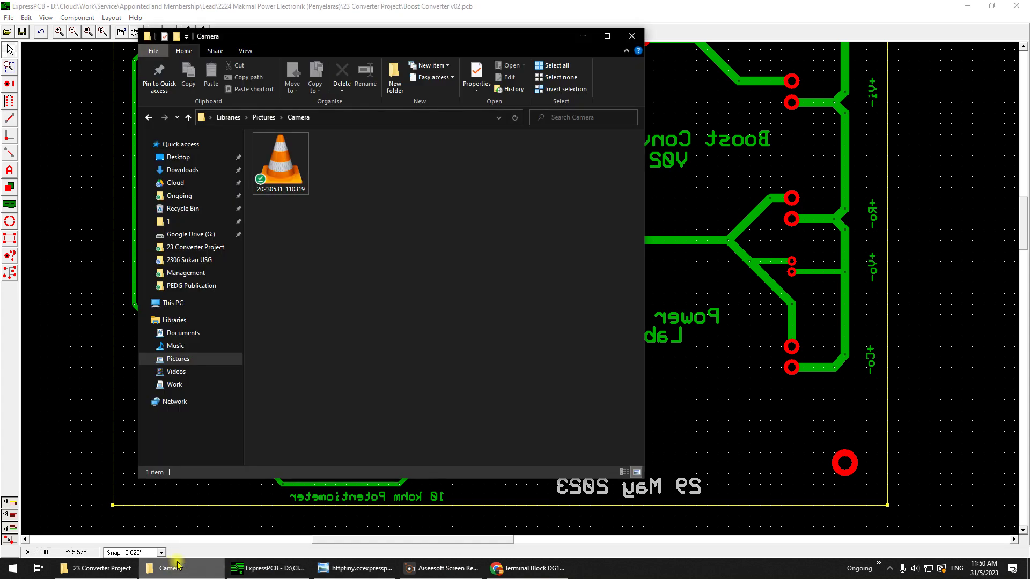
click(606, 37)
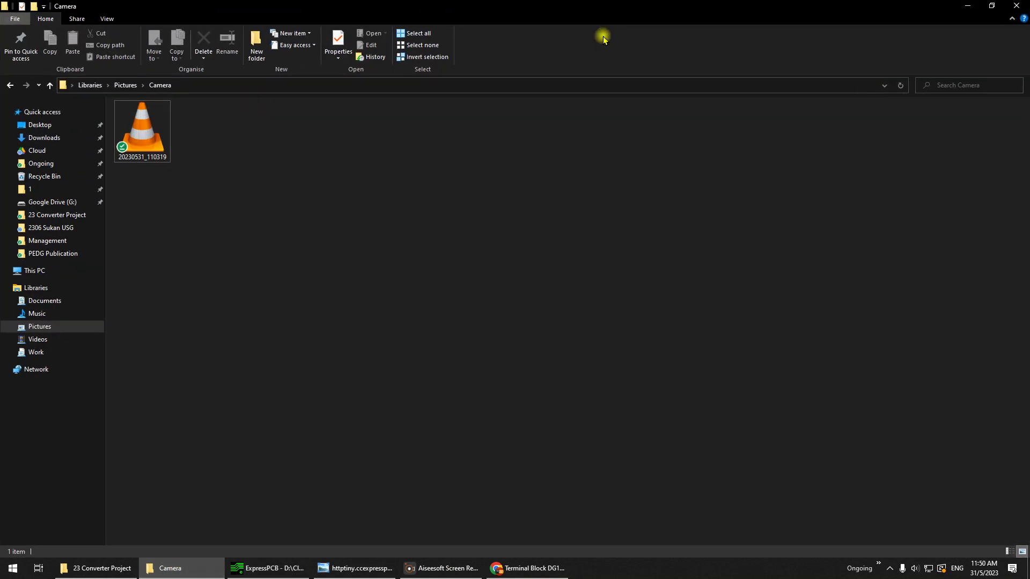
click(768, 550)
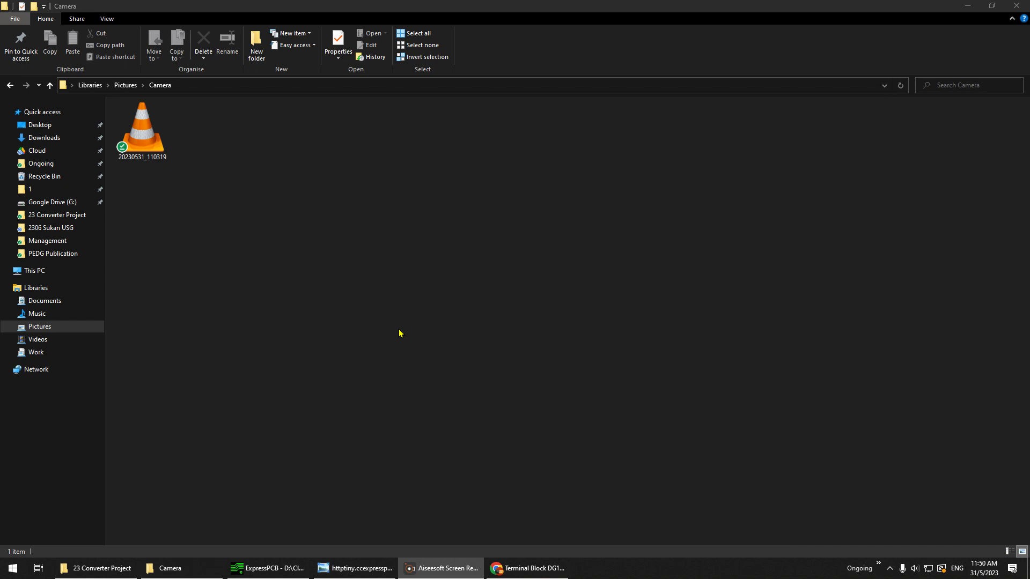
double_click(150, 139)
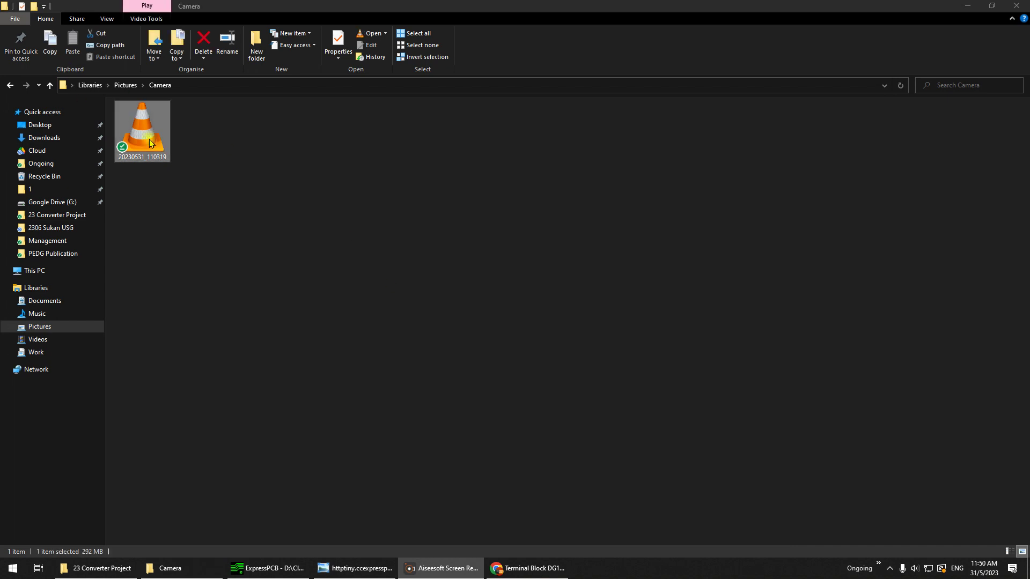
scroll(615, 266, up, 5)
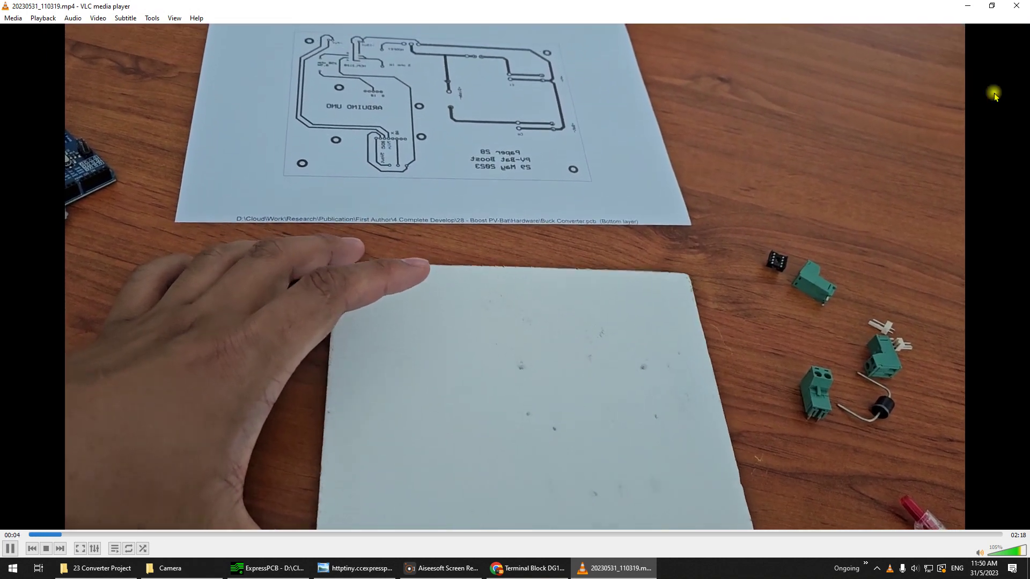
double_click(972, 116)
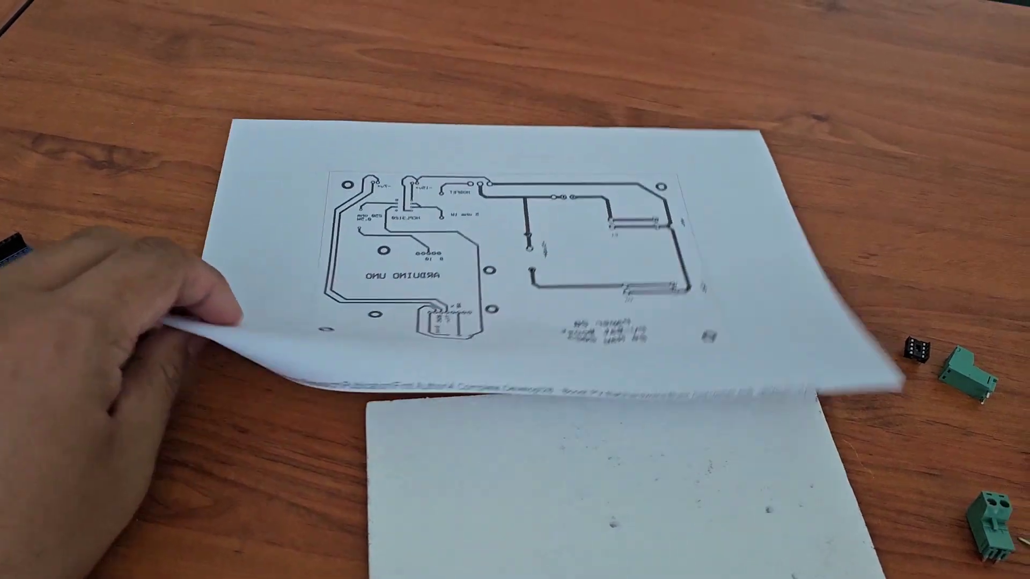